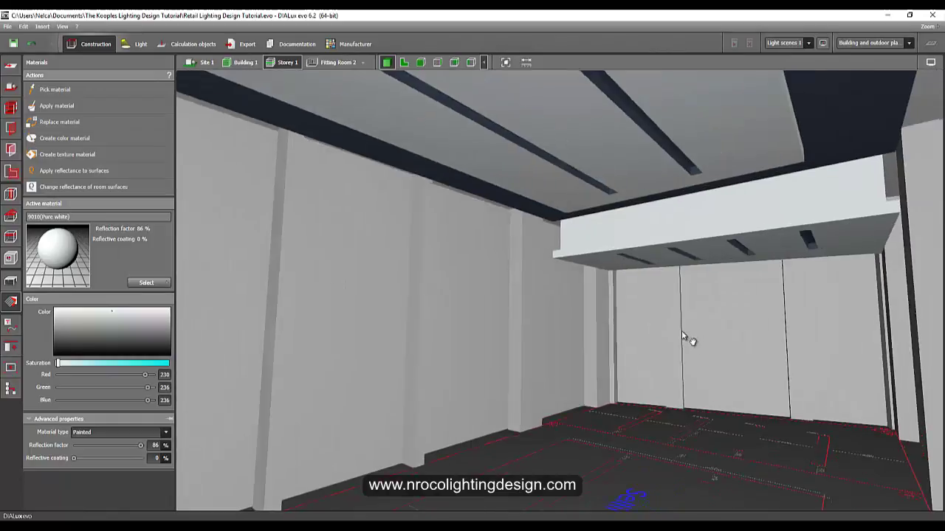
right_click_drag(661, 345, 689, 338)
left_click_drag(690, 340, 546, 321)
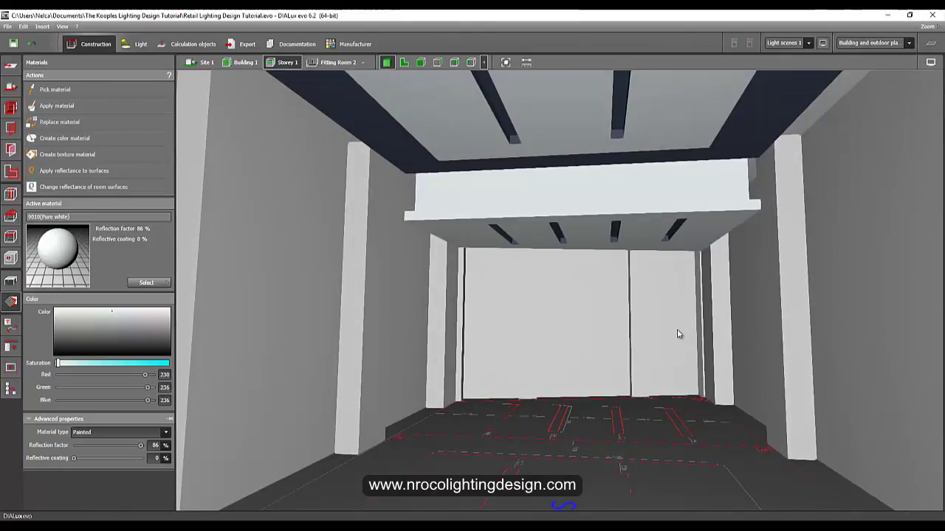
left_click_drag(479, 341, 661, 301)
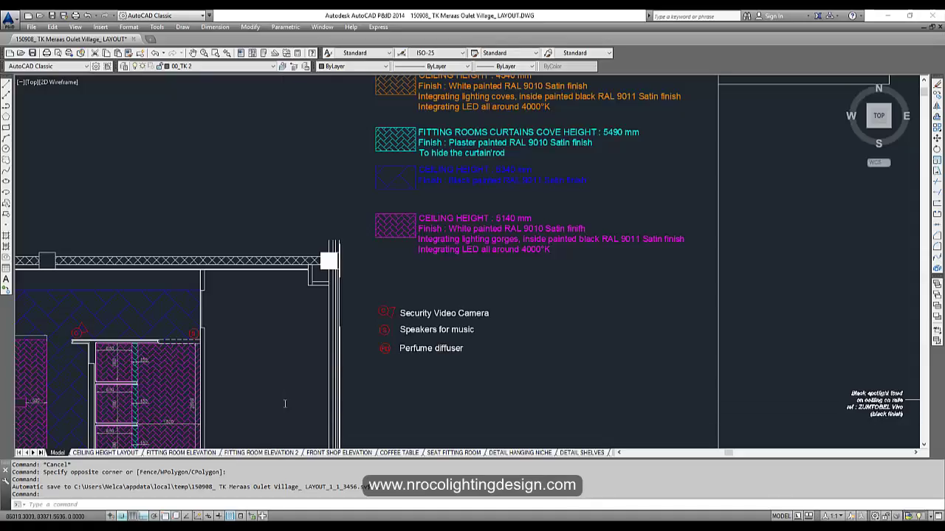
Switch to the AutoCAD layout drawing and examine the fitting rooms and lightbox area in the general layout.
scroll(437, 285, "down", 5)
mouse_move(437, 285)
middle_mouse_down()
mouse_move(282, 135)
mouse_move(521, 238)
middle_mouse_up()
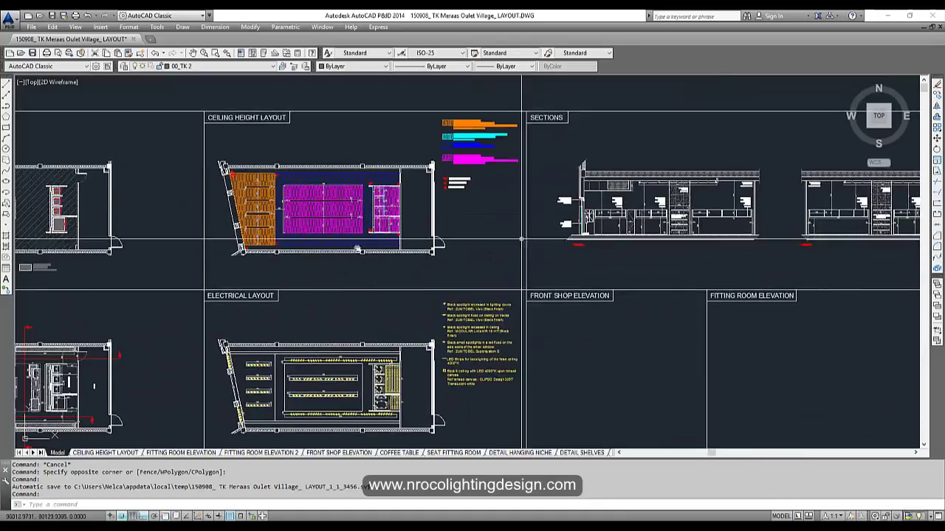
scroll(339, 216, "up", 6)
middle_click_drag(182, 266, 641, 281)
scroll(532, 258, "down", 6)
scroll(345, 230, "up", 8)
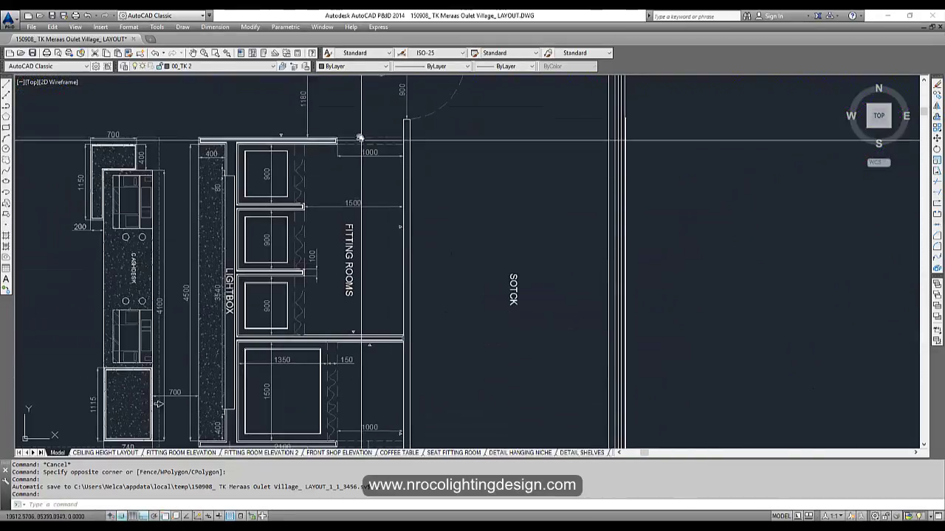
scroll(359, 147, "down", 6)
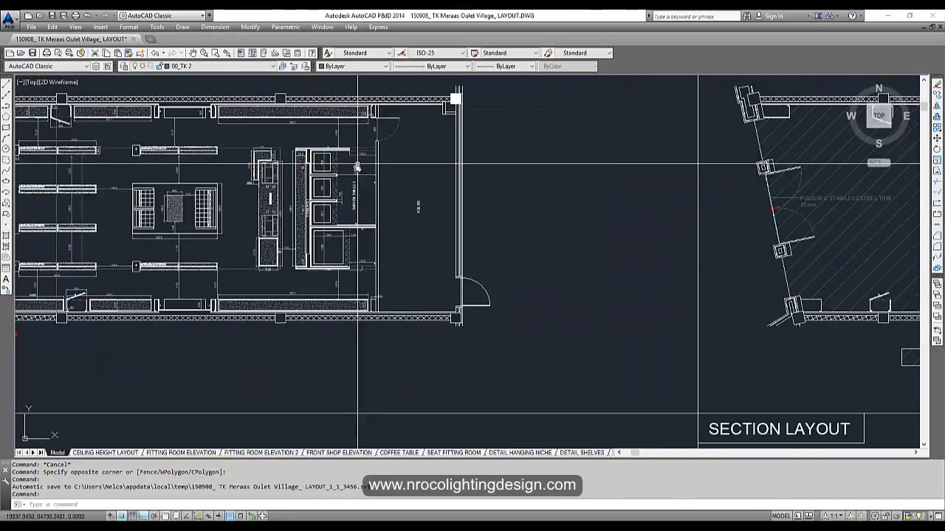
scroll(577, 325, "up", 5)
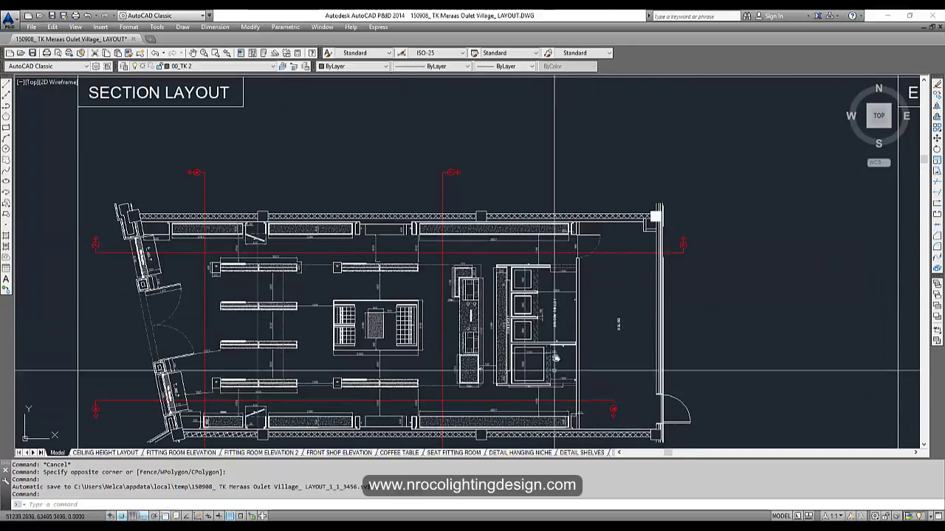
Compare the fitting room area across the section layout, the ceiling height layout and the sections drawings.
scroll(562, 411, "up", 2)
scroll(563, 371, "up", 2)
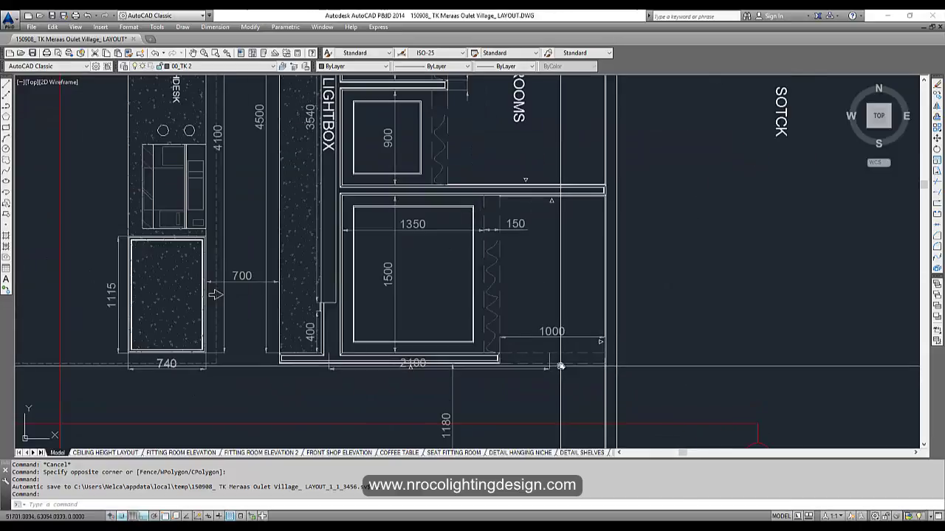
scroll(566, 372, "down", 5)
scroll(407, 385, "down", 4)
middle_click_drag(706, 329, 458, 278)
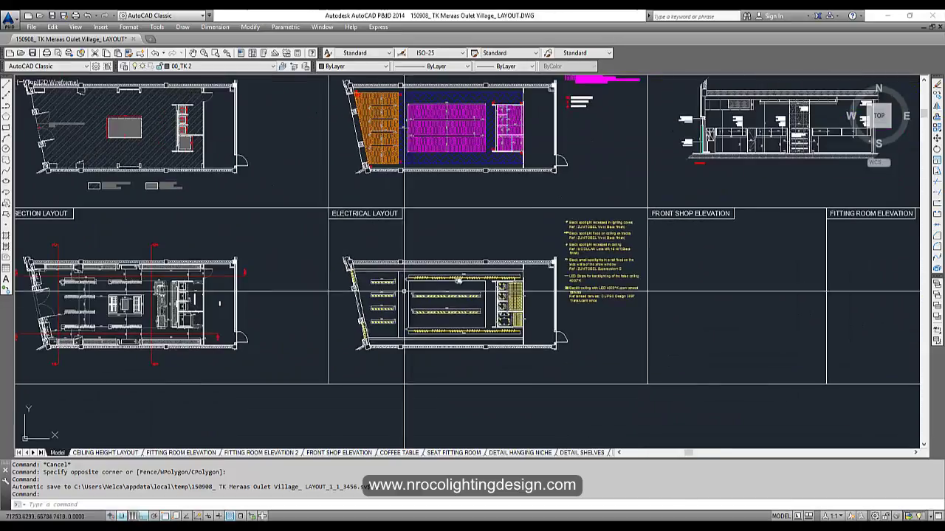
scroll(521, 151, "up", 8)
middle_click_drag(462, 160, 462, 267)
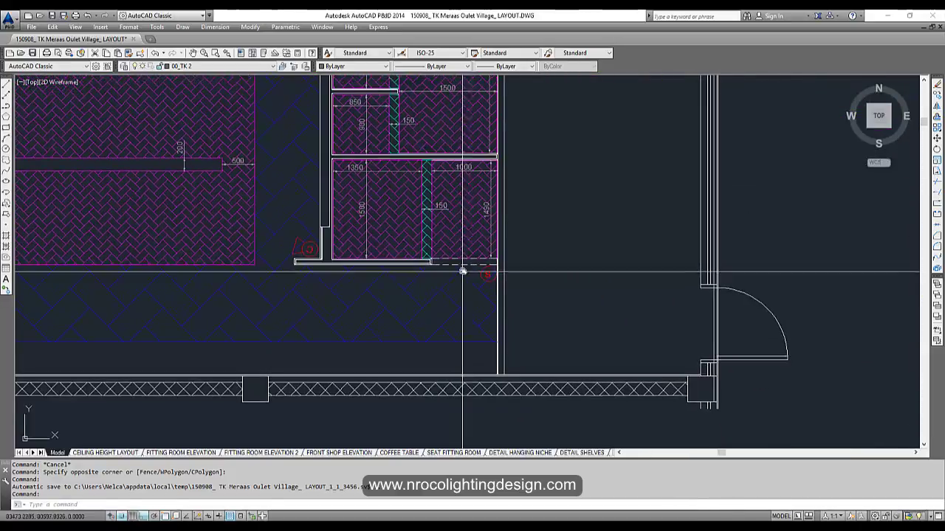
scroll(459, 262, "down", 8)
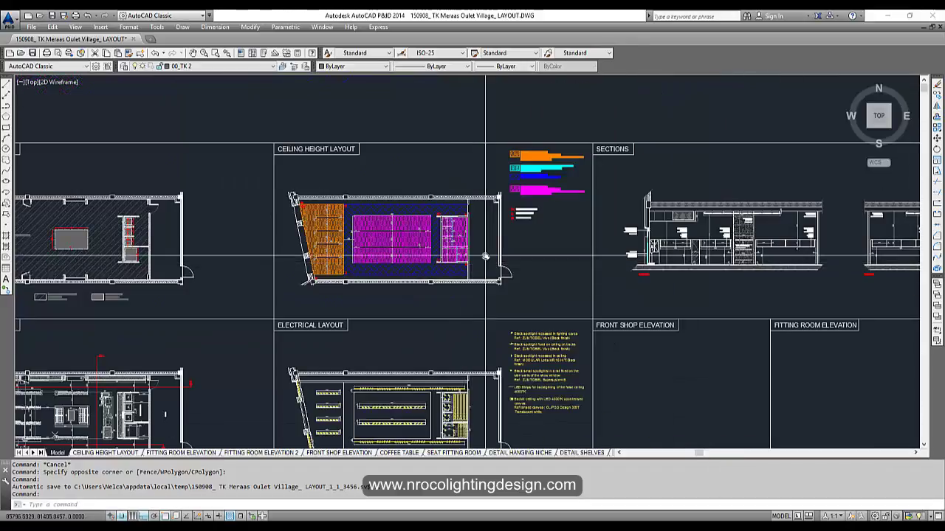
middle_click_drag(490, 273, 158, 249)
scroll(603, 220, "up", 1)
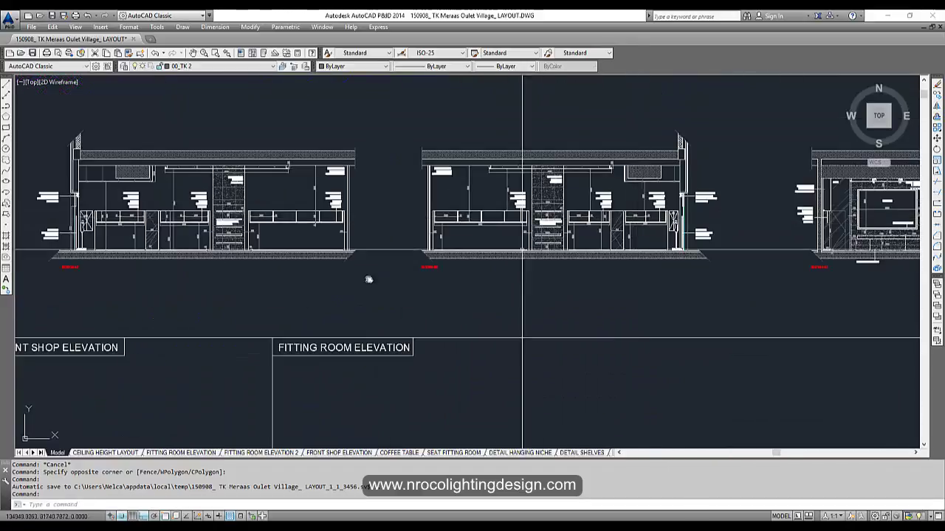
Return from the sections to the section layout and examine its cash desk and fitting rooms.
scroll(175, 319, "down", 1)
middle_click_drag(175, 319, 620, 184)
middle_click_drag(190, 264, 601, 217)
scroll(610, 225, "down", 1)
scroll(508, 238, "up", 4)
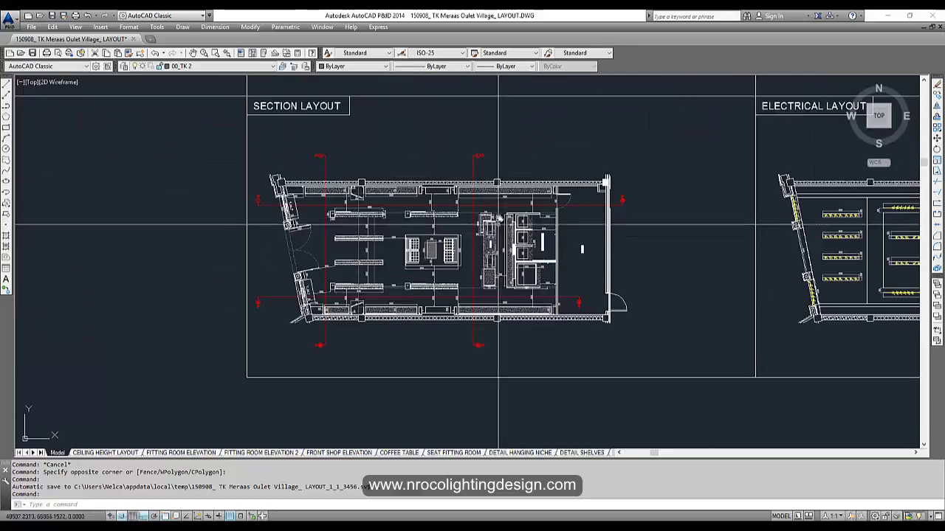
scroll(538, 293, "up", 4)
scroll(544, 302, "down", 2)
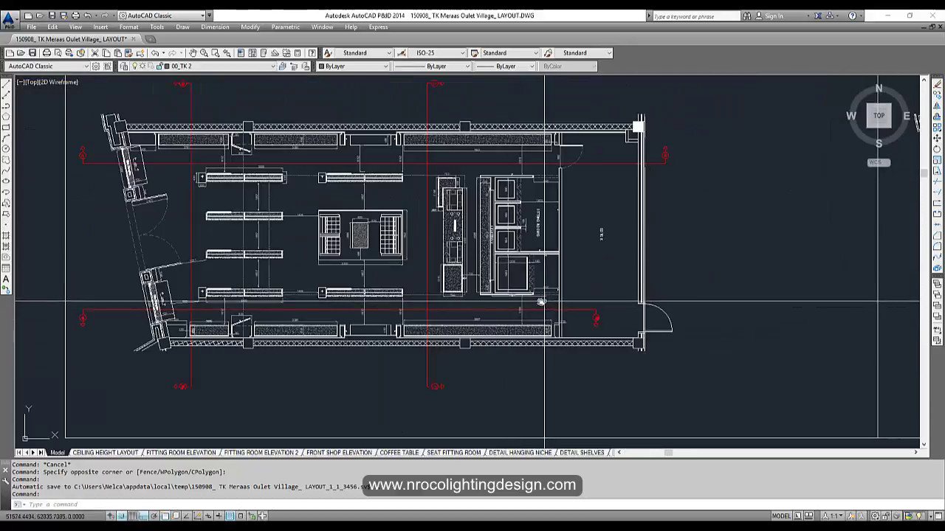
scroll(317, 235, "down", 6)
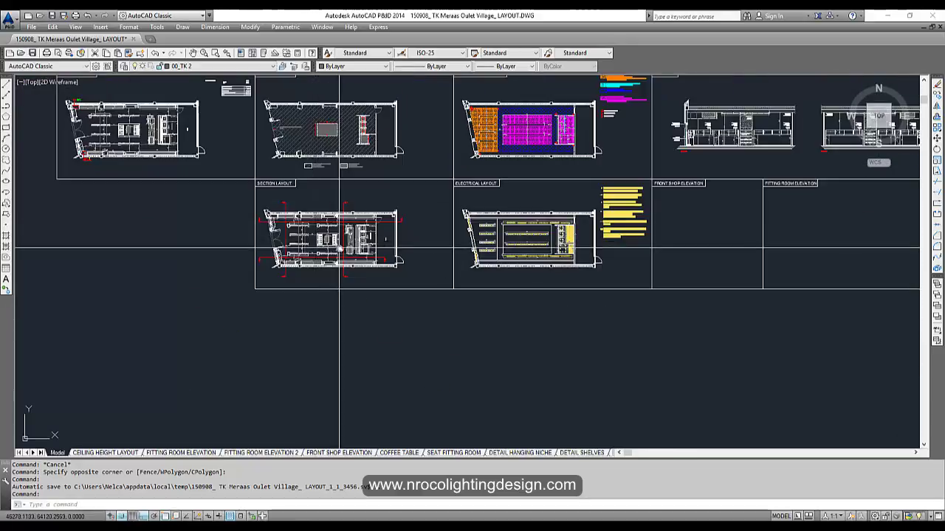
middle_click_drag(194, 174, 345, 286)
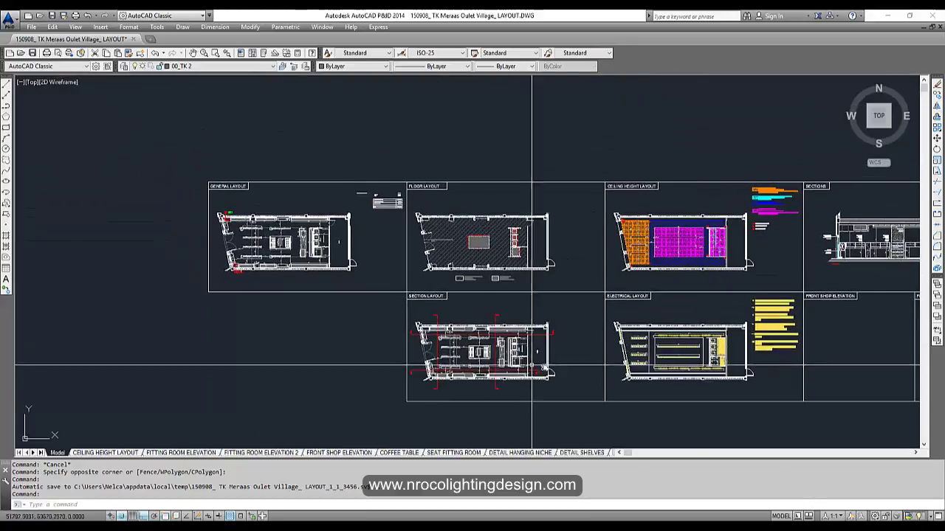
Inspect the dashed line at the 1000 mm wide fitting room opening in the section layout.
scroll(545, 366, "up", 4)
scroll(499, 382, "up", 6)
scroll(468, 415, "up", 4)
left_click(470, 411)
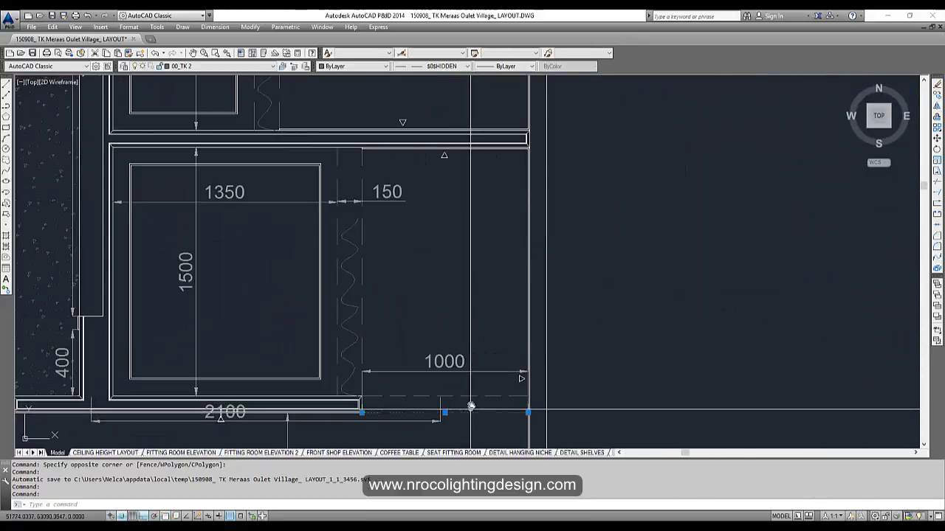
key("Escape")
key("Escape")
scroll(323, 339, "down", 4)
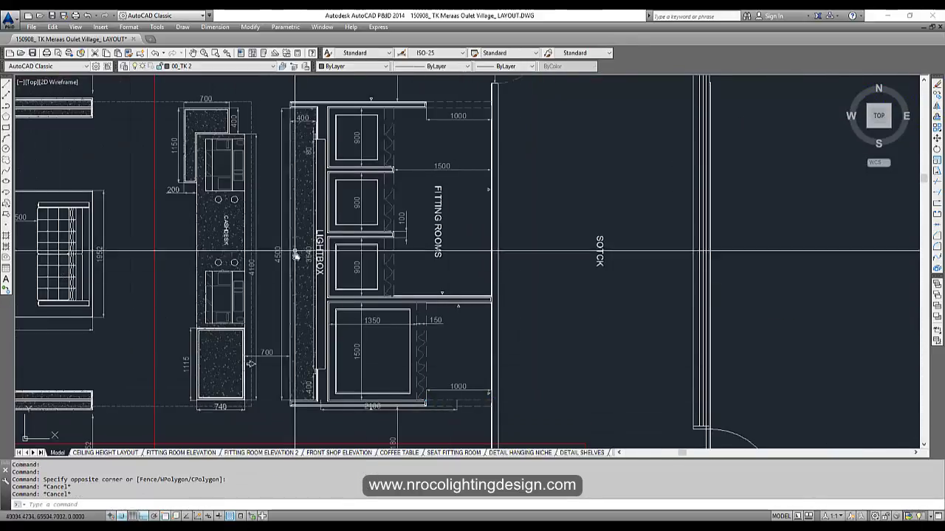
scroll(249, 287, "down", 5)
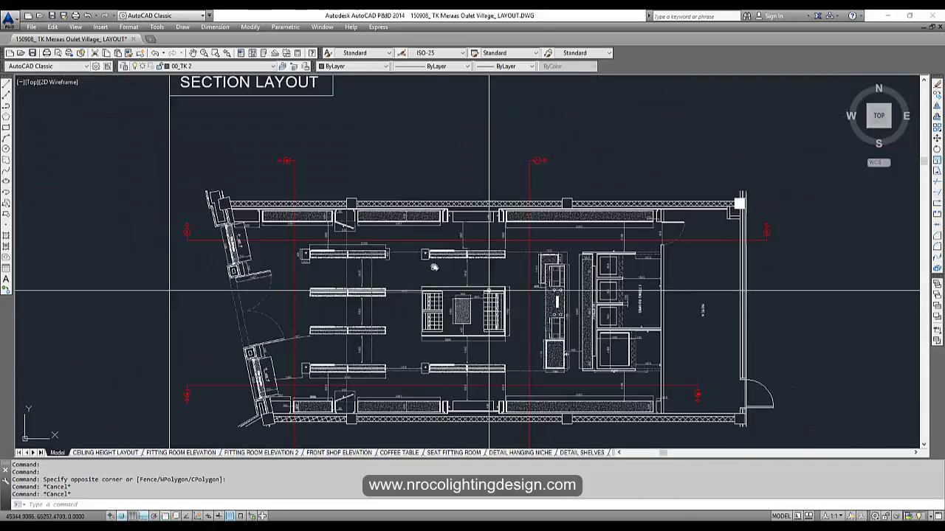
Examine the fitting room openings and the stock room door in the general layout.
middle_click_drag(384, 262, 667, 374)
middle_click_drag(362, 202, 614, 417)
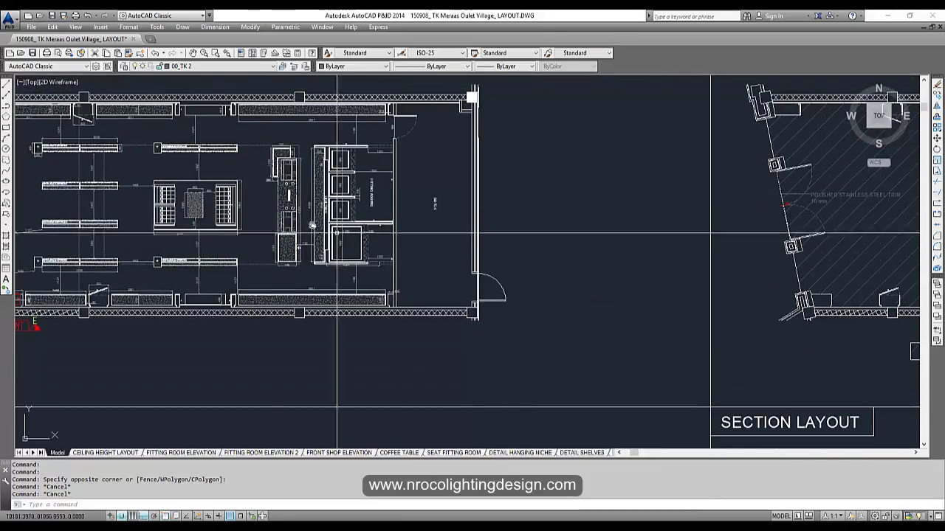
scroll(292, 215, "up", 4)
scroll(288, 213, "down", 4)
scroll(496, 320, "up", 4)
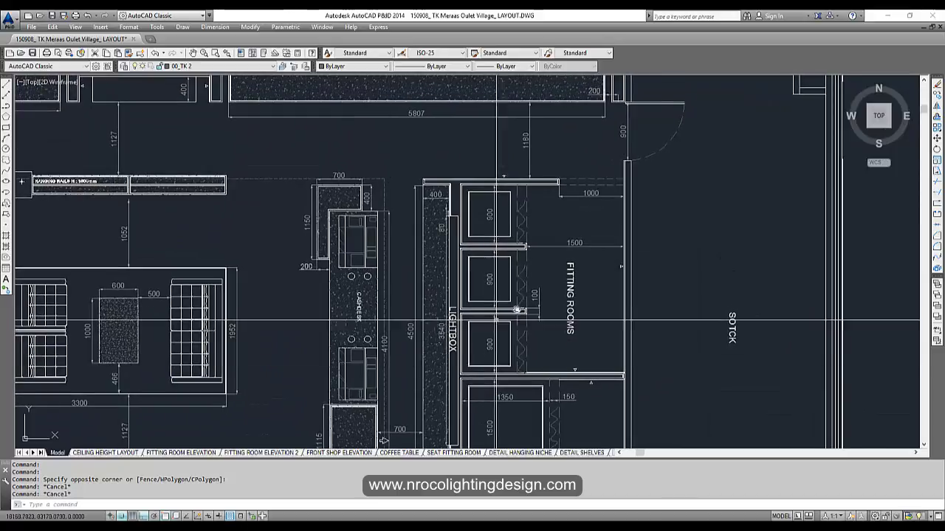
middle_click_drag(496, 298, 468, 318)
middle_click_drag(540, 207, 538, 217)
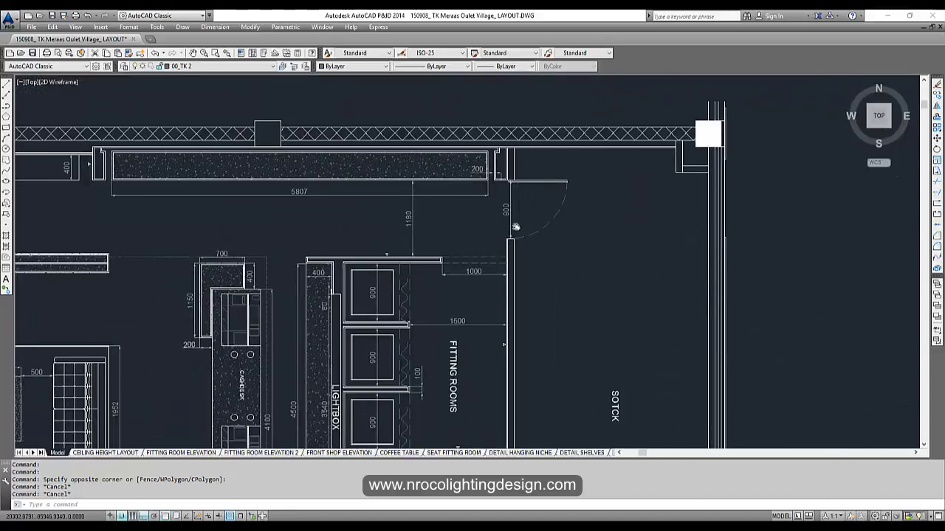
scroll(516, 226, "down", 5)
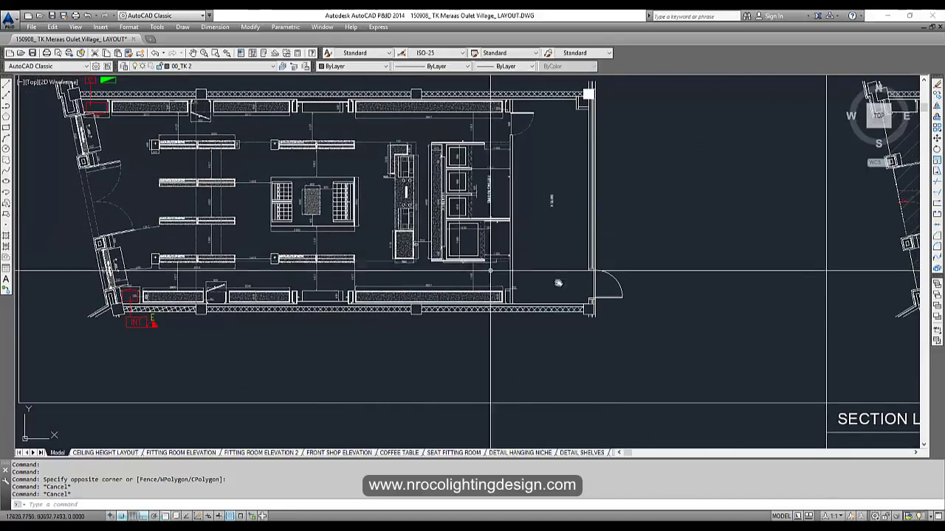
scroll(521, 124, "up", 5)
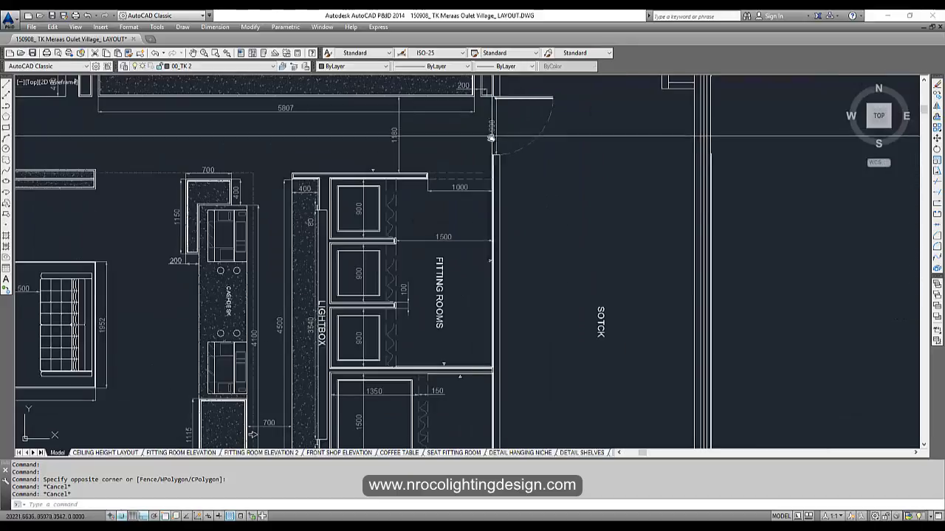
scroll(432, 204, "down", 3)
scroll(355, 229, "up", 2)
Examine the shopfront's entrance doors and both 1500 mm display windows in the general layout.
middle_click_drag(354, 229, 592, 230)
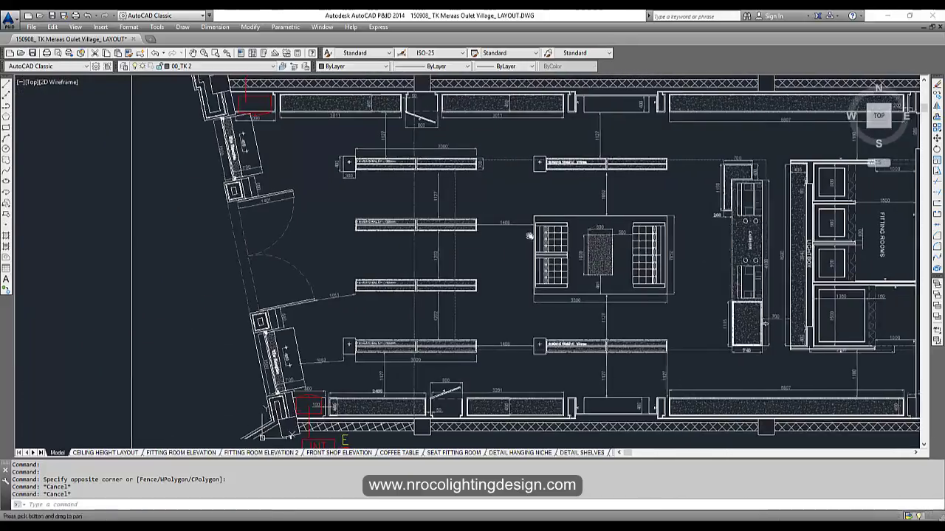
scroll(564, 235, "up", 2)
middle_click_drag(124, 241, 327, 206)
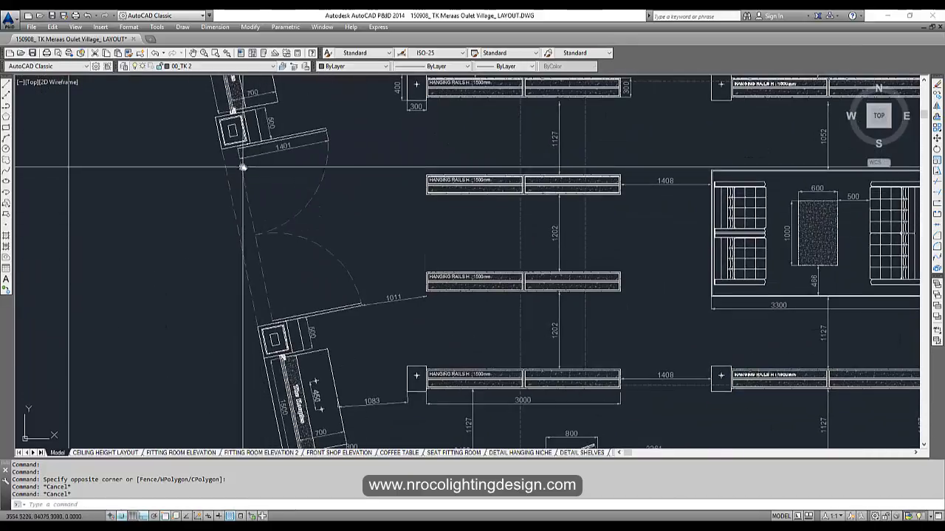
scroll(263, 318, "down", 2)
middle_click_drag(277, 406, 291, 305)
scroll(288, 297, "up", 6)
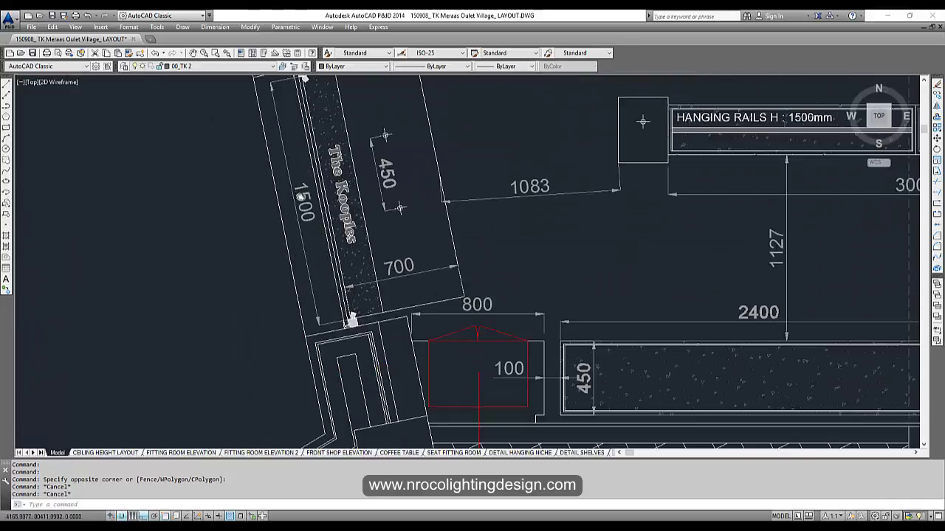
scroll(310, 192, "down", 5)
scroll(308, 159, "down", 2)
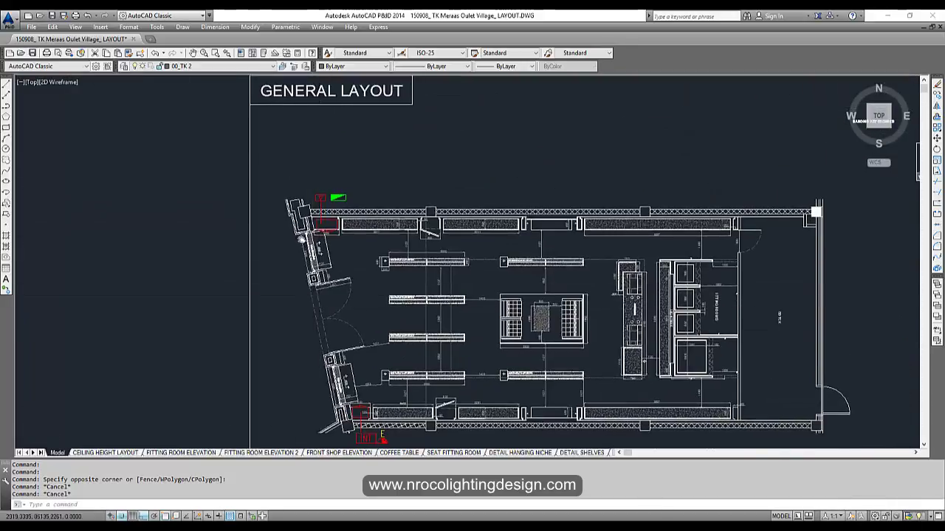
scroll(340, 281, "up", 8)
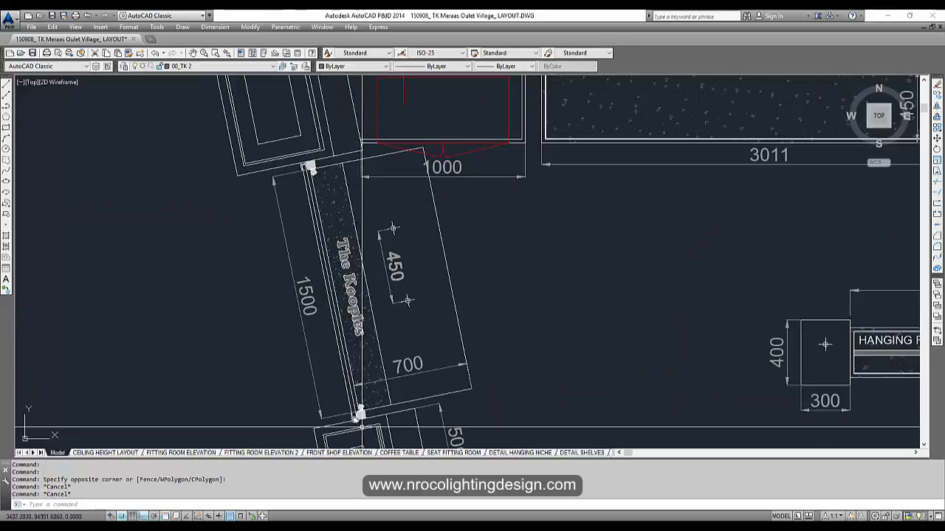
scroll(408, 301, "down", 3)
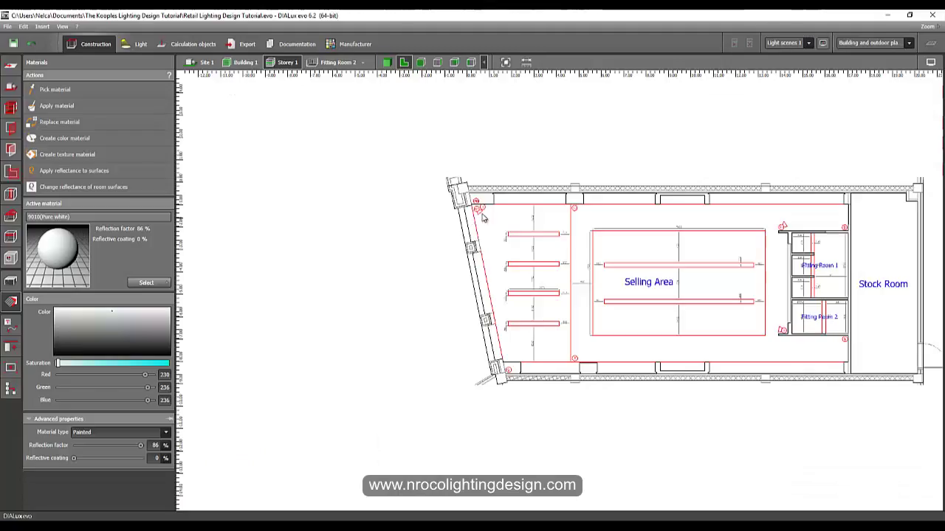
Switch to DIALux evo, show the Gen Layout for Dialux drawing in the floor plan and hide the RCP for dialux drawing.
middle_click_drag(493, 220, 312, 197)
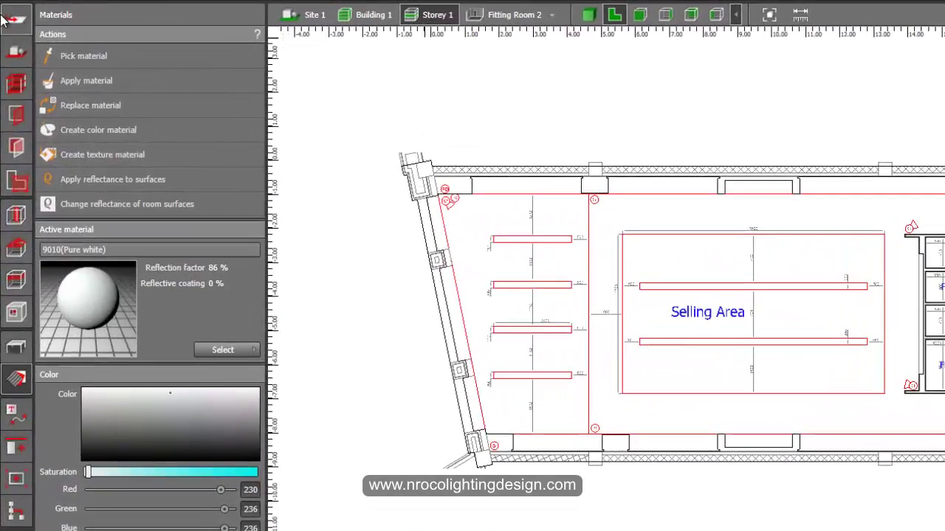
left_click(12, 71)
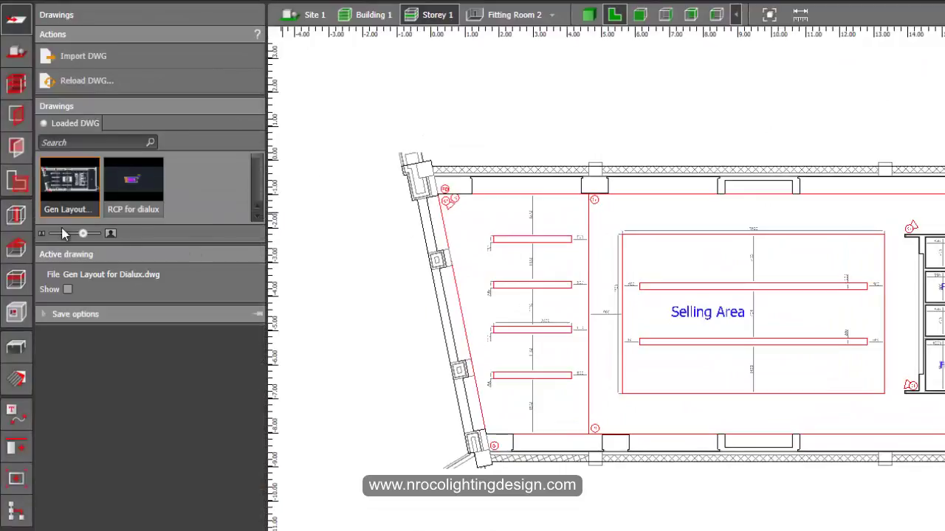
left_click(65, 290)
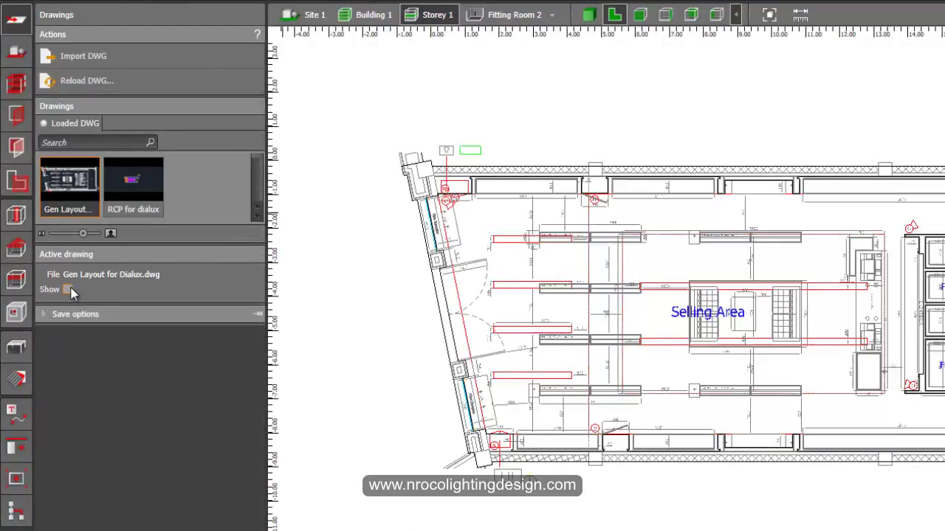
left_click(67, 290)
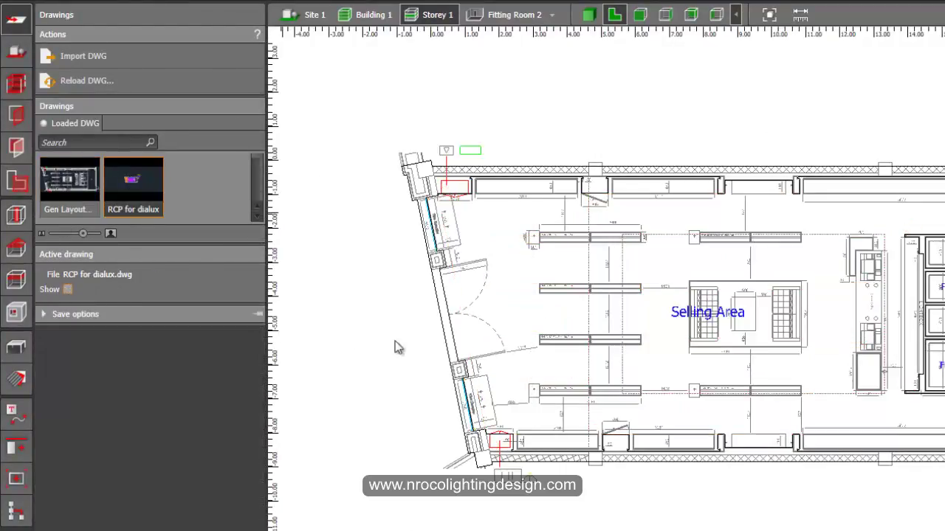
Examine the upper 1500 mm display window and its adjoining columns in the floor plan.
scroll(447, 310, "up", 4)
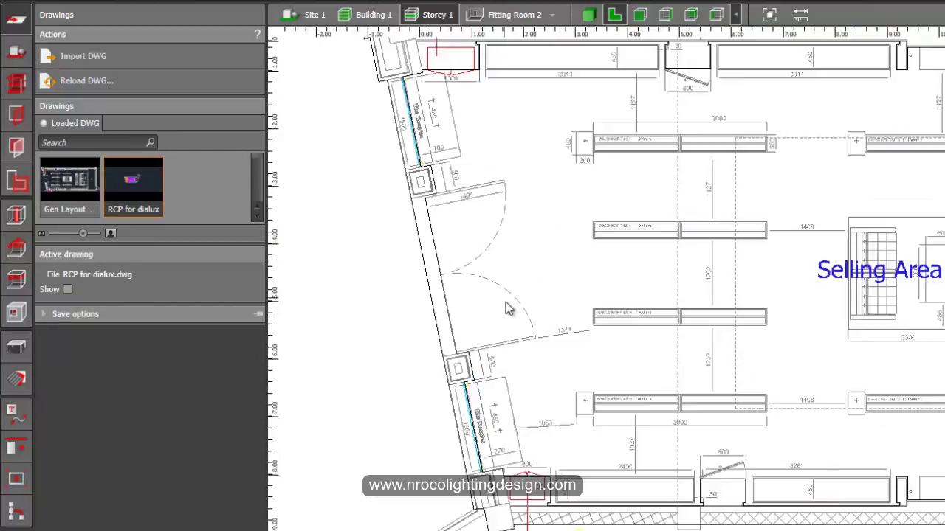
middle_click_drag(620, 349, 645, 362)
scroll(562, 271, "up", 2)
middle_click_drag(565, 165, 577, 361)
scroll(557, 334, "up", 3)
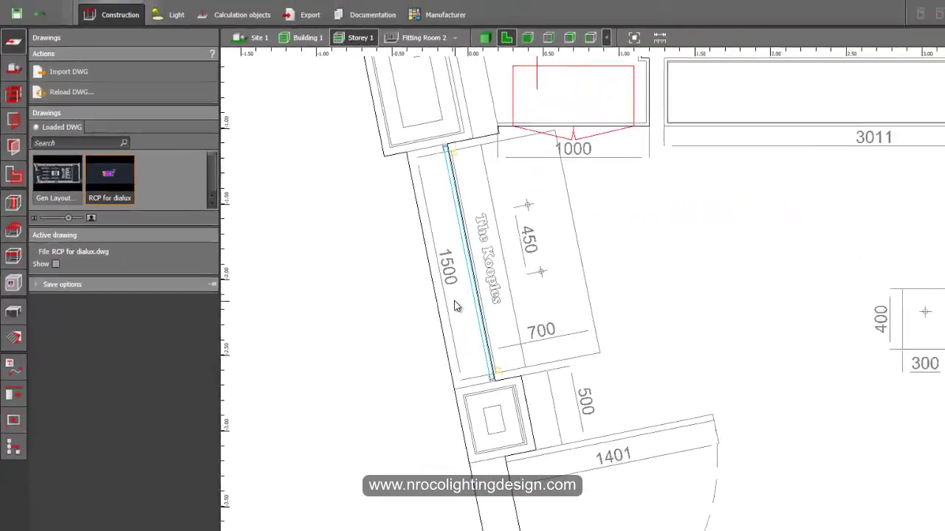
scroll(371, 258, "up", 1)
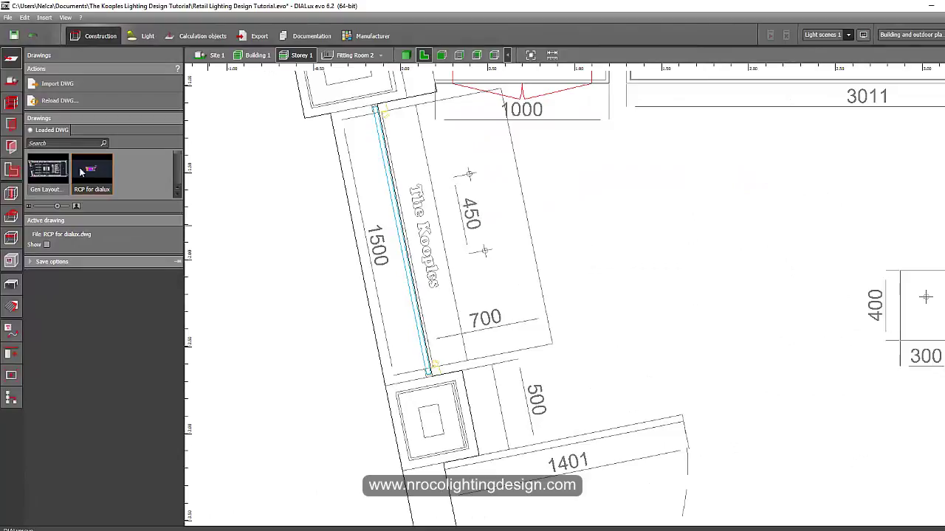
left_click(8, 83)
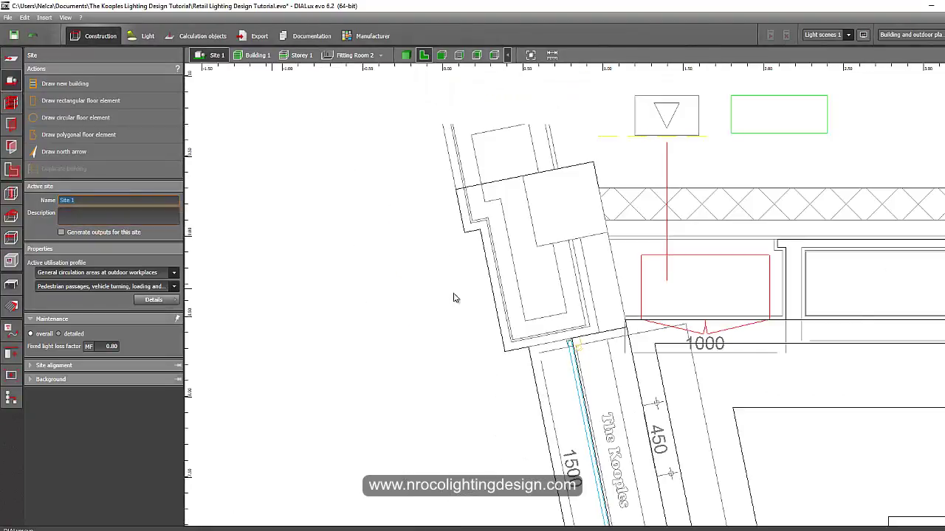
middle_click_drag(455, 298, 348, 149)
scroll(460, 349, "down", 2)
middle_click_drag(489, 439, 416, 276)
scroll(399, 265, "up", 1)
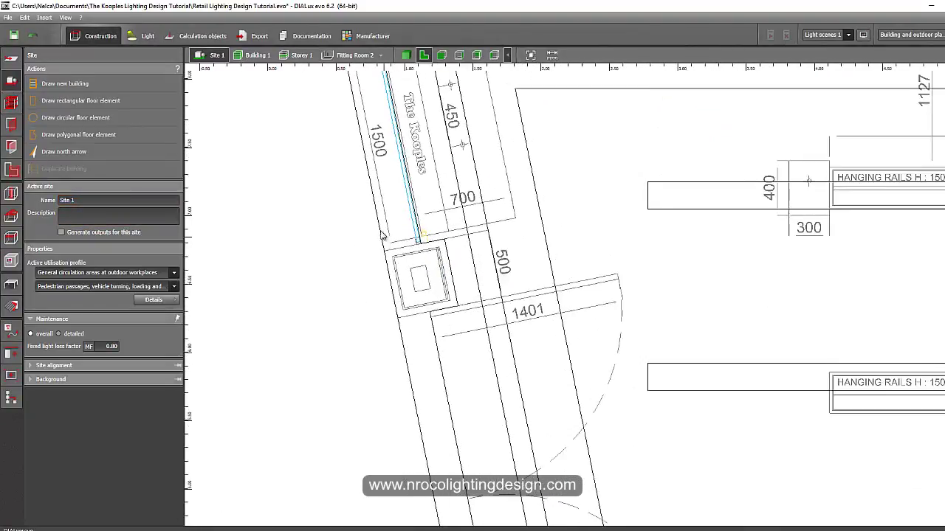
left_click(9, 81)
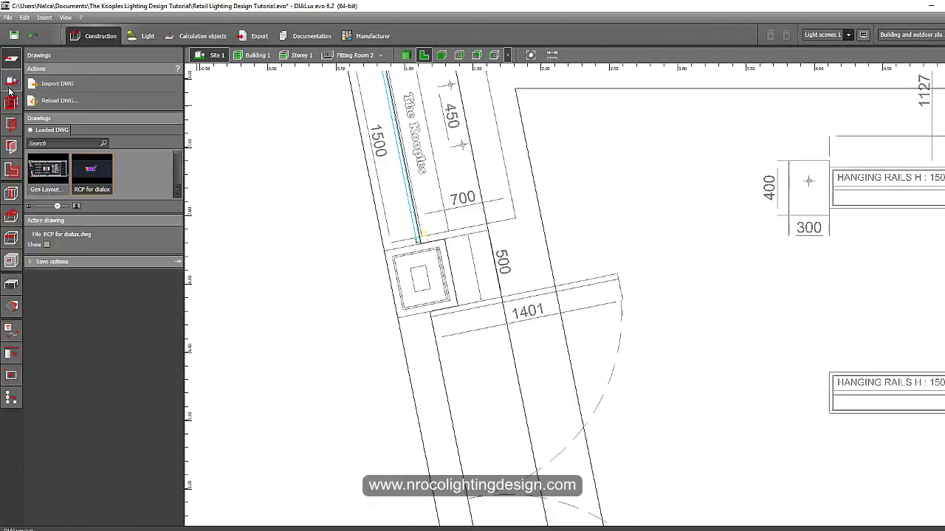
left_click(9, 85)
Edit the storey contour, moving its corner at the upper display window inward to the glazing line at X -0.169 m, Y -1.109 m.
left_click(10, 105)
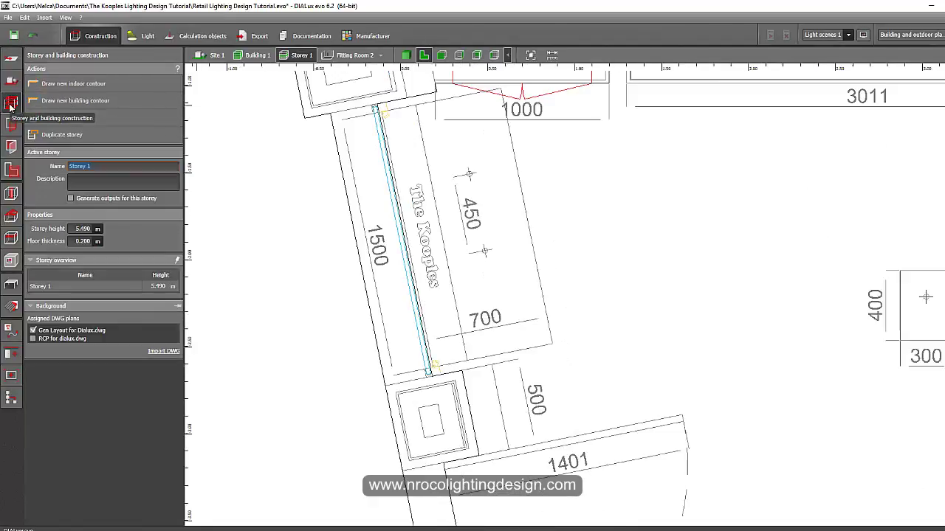
left_click(385, 273)
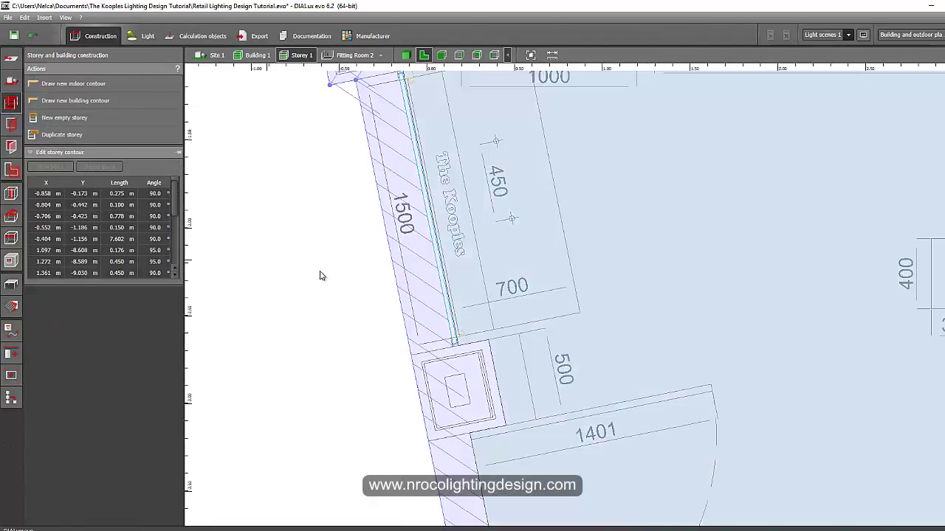
scroll(362, 229, "up", 5)
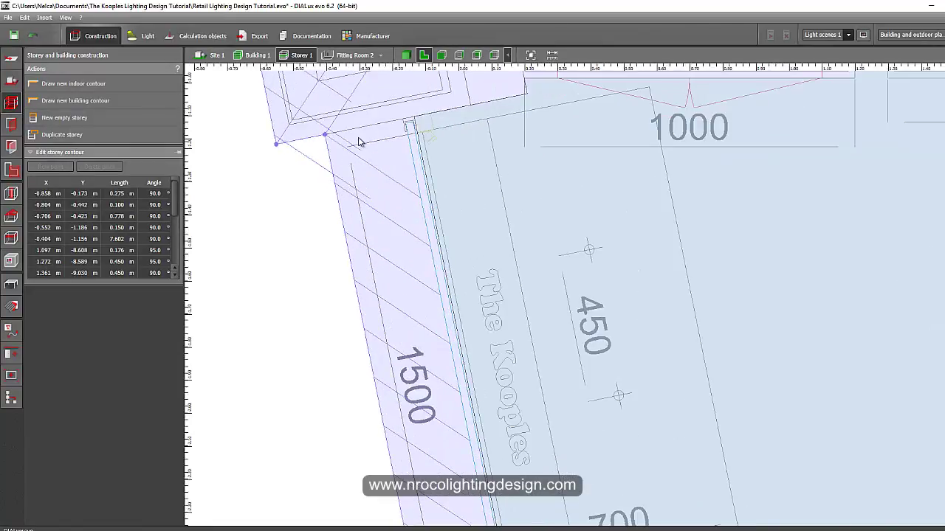
scroll(347, 223, "up", 2)
left_click_drag(308, 211, 414, 192)
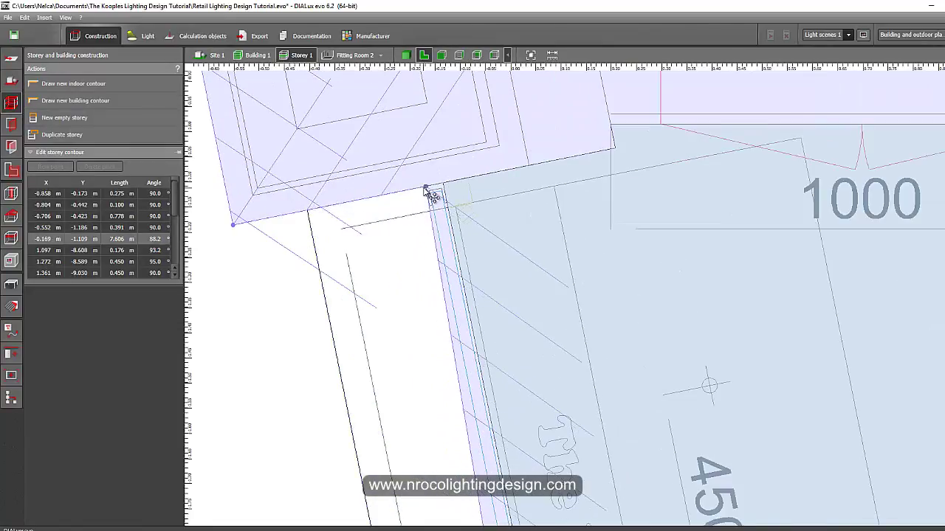
Add two contour points where the upper display window meets the column, at X -0.088, Y -2.725 m and X 0.147, Y -2.677 m.
scroll(415, 254, "down", 4)
middle_click_drag(476, 451, 407, 145)
middle_click_drag(423, 418, 468, 220)
scroll(468, 221, "up", 4)
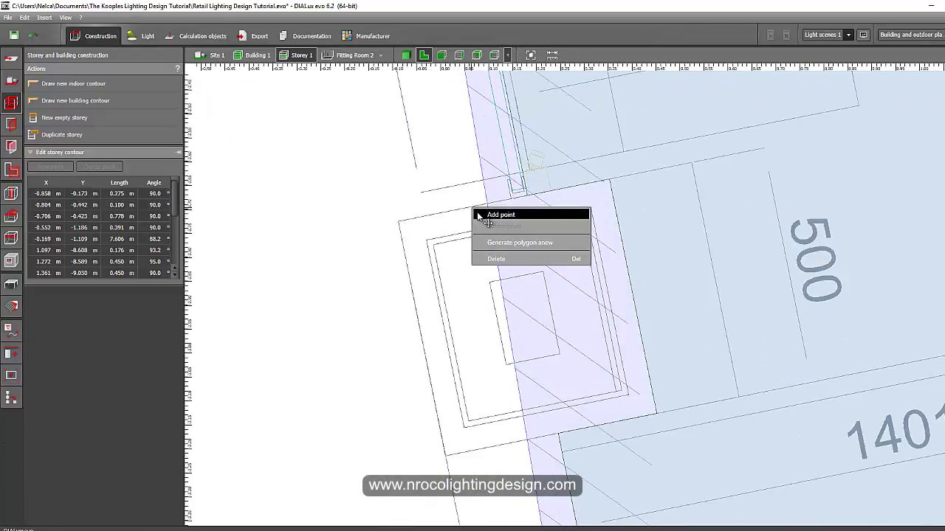
left_click(478, 216)
left_click_drag(479, 217, 401, 229)
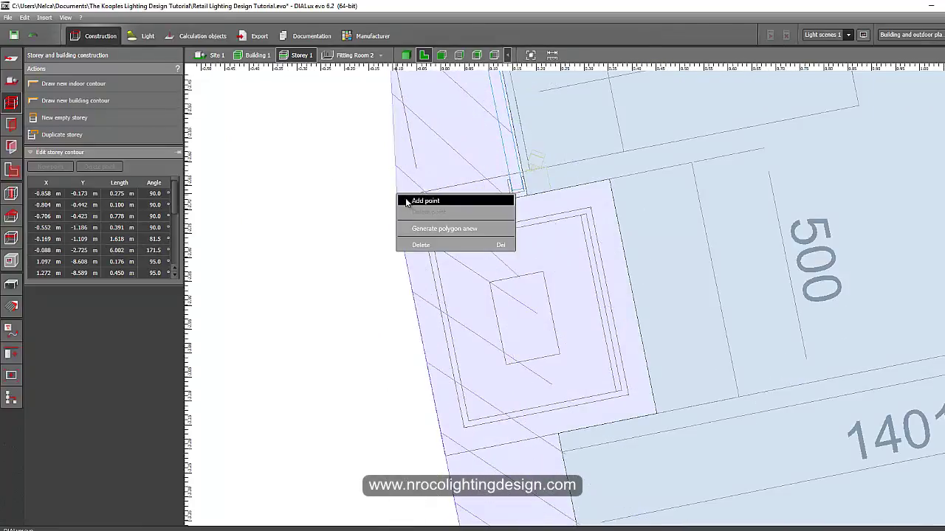
left_click(406, 202)
left_click_drag(398, 197, 512, 205)
scroll(500, 248, "down", 3)
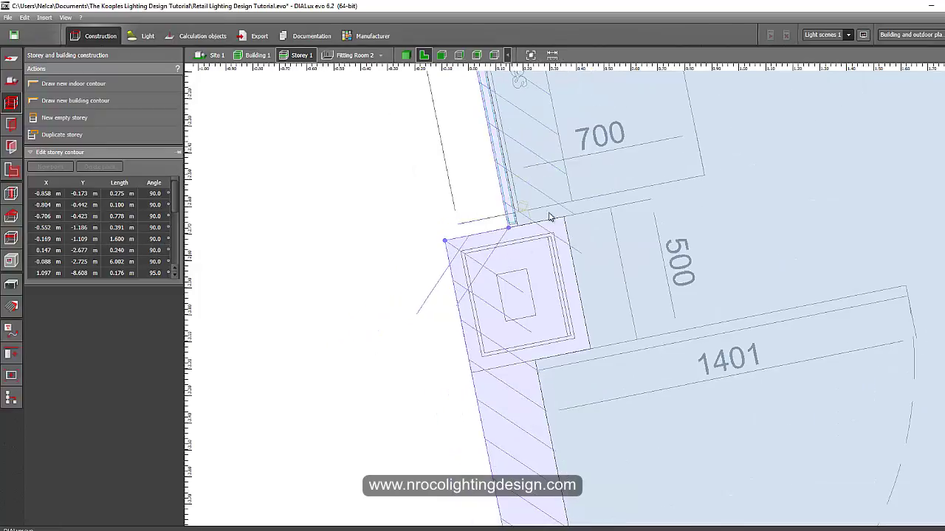
Add two contour points on that column's entrance side, at X 0.011, Y -3.217 m and X 0.208, Y -3.175 m, recessing the entrance wall.
middle_click_drag(587, 175, 559, 419)
scroll(530, 398, "down", 2)
middle_click_drag(539, 381, 495, 255)
scroll(461, 206, "up", 2)
left_click(414, 223)
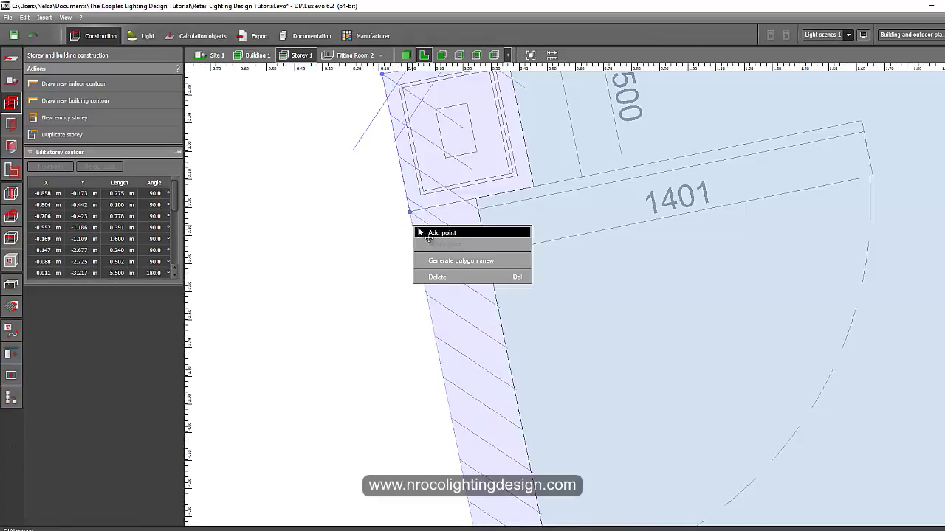
left_click(442, 232)
scroll(470, 270, "down", 3)
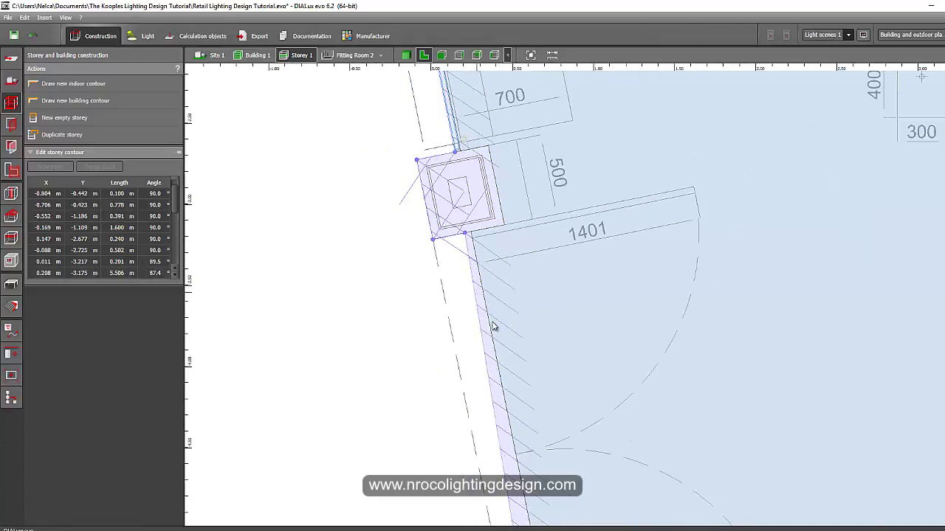
Add two contour points on the entrance side of the second column, at its outer corner and at the recessed door line.
middle_click_drag(490, 436, 451, 122)
scroll(421, 284, "up", 4)
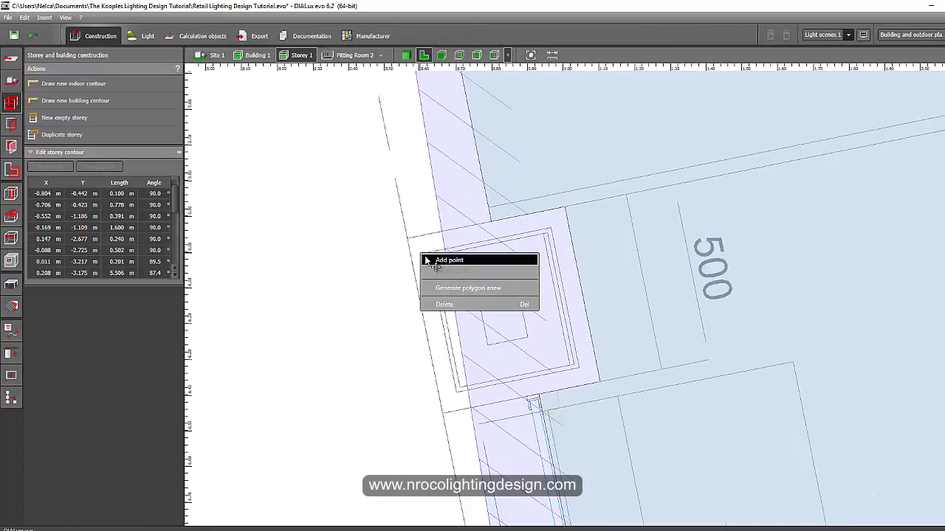
left_click(428, 260)
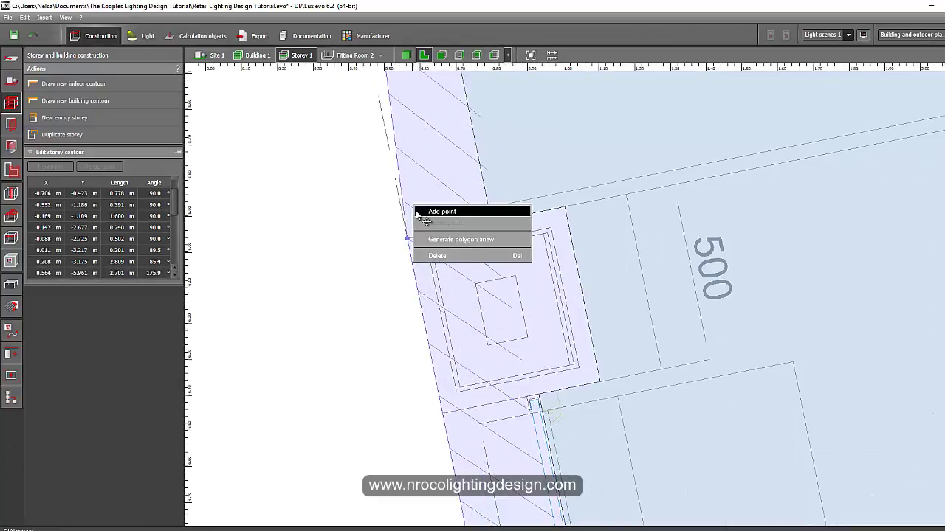
left_click(418, 214)
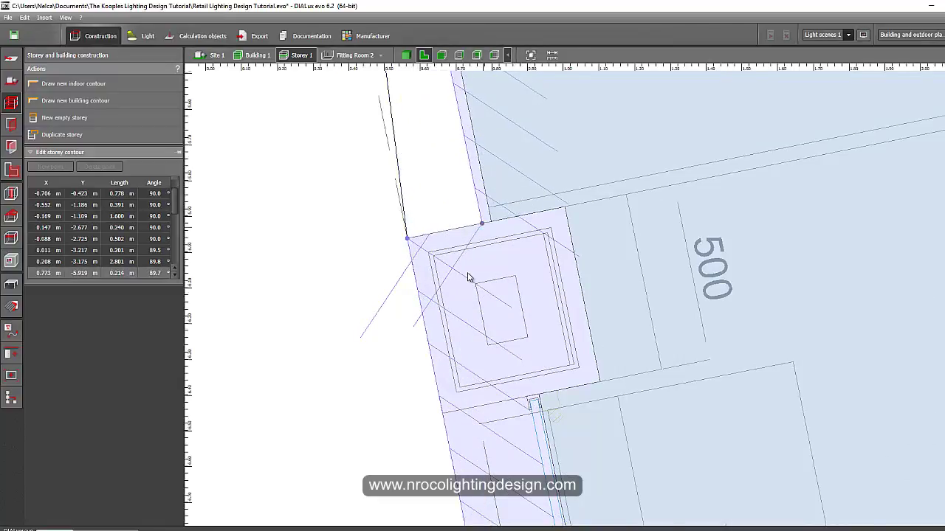
Add two contour points where the second column meets the lower display window, at its outer corner and at the glazing line.
scroll(469, 278, "down", 3)
middle_click_drag(505, 342, 441, 170)
scroll(438, 168, "up", 3)
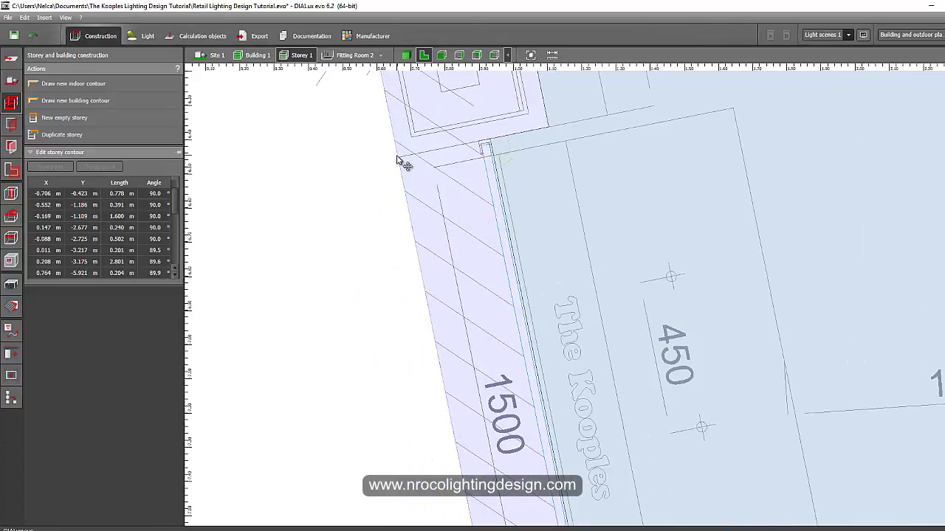
left_click(426, 163)
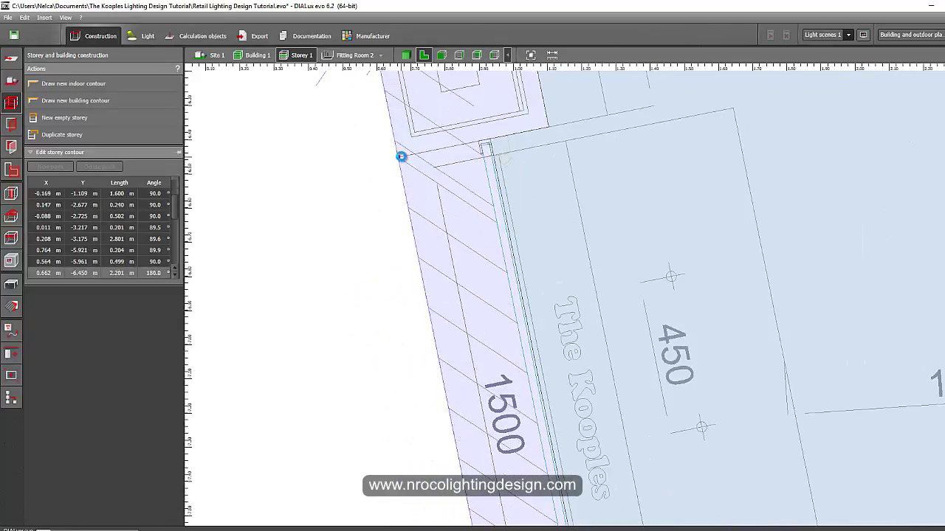
left_click(418, 189)
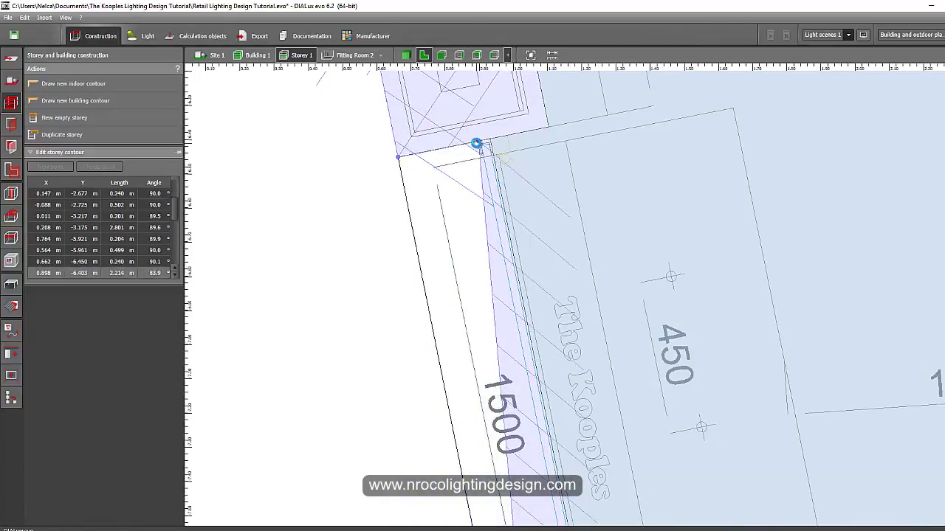
Fine-tune those two contour points to X 0.663, Y -6.451 m and X 0.898, Y -6.403 m on the column edge.
scroll(405, 161, "up", 3)
mouse_move(395, 167)
left_mouse_down()
mouse_move(400, 145)
mouse_move(398, 168)
left_mouse_up()
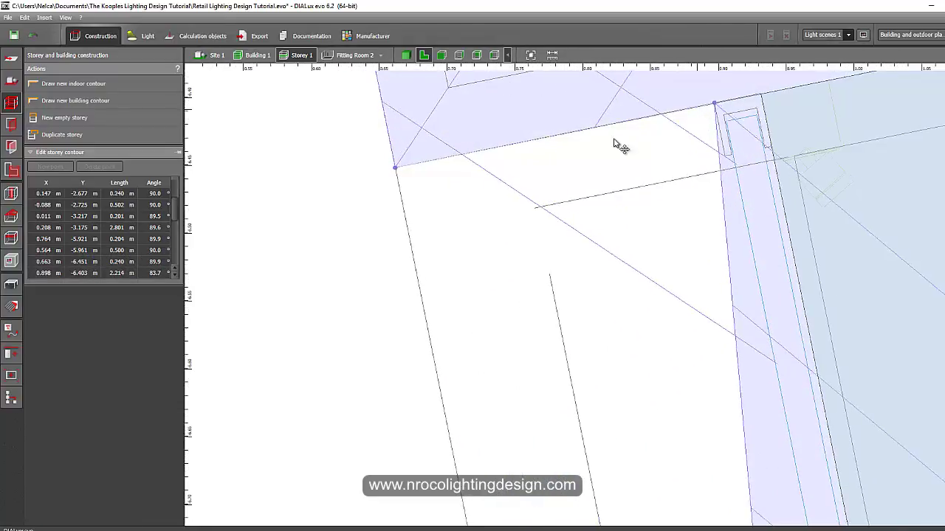
middle_click_drag(724, 107, 380, 184)
scroll(380, 184, "up", 2)
left_click_drag(353, 216, 365, 185)
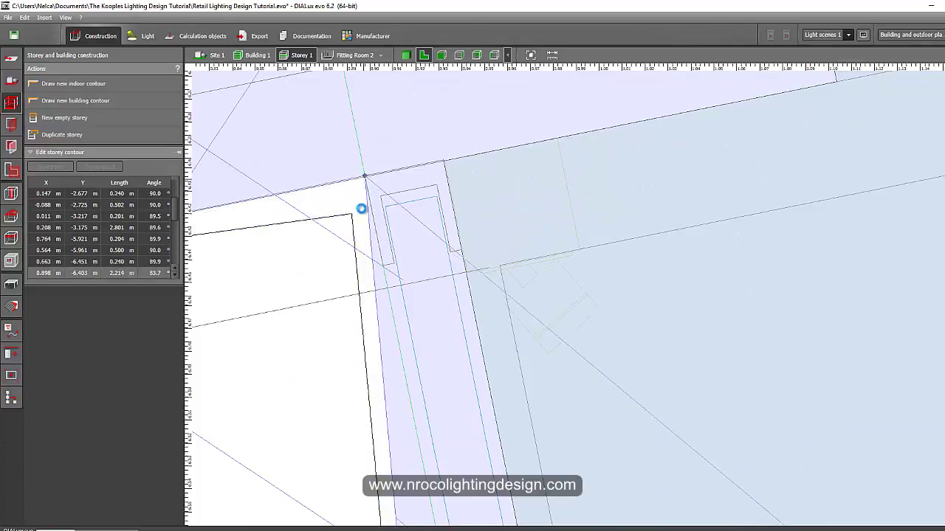
Add contour points at the lower end of the second display window, at the column's outer corner and at X 1.214, Y -7.972 m.
scroll(357, 295, "down", 5)
middle_click_drag(374, 422, 407, 241)
scroll(413, 325, "down", 2)
middle_click_drag(423, 362, 422, 57)
middle_click_drag(475, 482, 443, 168)
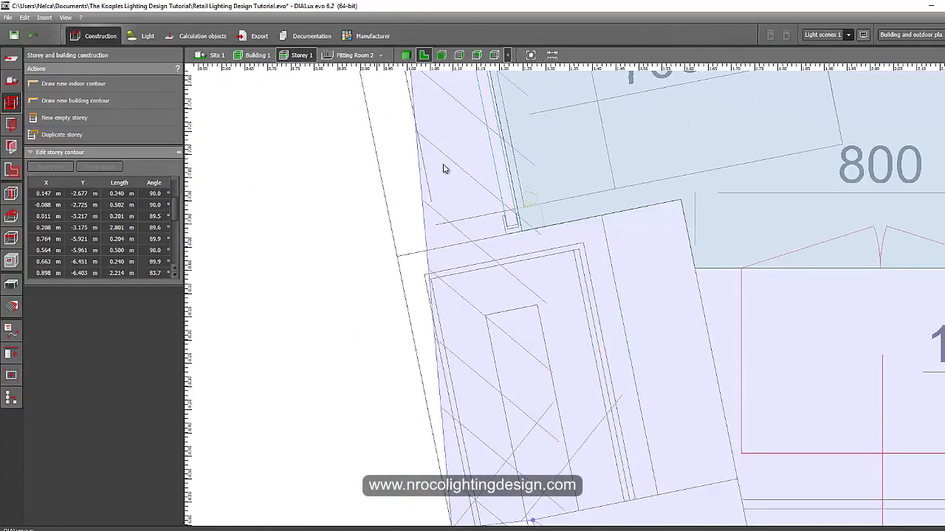
scroll(446, 260, "down", 3)
scroll(443, 262, "up", 3)
left_click(452, 279)
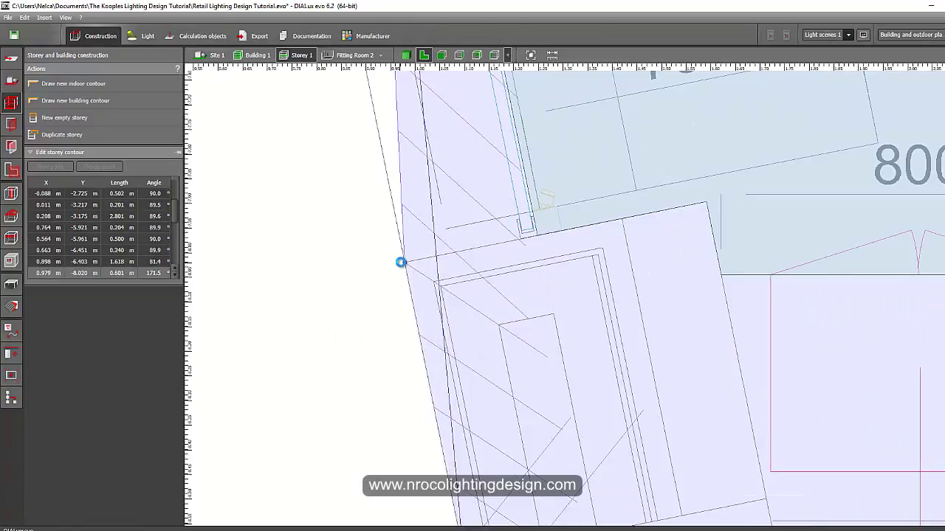
right_click(413, 229)
left_click(458, 236)
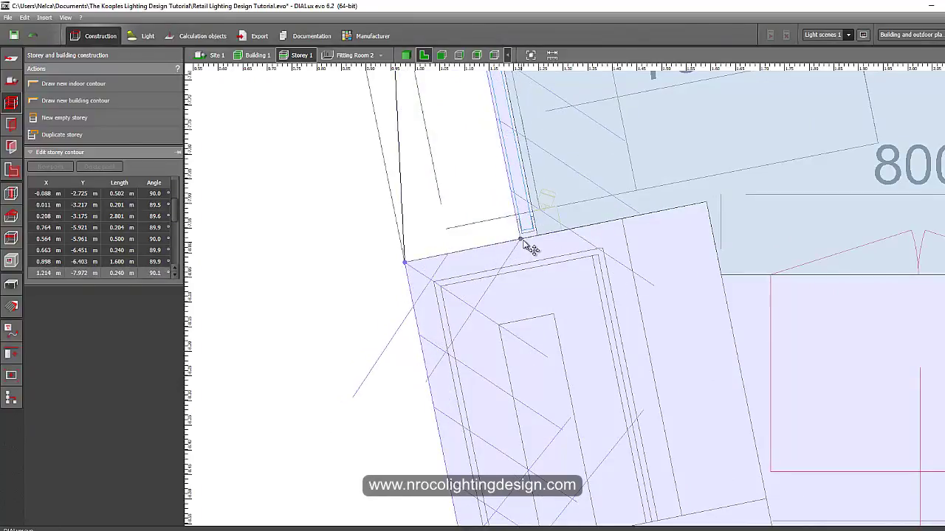
Finish editing the storey contour and review the floor plan from the shopfront to the fitting rooms and stock room.
scroll(505, 266, "down", 8)
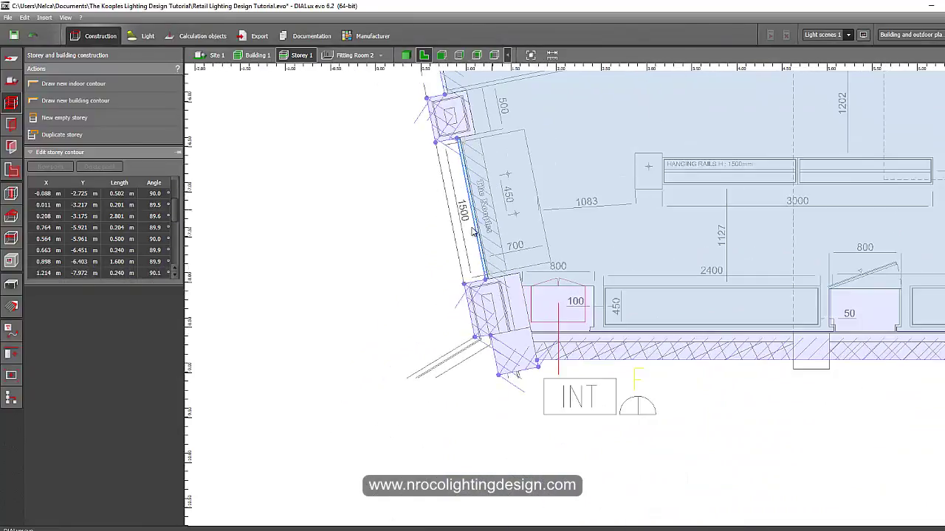
middle_click_drag(486, 181, 293, 260)
scroll(565, 236, "down", 5)
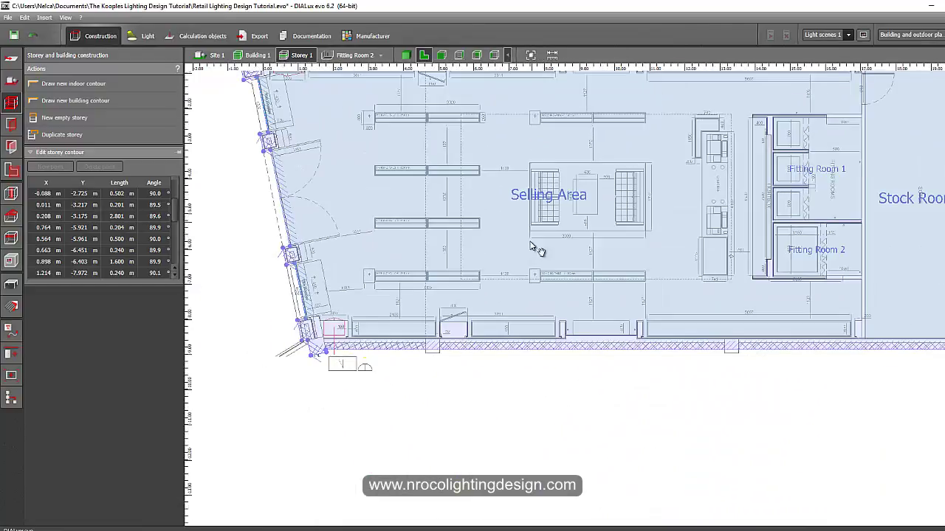
middle_click_drag(538, 247, 558, 330)
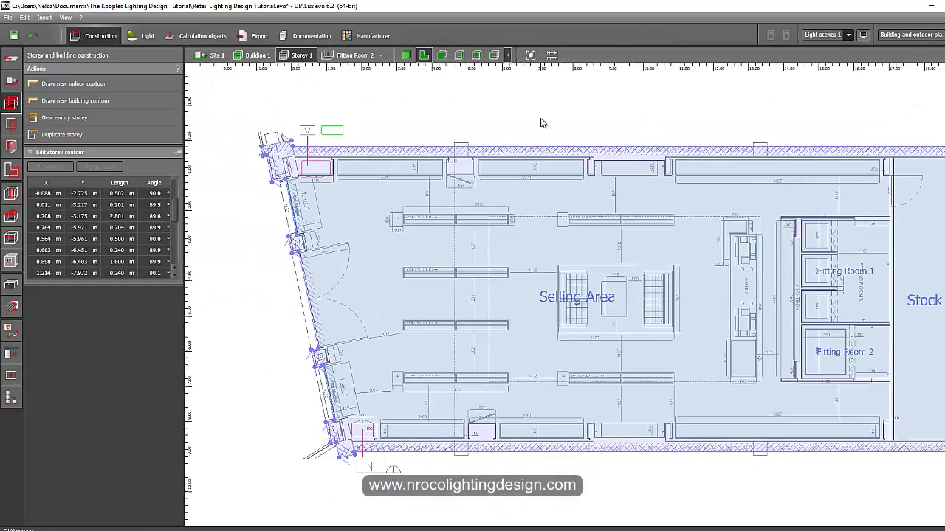
left_click(541, 123)
scroll(431, 133, "down", 2)
scroll(411, 162, "up", 5)
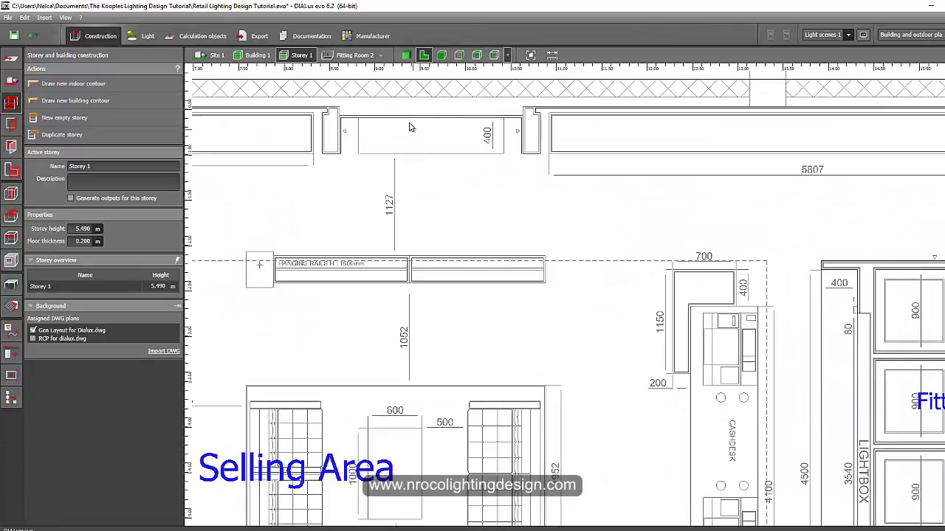
scroll(411, 127, "up", 4)
scroll(390, 251, "down", 5)
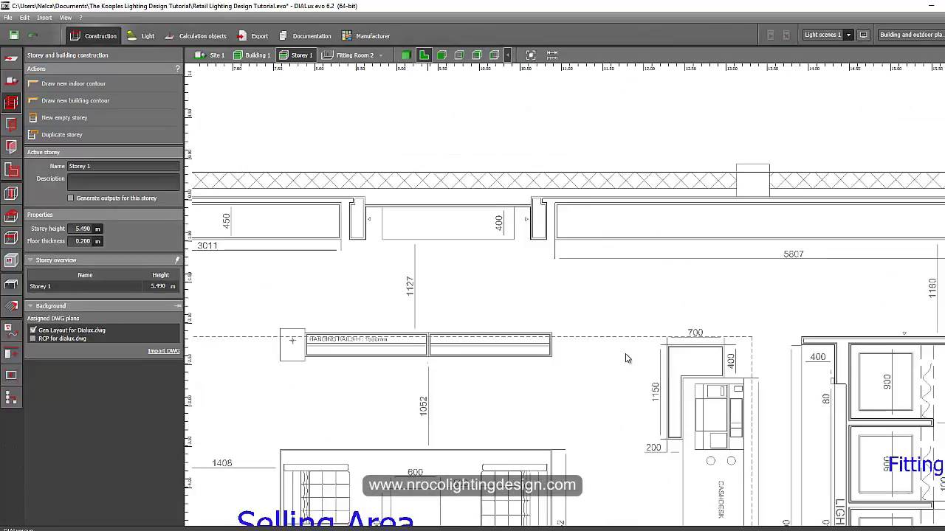
middle_click_drag(852, 441, 468, 270)
scroll(451, 260, "down", 2)
middle_click_drag(558, 233, 561, 165)
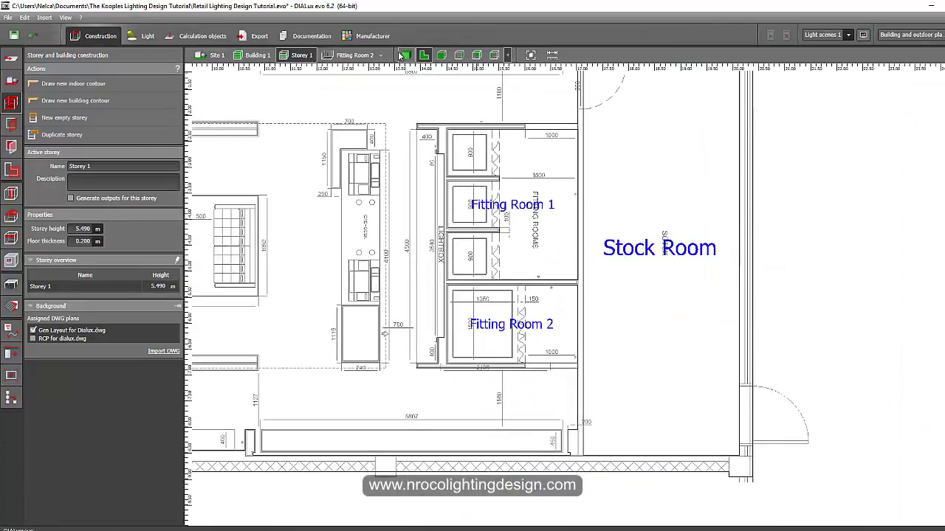
scroll(442, 216, "down", 2)
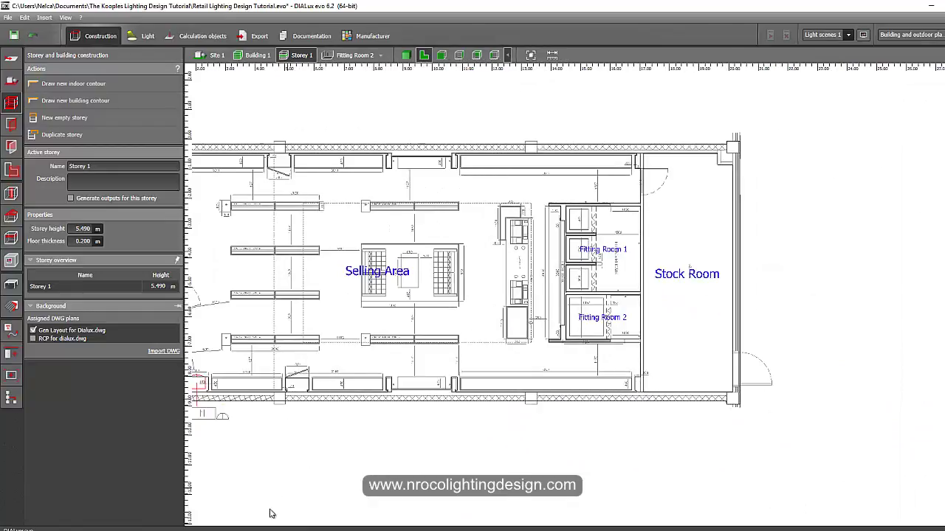
Switch to AutoCAD and examine the dimensions of the entrance doors and display windows in the shopfront elevation.
left_click(222, 530)
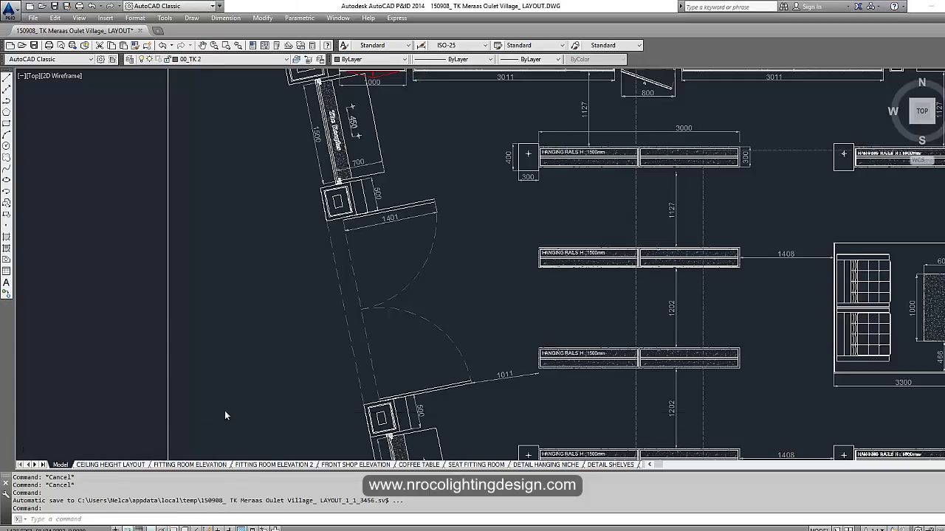
scroll(224, 354, "down", 10)
mouse_move(548, 396)
middle_mouse_down()
mouse_move(384, 290)
mouse_move(18, 324)
middle_mouse_up()
middle_click_drag(641, 293, 287, 244)
scroll(481, 288, "up", 10)
middle_click_drag(480, 287, 407, 236)
scroll(365, 199, "down", 2)
middle_click_drag(363, 197, 323, 283)
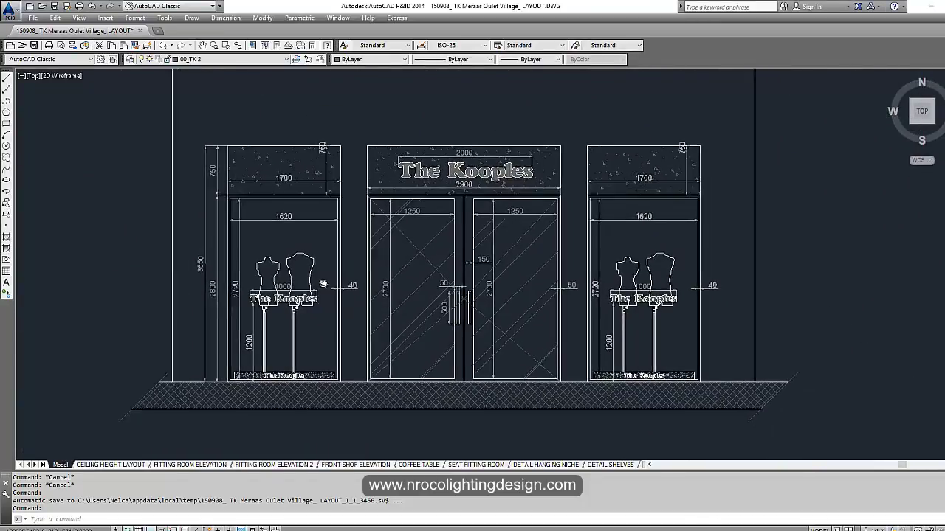
Measure the height of the left display window in the shopfront elevation, from the frame's top edge to the floor line.
scroll(323, 283, "up", 1)
scroll(393, 275, "up", 2)
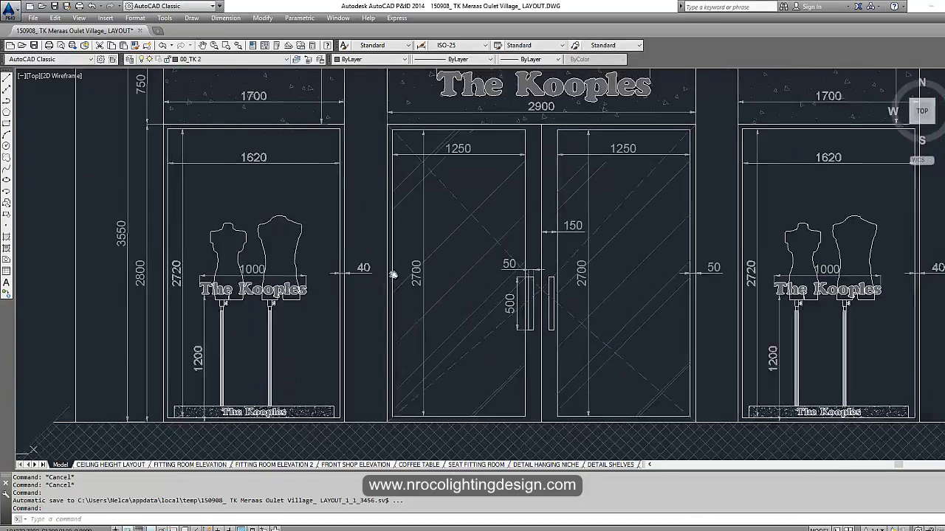
scroll(393, 274, "down", 1)
scroll(618, 230, "down", 1)
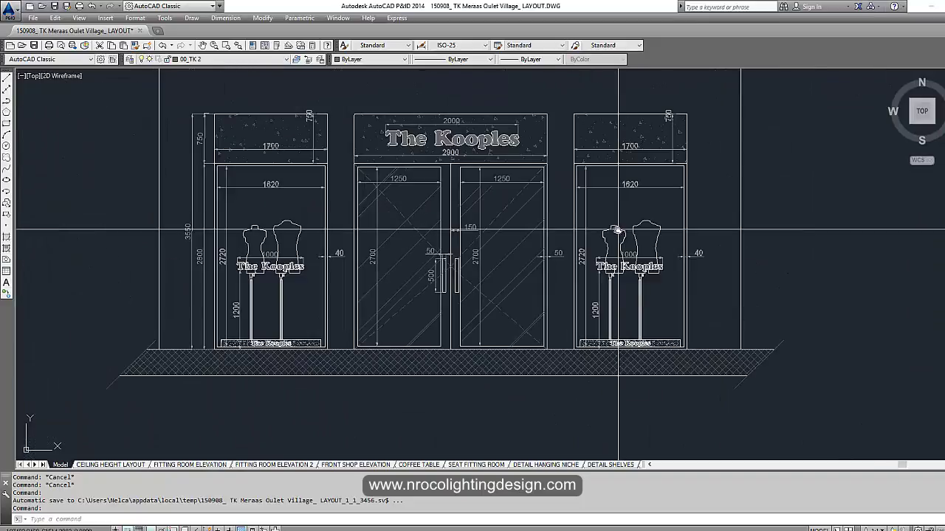
scroll(274, 212, "up", 2)
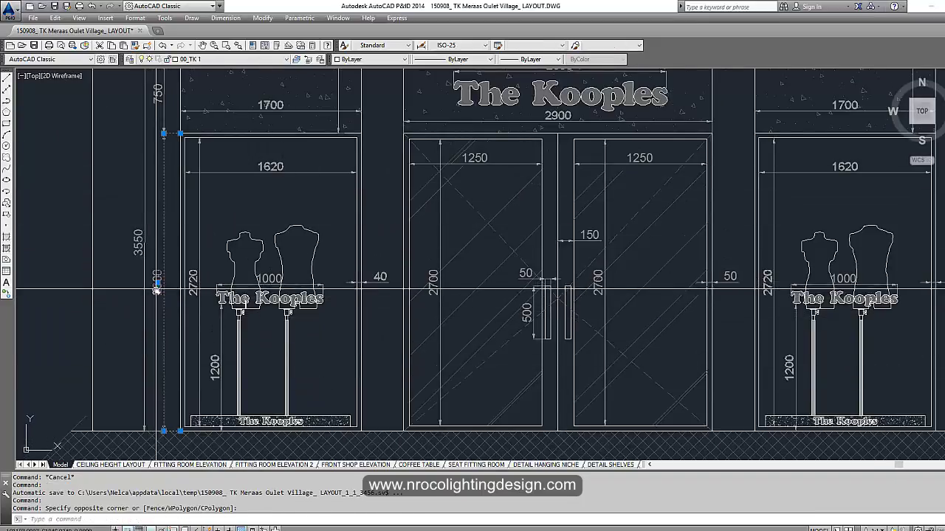
key("Escape")
key("Escape")
type("di")
key("Return")
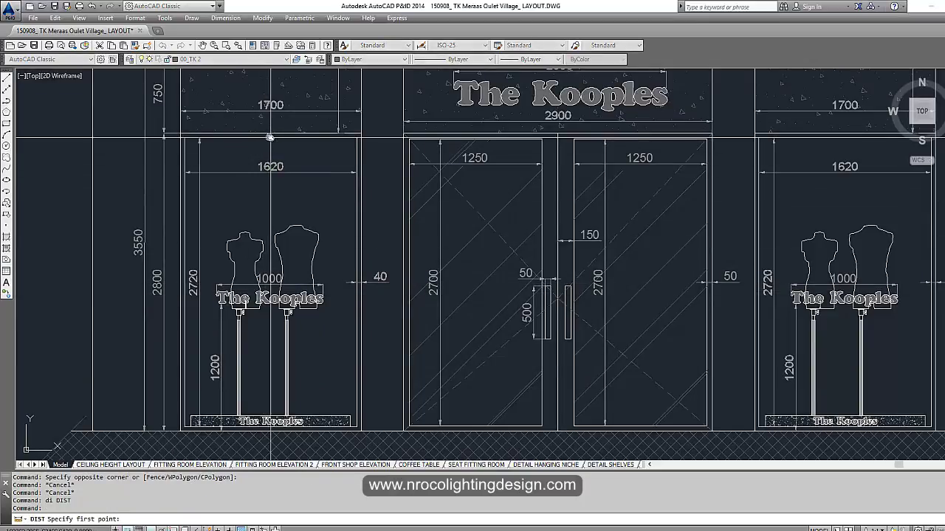
left_click(271, 137)
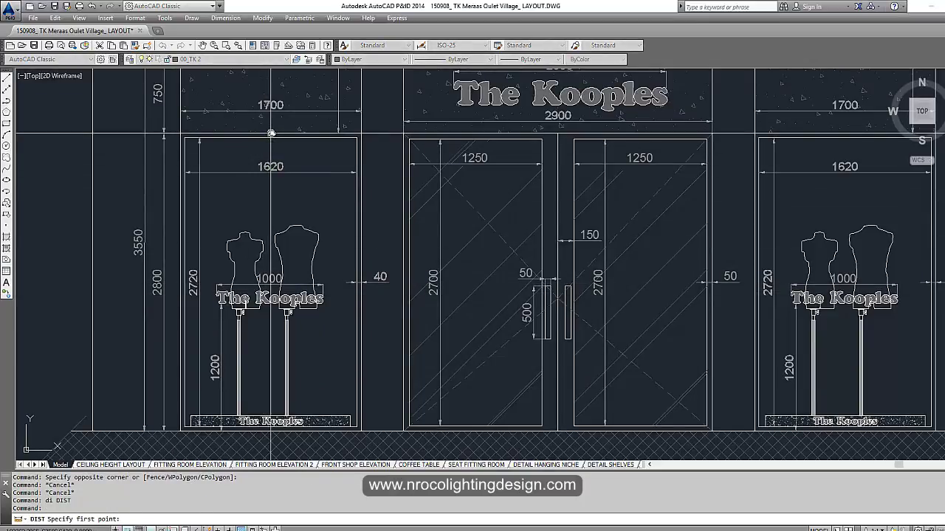
left_click(270, 431)
scroll(418, 405, "down", 4)
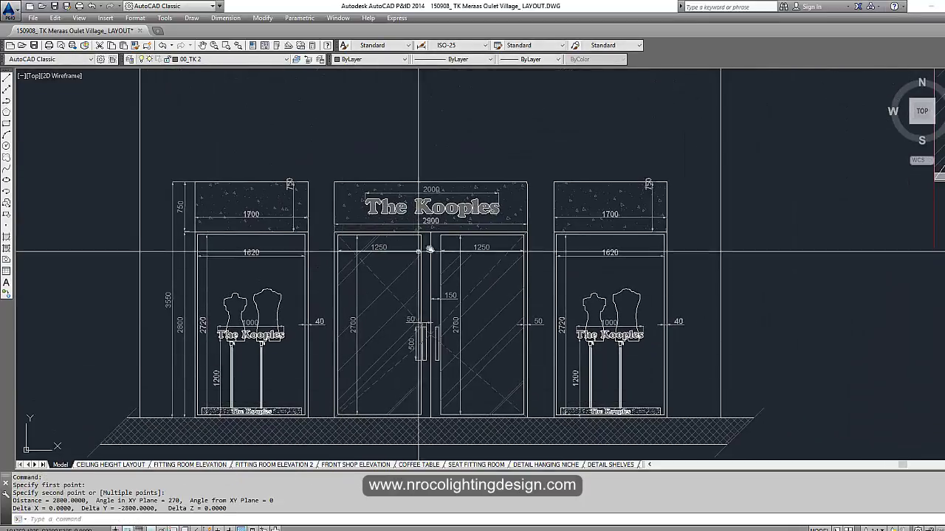
Measure the overall height of the entrance doors from the top of the frame to the floor.
scroll(429, 226, "up", 6)
key("Return")
left_click(425, 212)
scroll(425, 211, "down", 5)
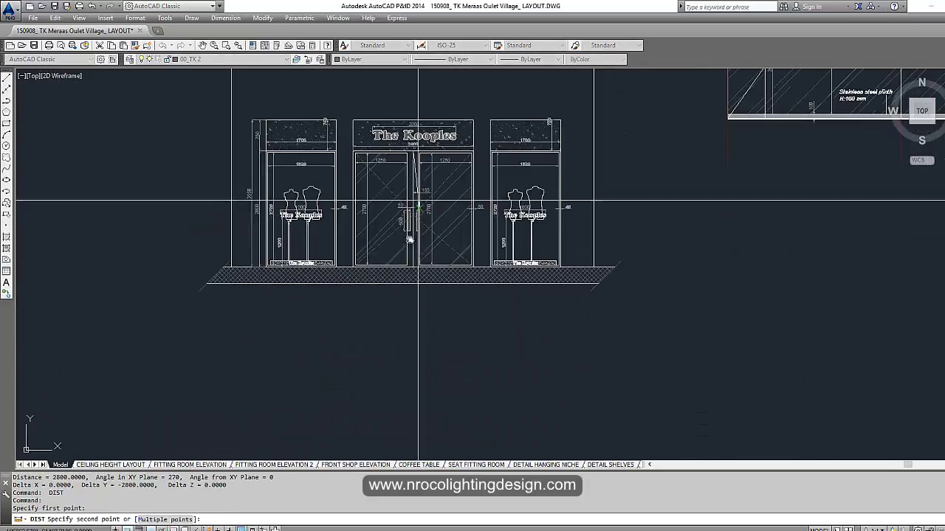
scroll(408, 250, "up", 6)
left_click(408, 250)
scroll(407, 249, "down", 5)
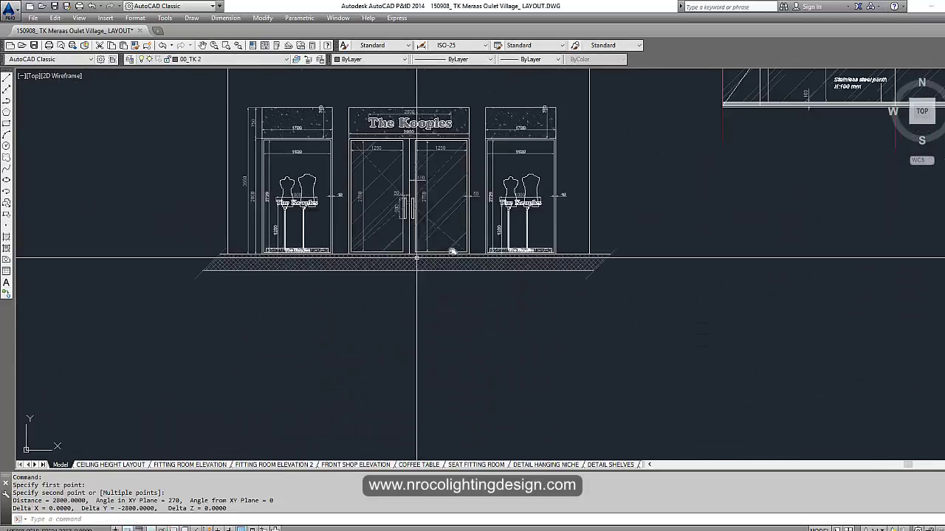
Measure the door frame's thickness above the right-hand entrance door's glass panel.
scroll(401, 229, "up", 3)
scroll(462, 195, "up", 3)
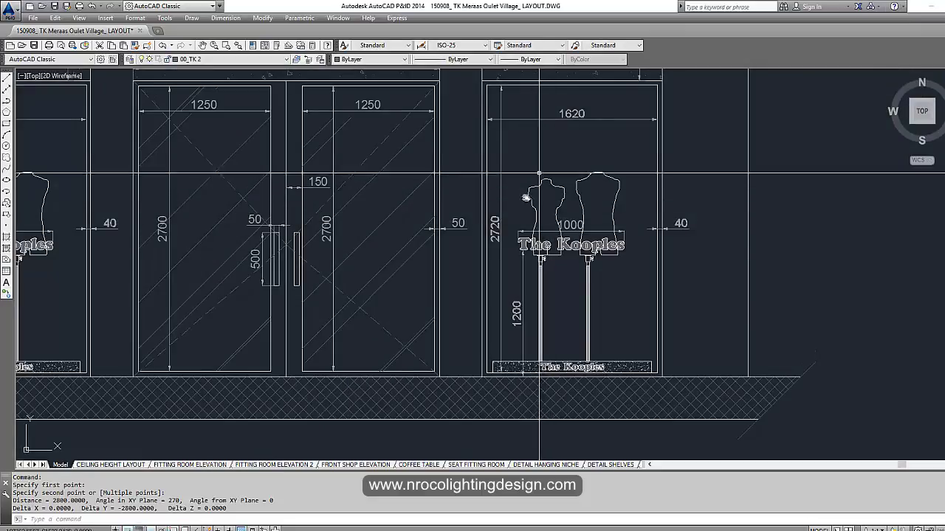
scroll(413, 184, "down", 3)
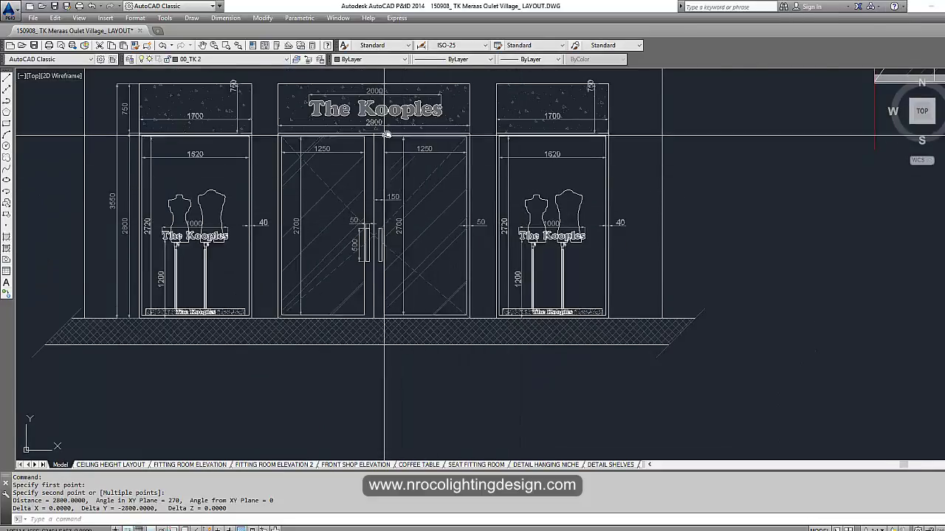
scroll(371, 144, "up", 5)
key("Return")
left_click(359, 134)
left_click(359, 154)
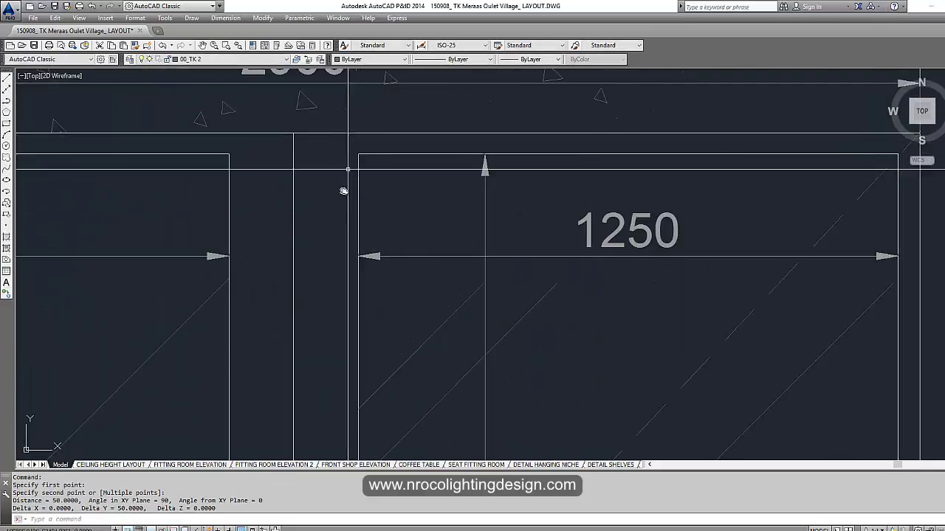
Review the whole shopfront elevation and its place within the full set of drawings.
scroll(329, 238, "down", 5)
middle_click_drag(310, 306, 328, 271)
scroll(308, 393, "down", 2)
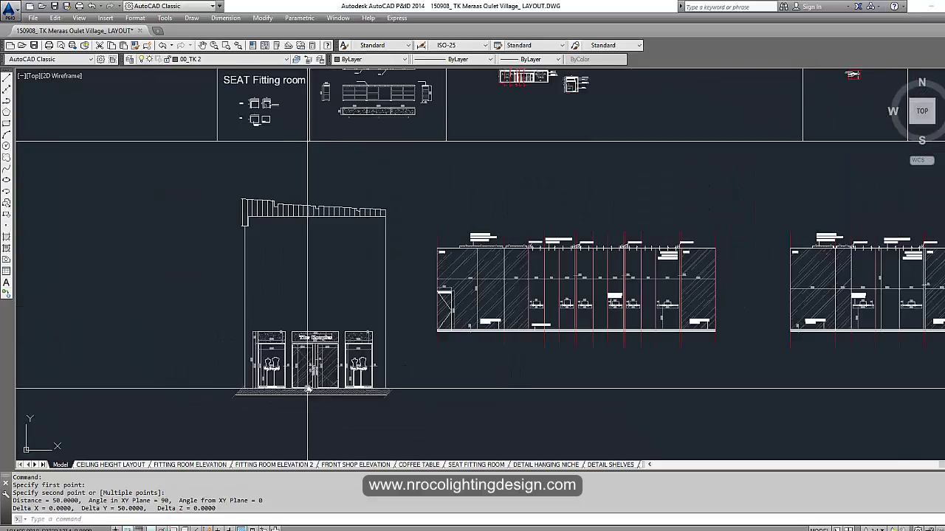
scroll(306, 369, "up", 4)
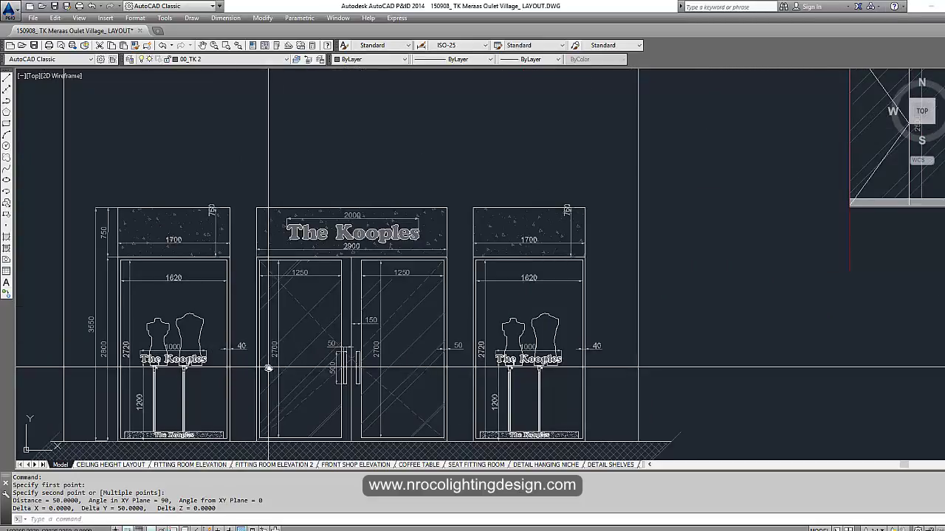
scroll(269, 368, "down", 5)
middle_click_drag(203, 345, 612, 348)
scroll(574, 351, "down", 4)
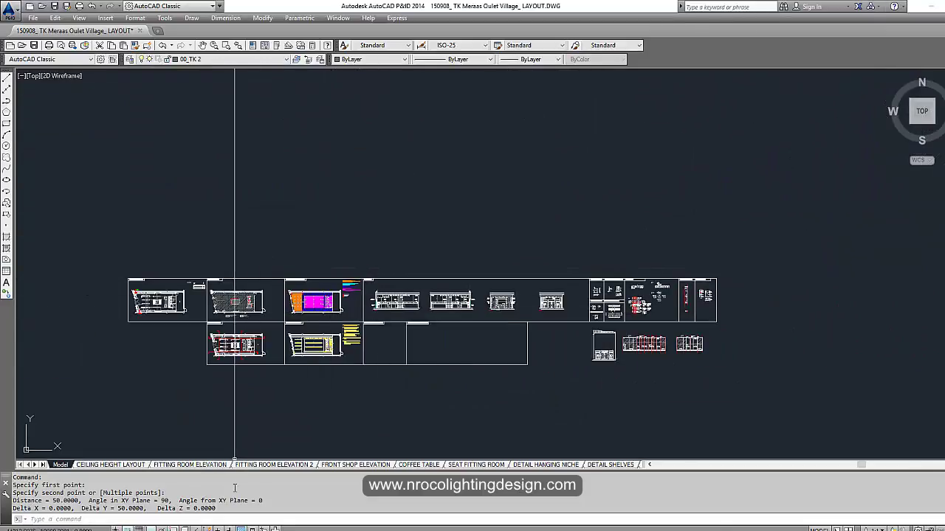
Switch to DIALux evo and choose Window (standard) as the active aperture for the shopfront's display windows.
left_click(251, 509)
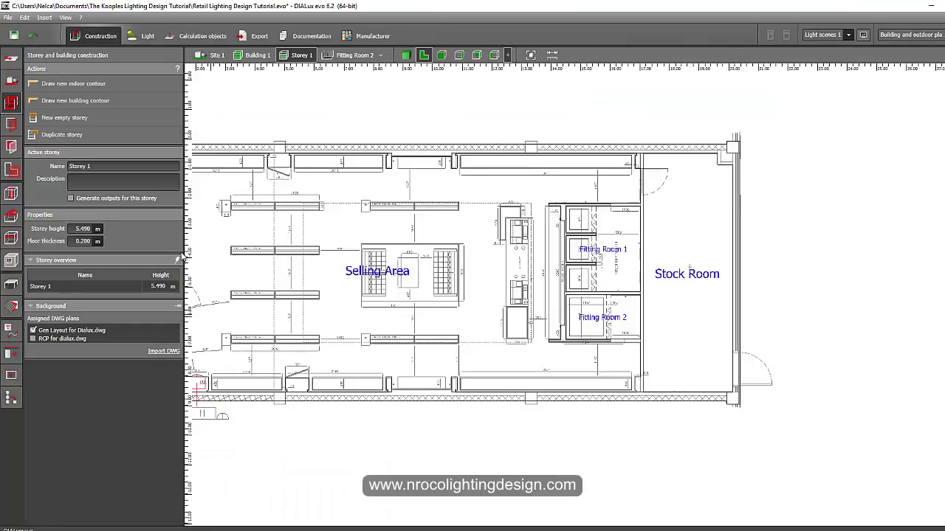
middle_click_drag(296, 213, 697, 195)
middle_click_drag(579, 220, 446, 248)
scroll(446, 247, "up", 2)
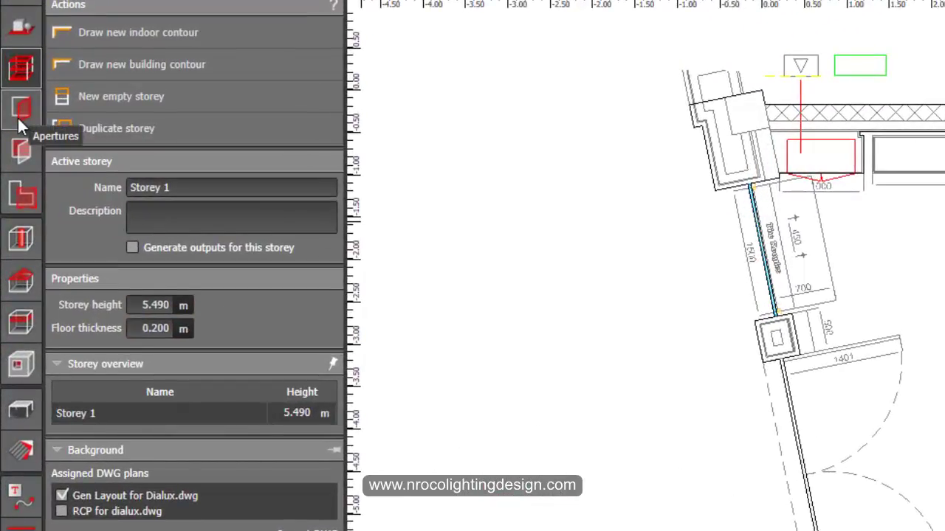
left_click(19, 116)
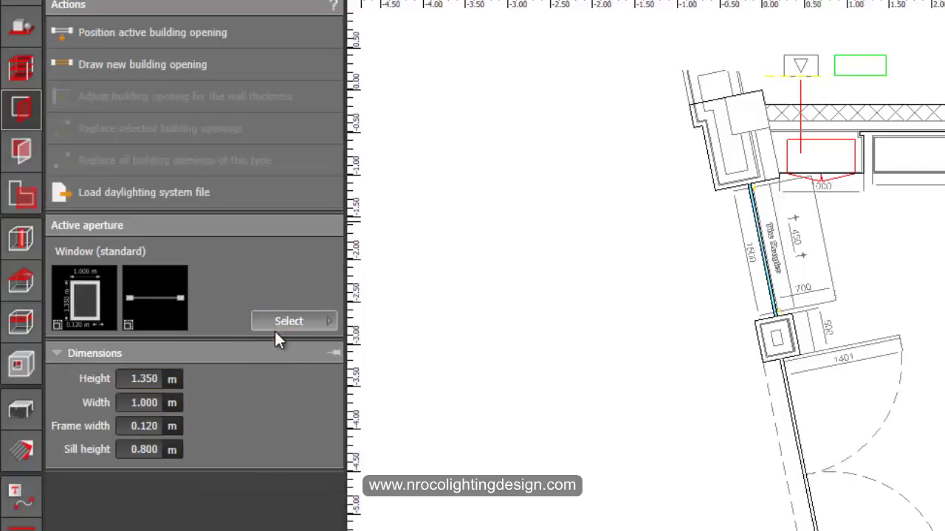
left_click(276, 325)
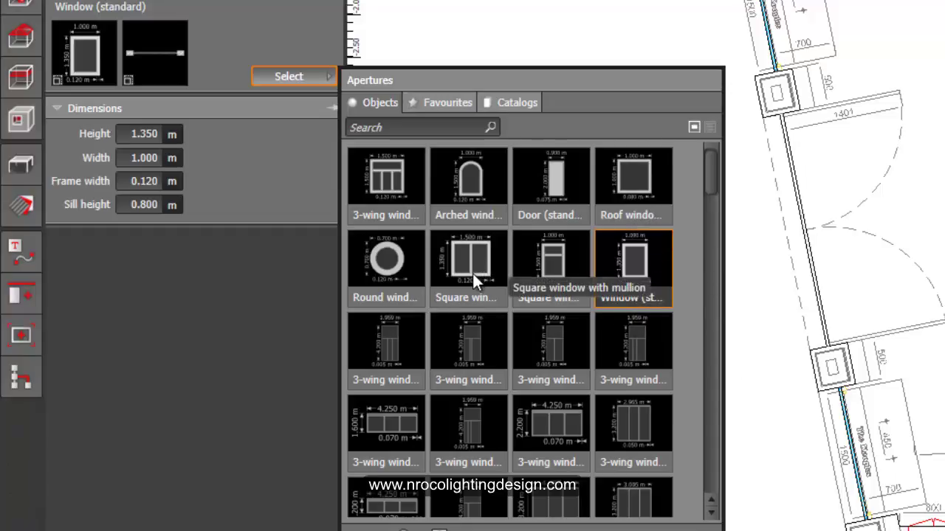
left_click(628, 259)
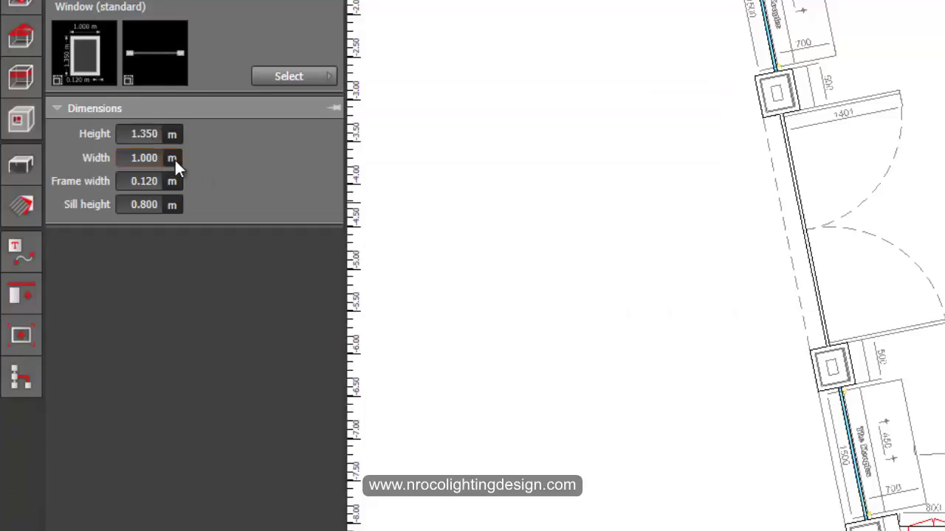
Set the active window aperture's height to 2.800 m and its sill height to 0.000 m.
left_click(140, 135)
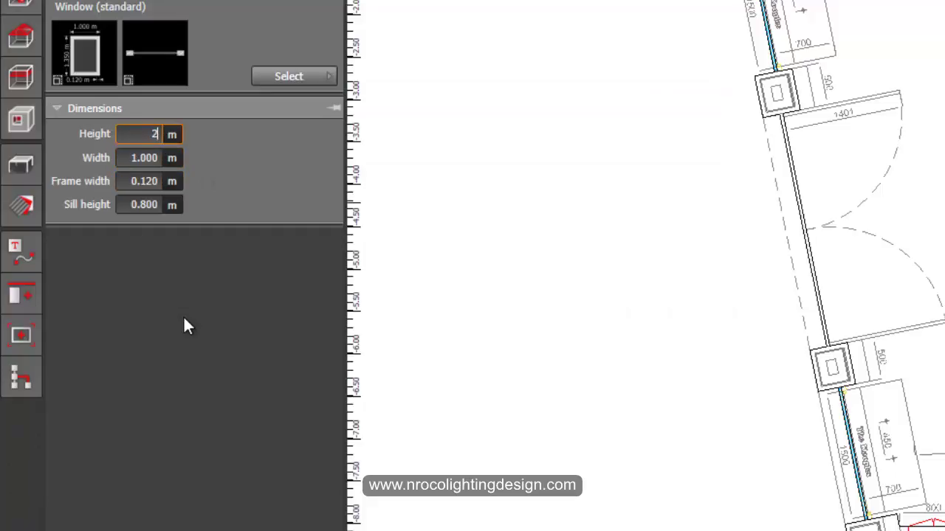
key("Return")
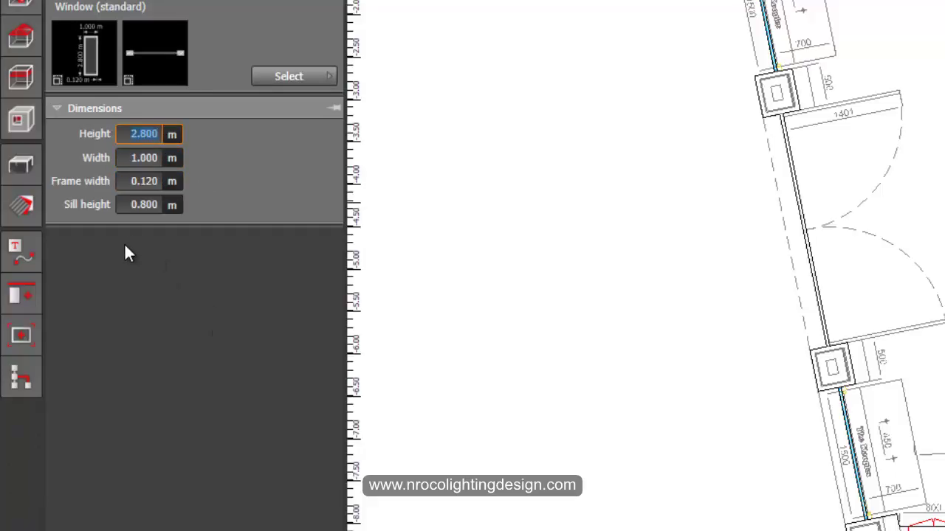
left_click(142, 208)
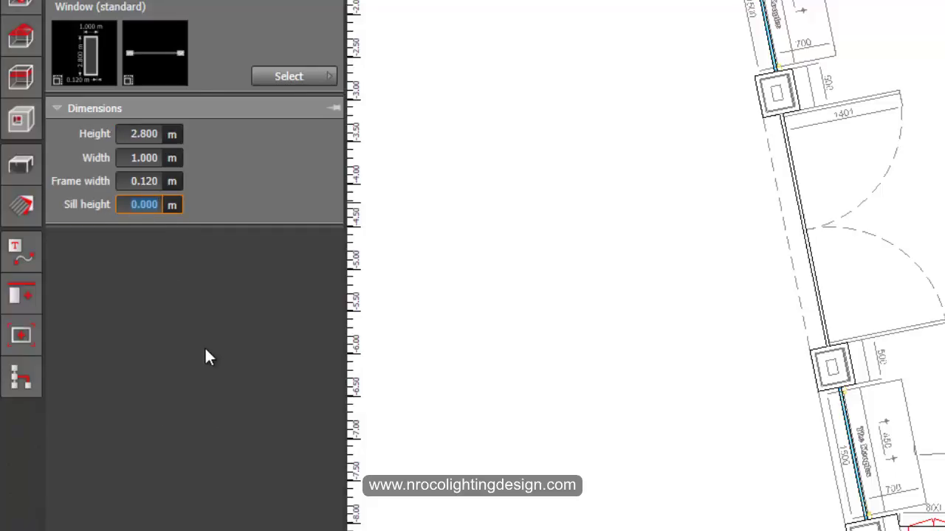
key("Tab")
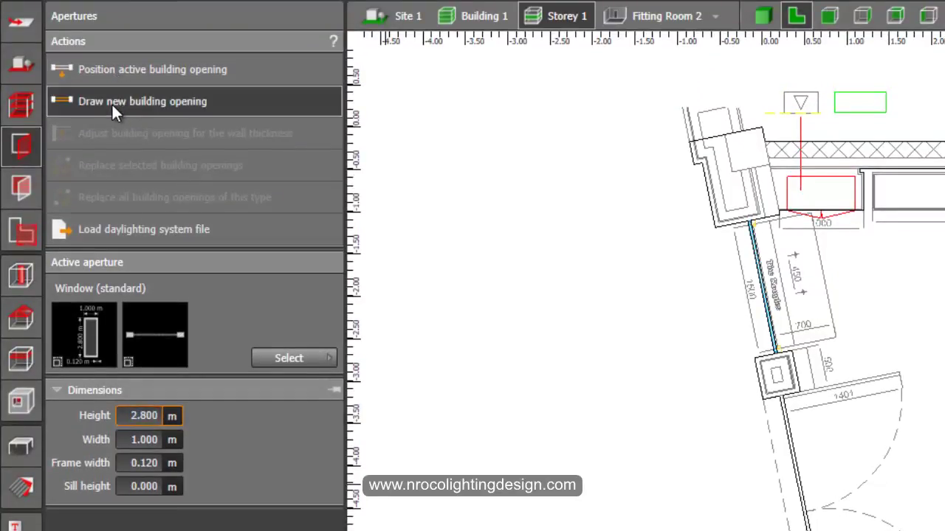
Draw a new building opening 1.600 m wide along the upper display window, spanning between the two columns on the floor plan.
scroll(761, 218, "up", 5)
scroll(710, 331, "up", 2)
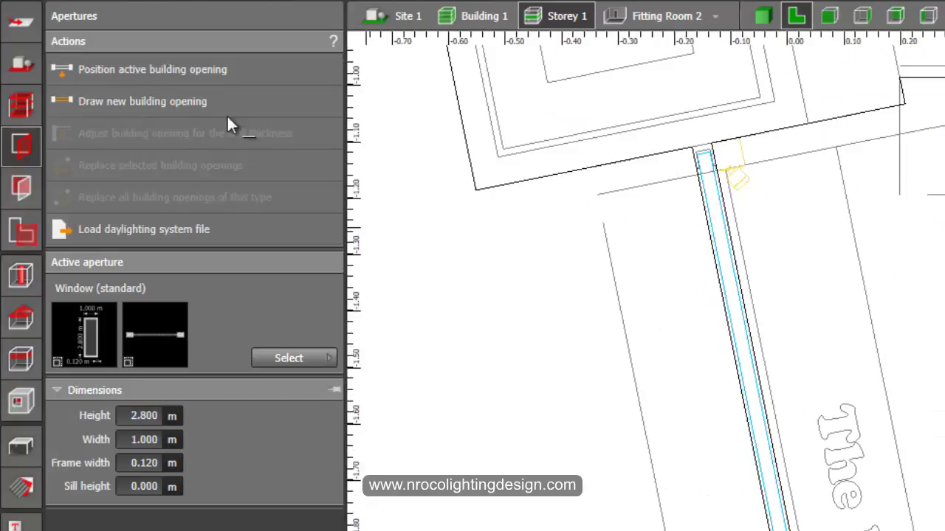
left_click(103, 103)
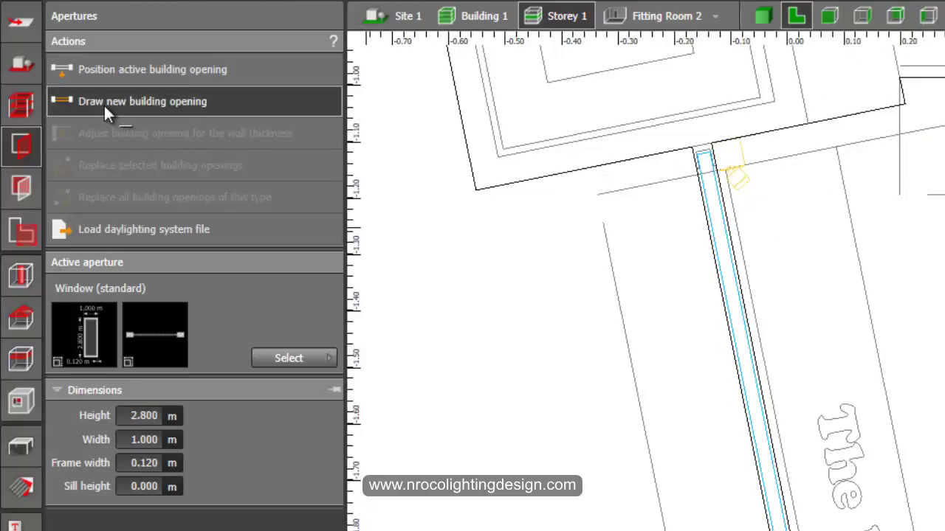
scroll(694, 199, "up", 1)
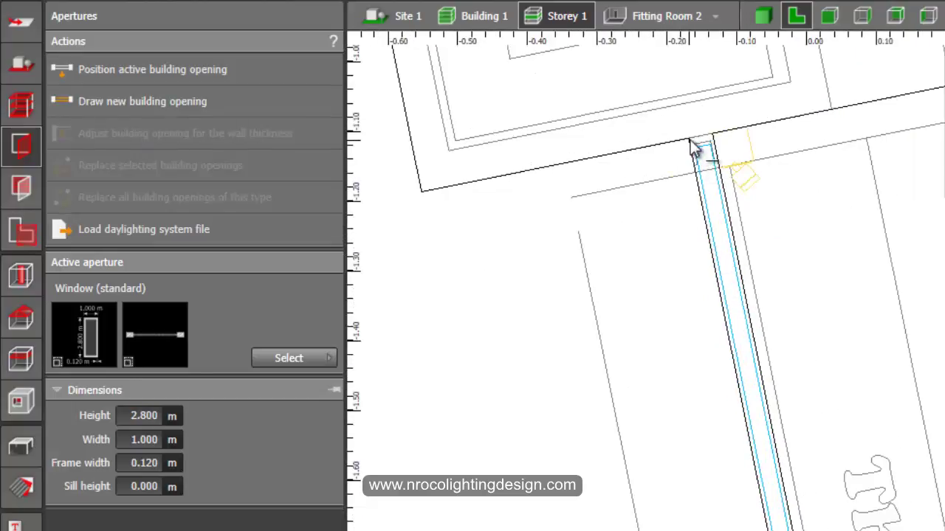
left_click(689, 139)
scroll(717, 242, "down", 2)
middle_click_drag(784, 465, 758, 21)
scroll(801, 231, "up", 1)
scroll(801, 266, "up", 1)
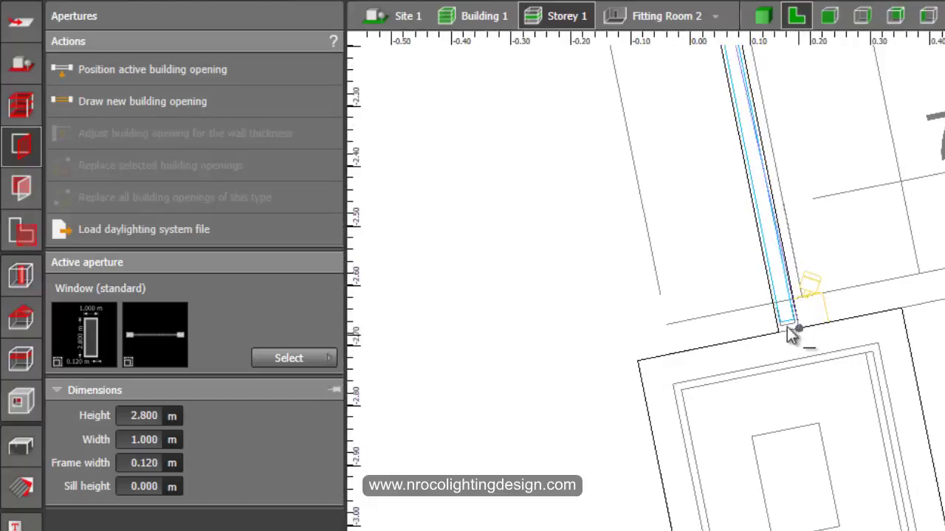
left_click(667, 321)
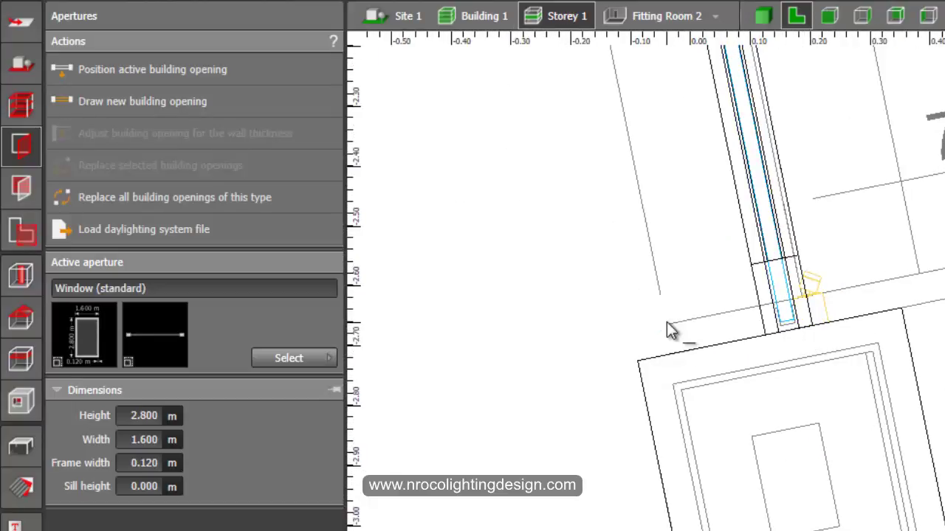
Set the active window aperture's frame width to 0.050 m.
scroll(667, 321, "down", 3)
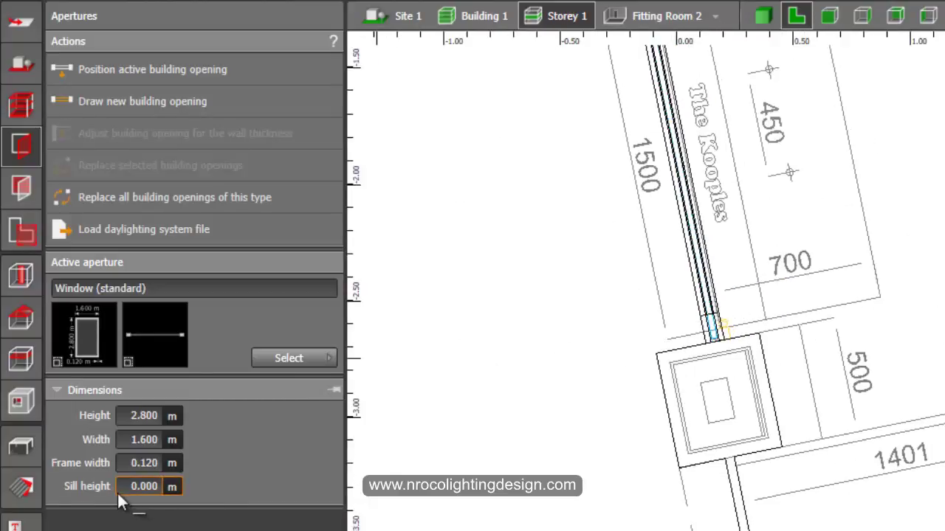
left_click(144, 463)
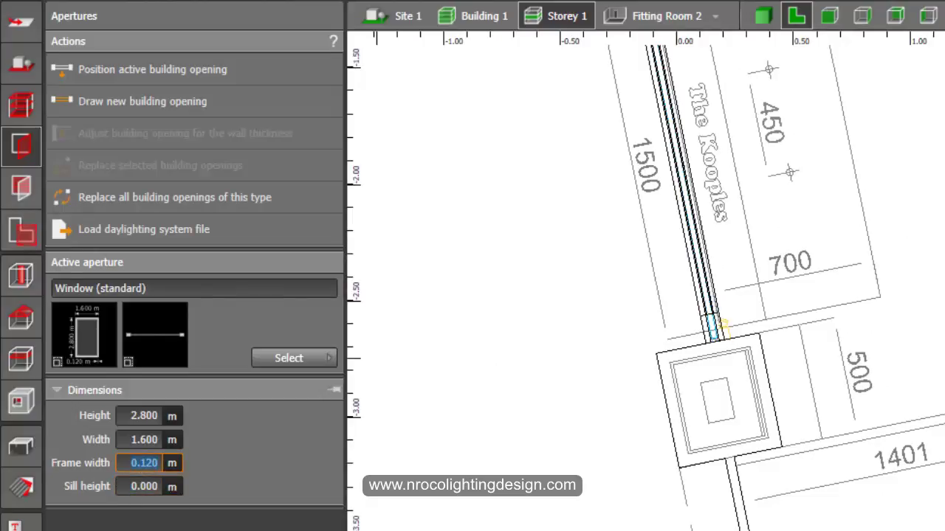
type(".05")
key("Return")
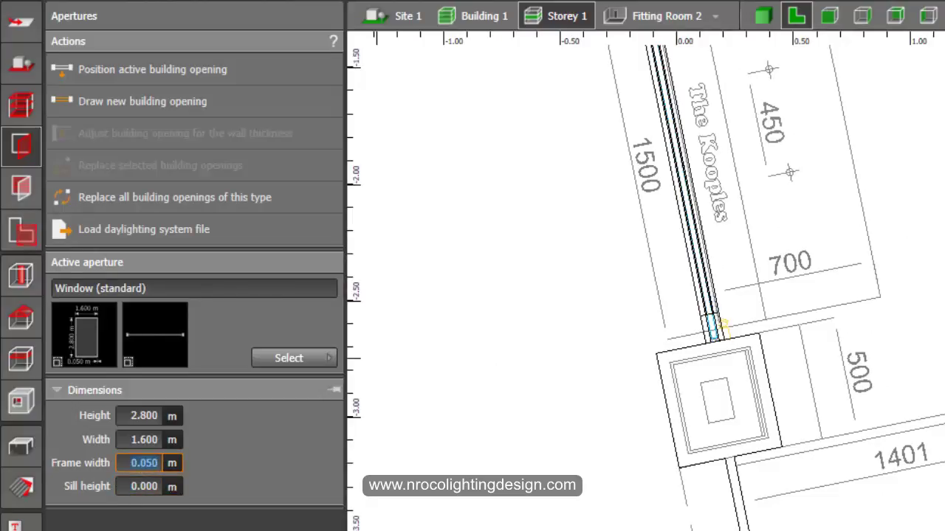
Set the frame width of the already placed display window to 0.050 m.
scroll(673, 331, "up", 4)
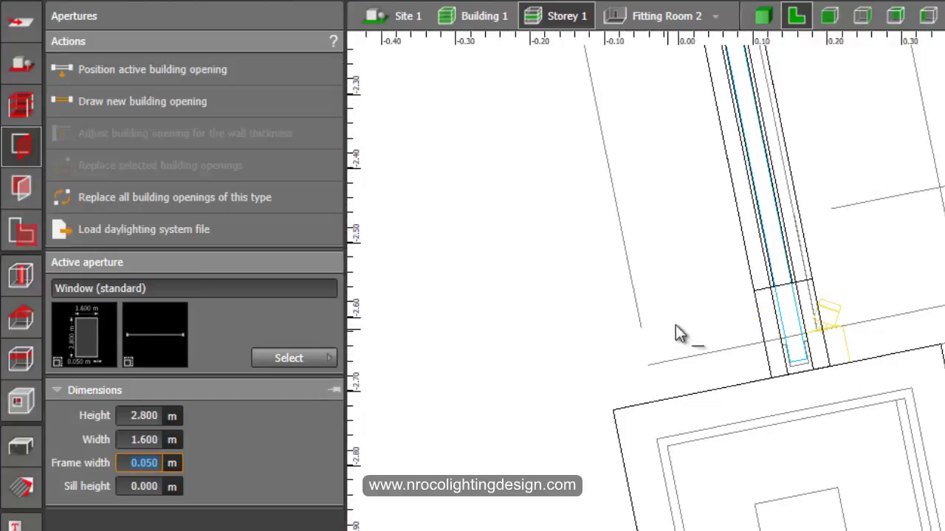
scroll(737, 294, "down", 6)
left_click(763, 16)
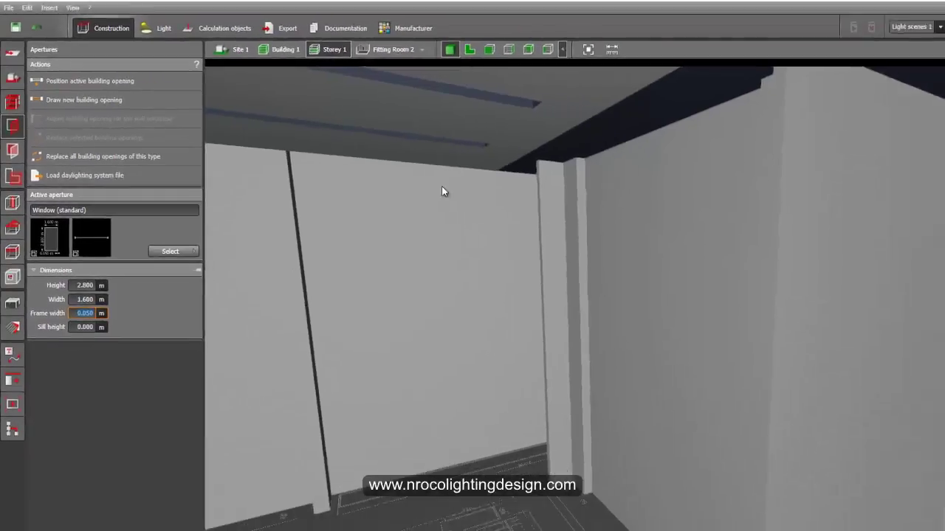
scroll(323, 307, "down", 5)
left_click(522, 58)
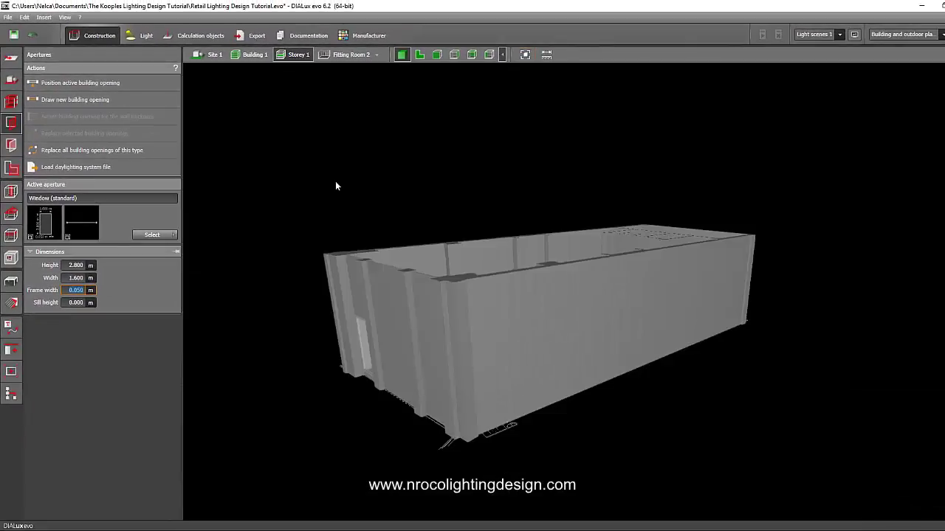
left_click(335, 182)
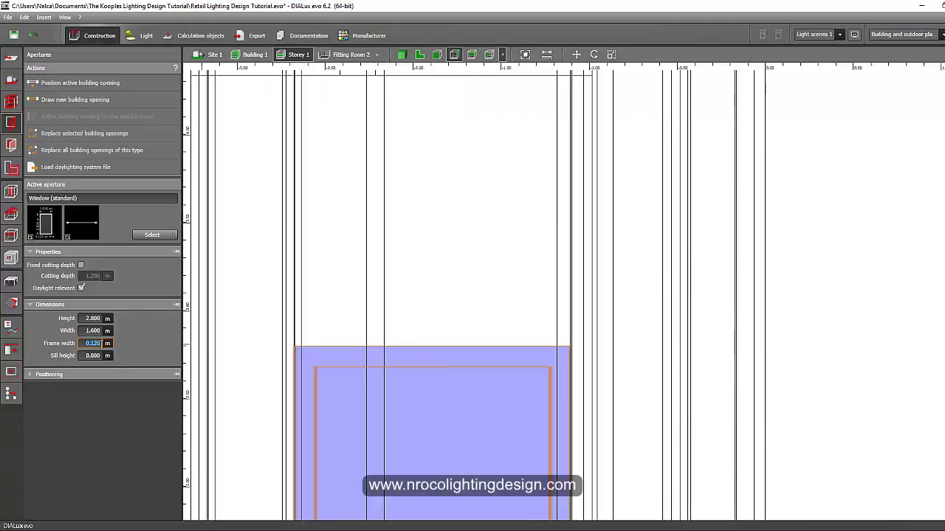
type("0.05")
key("Return")
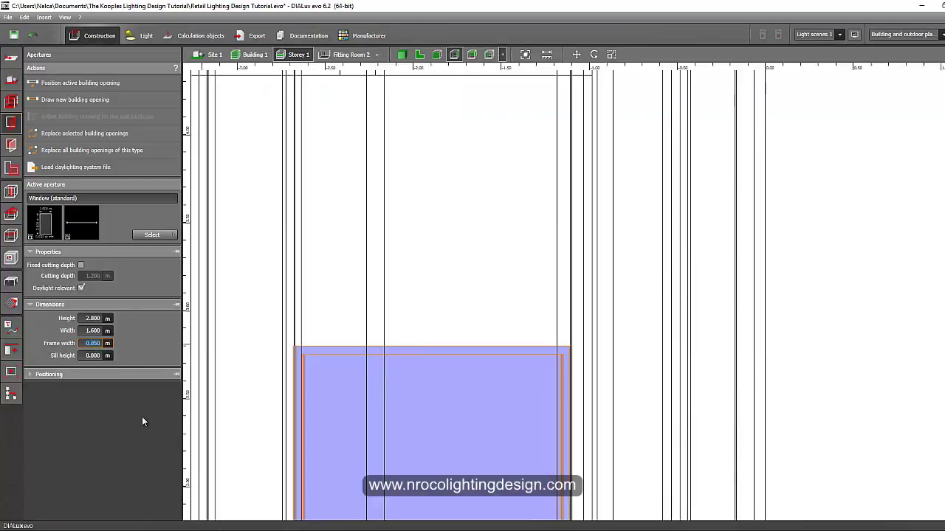
Measure the thickness of the window's top frame member and inspect the placed window in the 3D view.
left_click(546, 56)
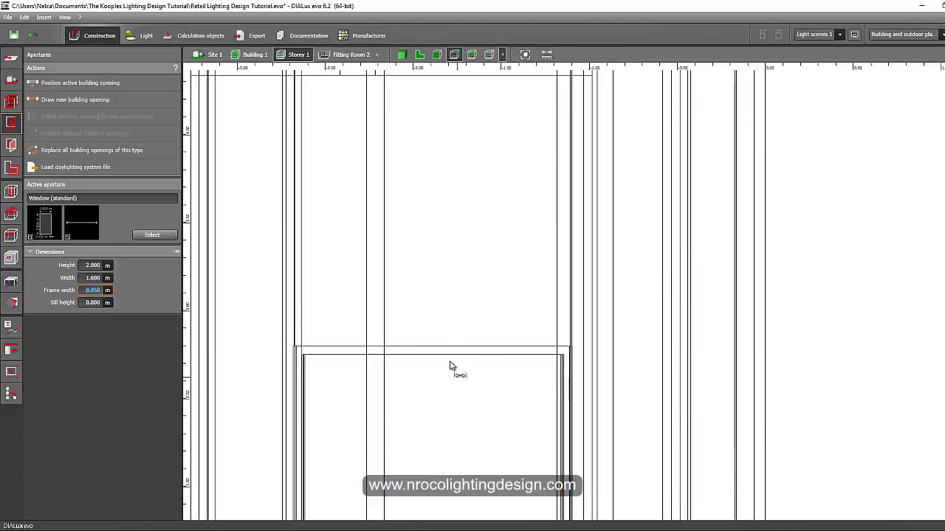
left_click(450, 355)
scroll(450, 348, "down", 6)
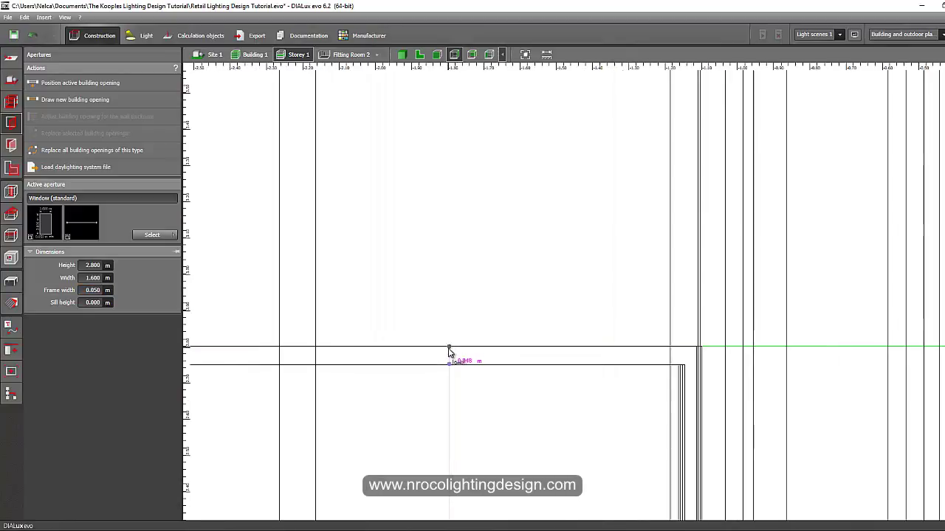
left_click(410, 419)
left_click(410, 155)
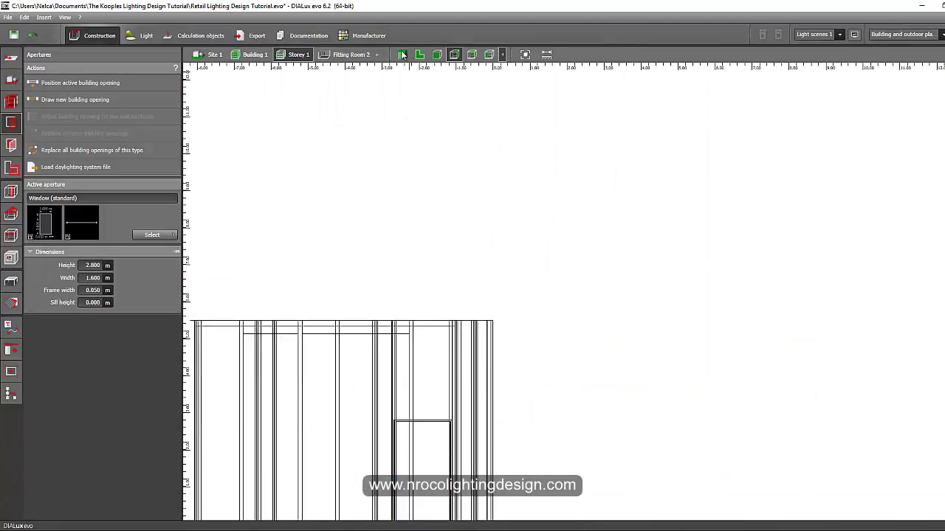
left_click(402, 55)
scroll(390, 127, "down", 4)
right_click_drag(344, 249, 343, 264)
scroll(357, 306, "up", 5)
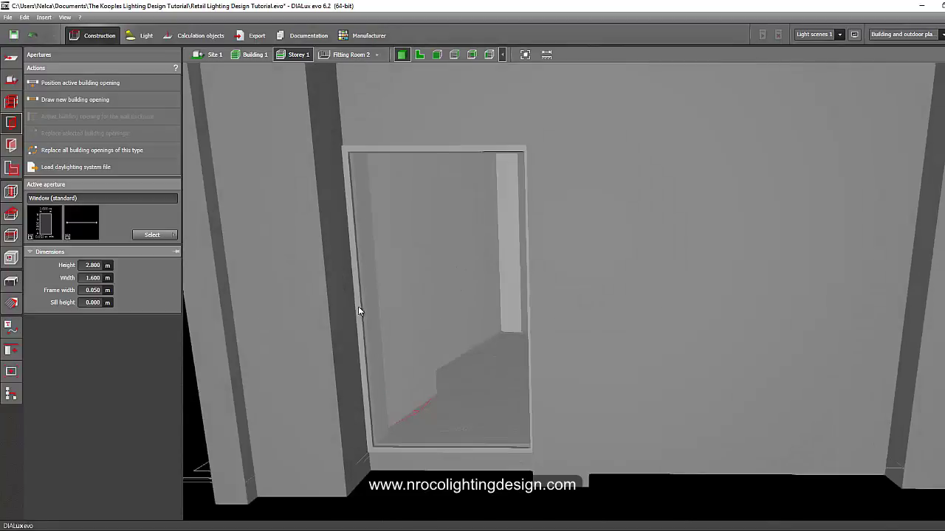
right_click_drag(358, 306, 392, 314)
Draw a rectangular floor element about 30.3 m by 16.4 m on the site, enclosing the whole store plan.
left_click(209, 55)
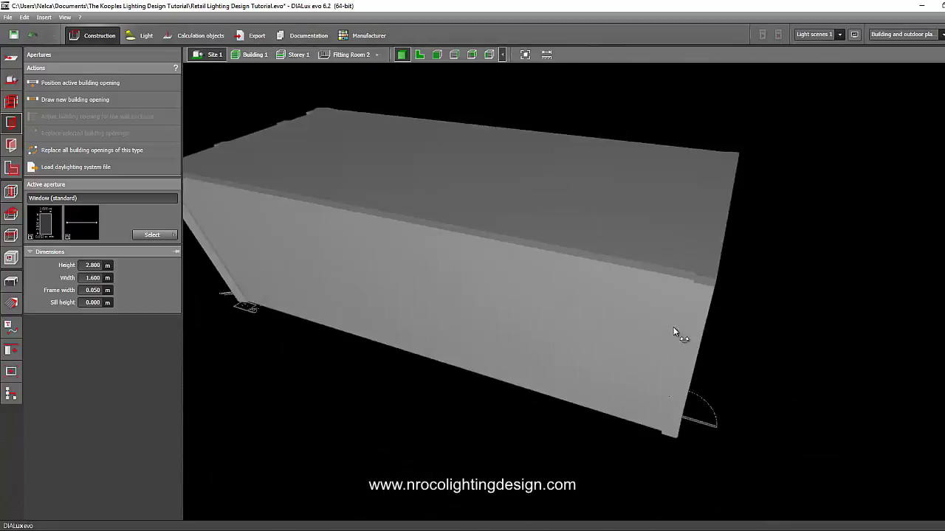
right_click_drag(677, 333, 469, 335)
left_click_drag(470, 337, 450, 287)
left_click(420, 55)
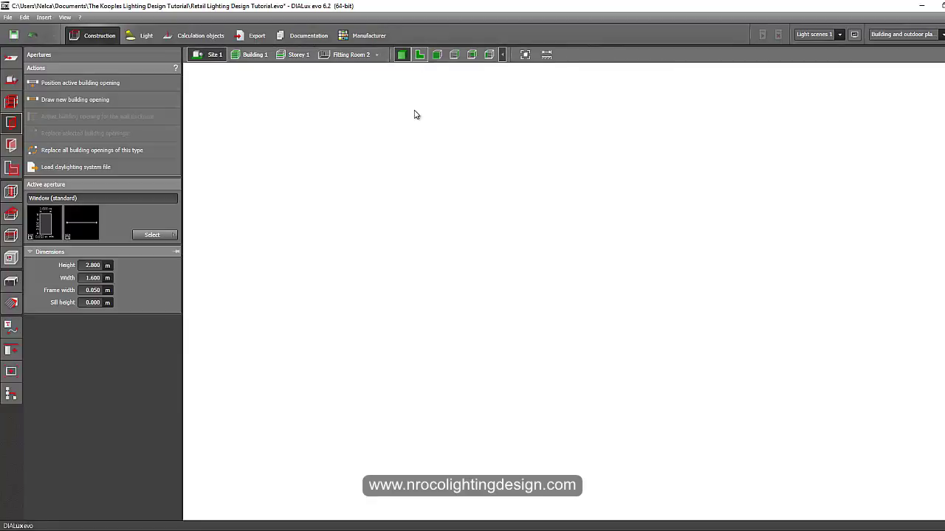
scroll(396, 310, "down", 1)
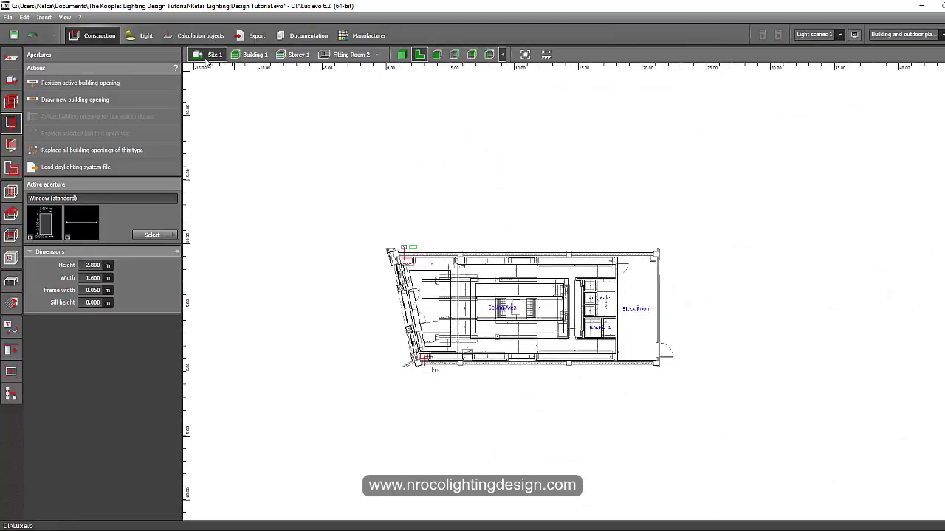
left_click(11, 57)
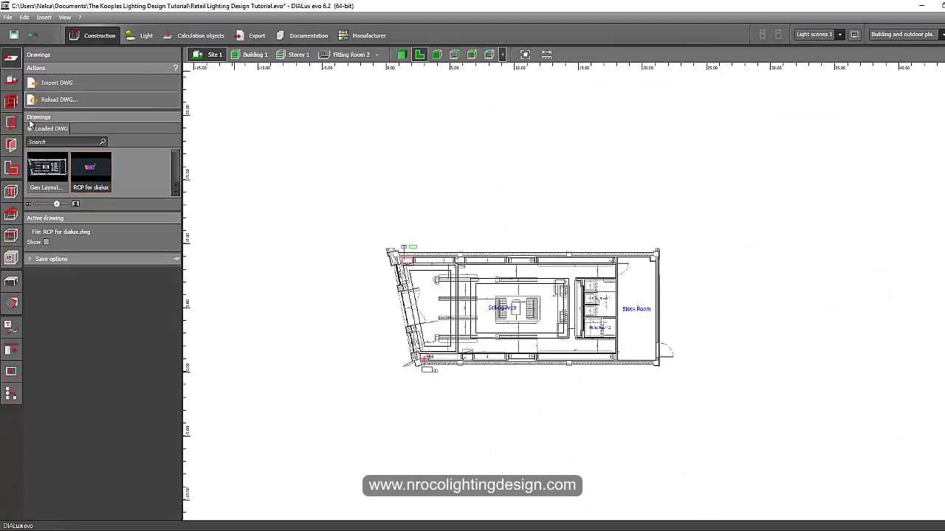
left_click(11, 79)
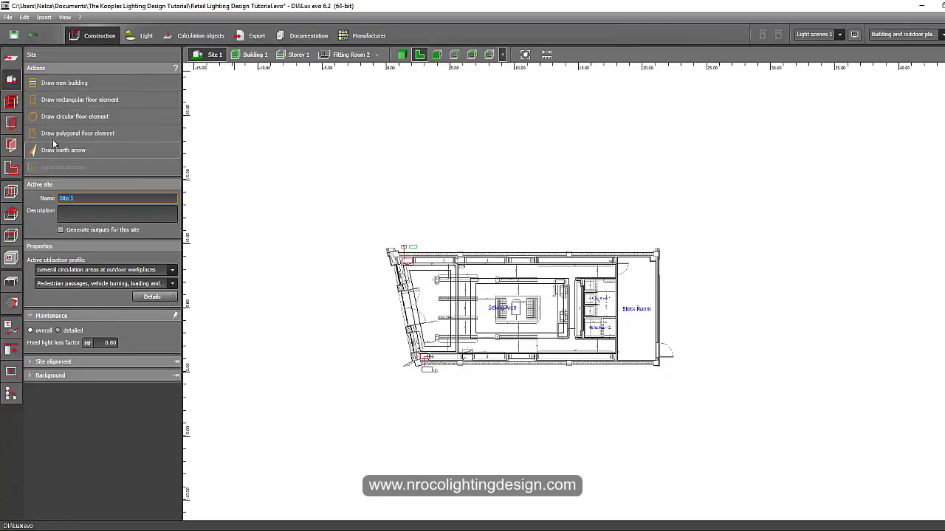
left_click(56, 103)
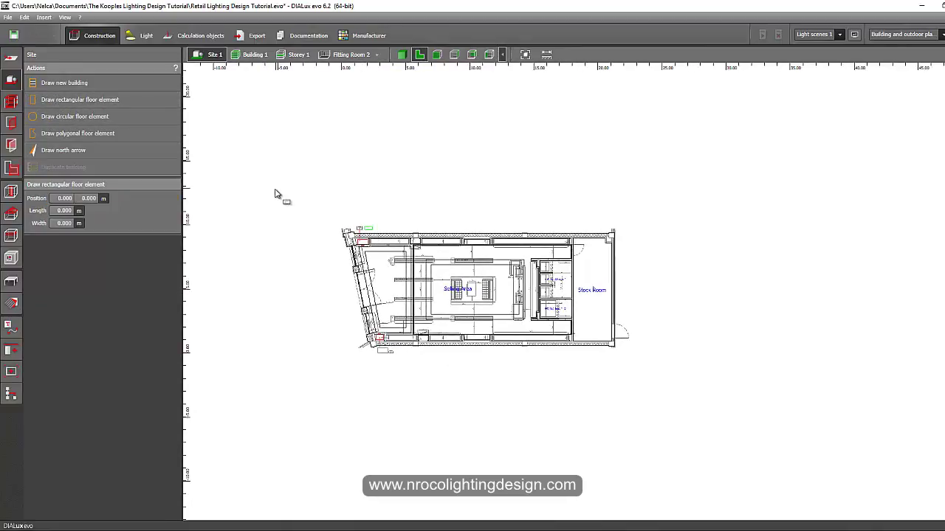
left_click(663, 190)
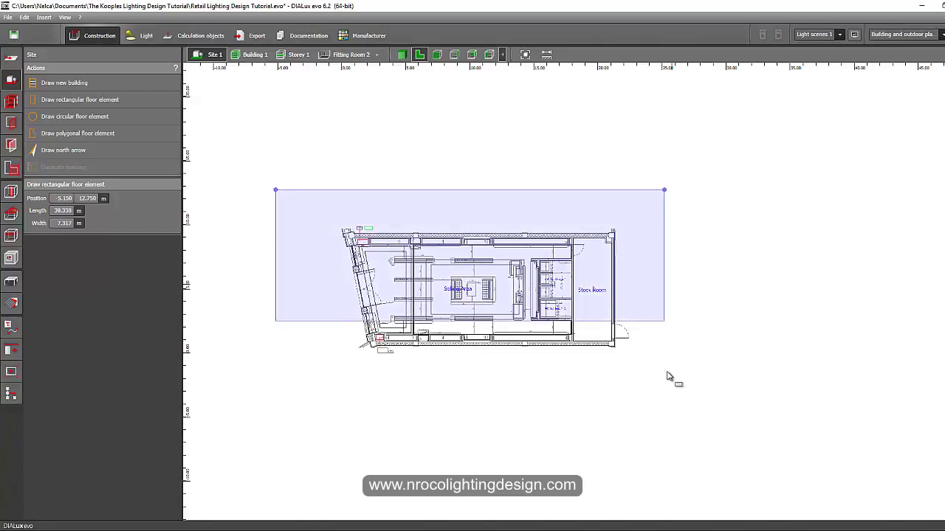
left_click(663, 400)
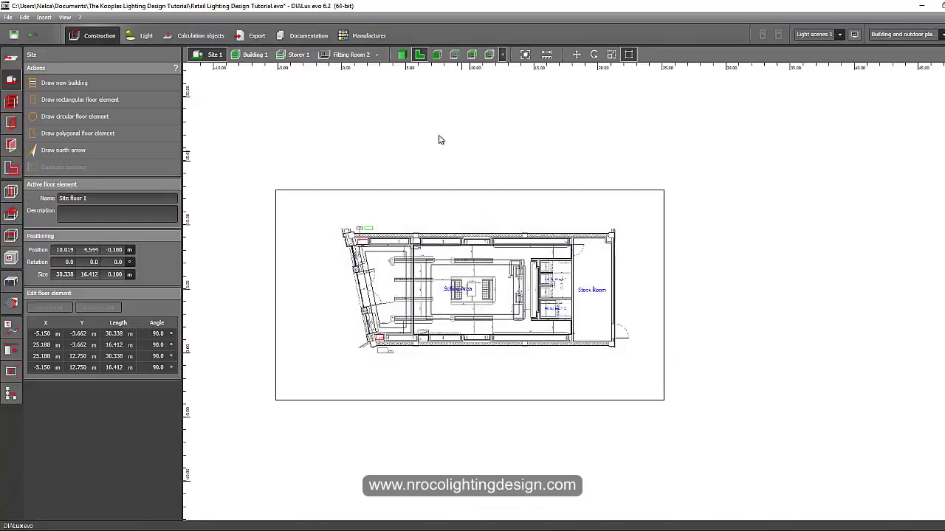
left_click(438, 140)
left_click(401, 55)
right_click_drag(396, 277, 500, 313)
scroll(556, 304, "up", 4)
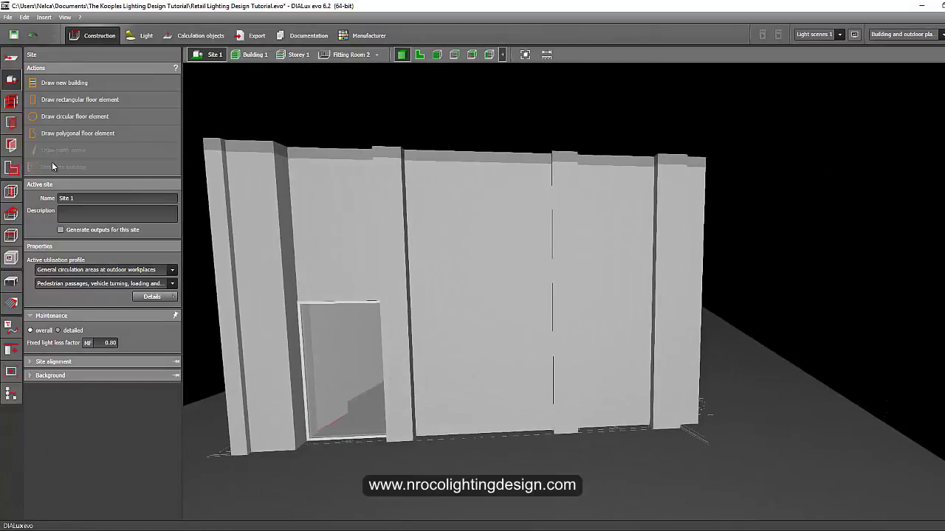
Draw a new window opening along the lower display window between its two columns on the plan, and save the project.
left_click(11, 124)
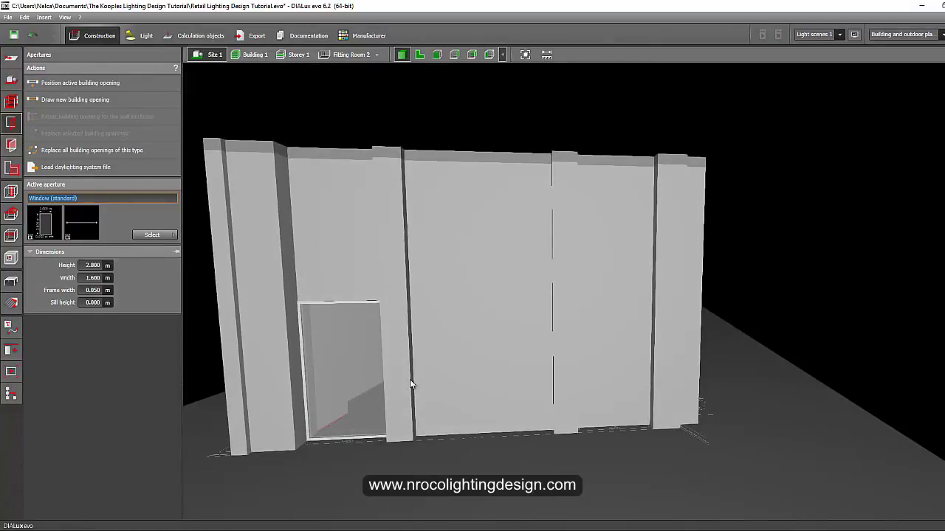
left_click(419, 55)
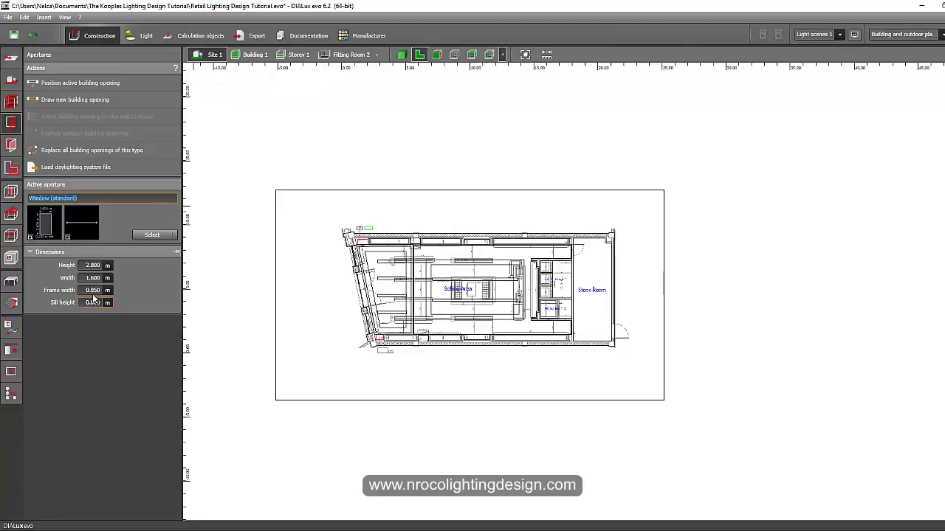
scroll(329, 281, "up", 3)
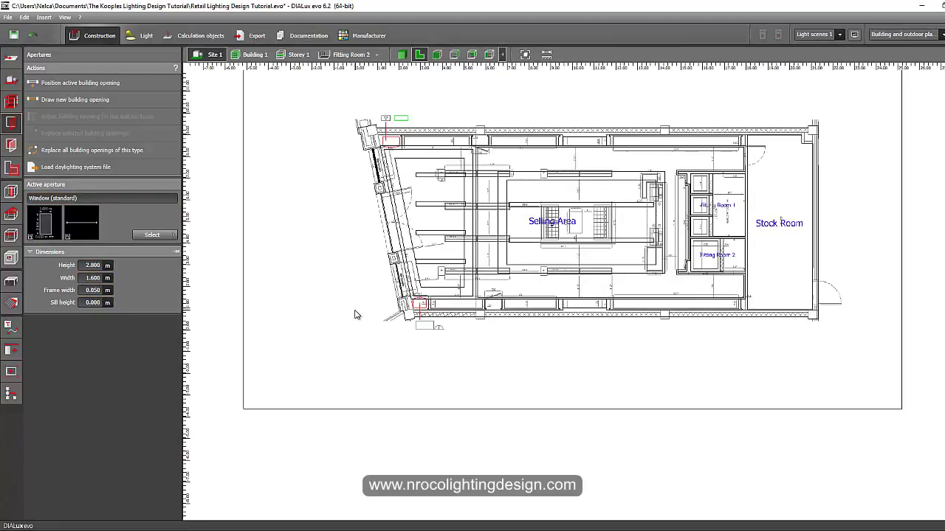
scroll(354, 315, "up", 5)
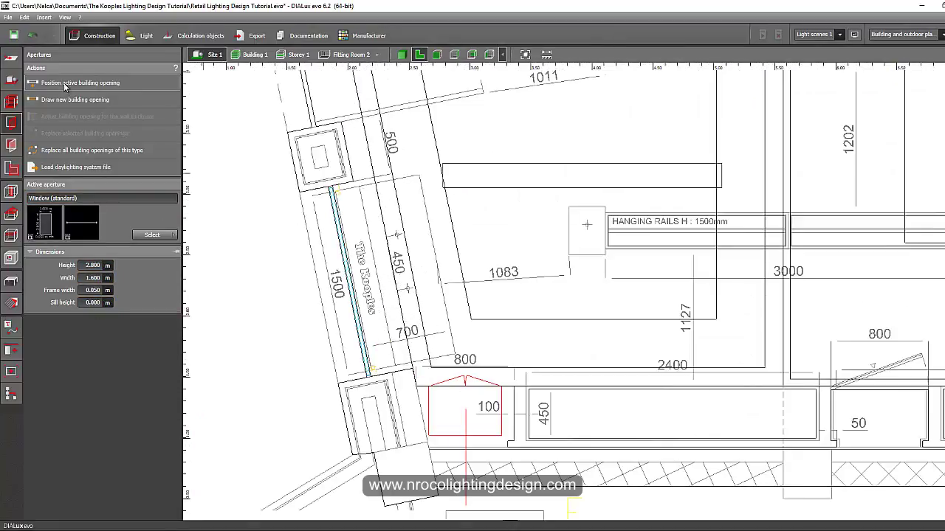
left_click(64, 83)
left_click(60, 103)
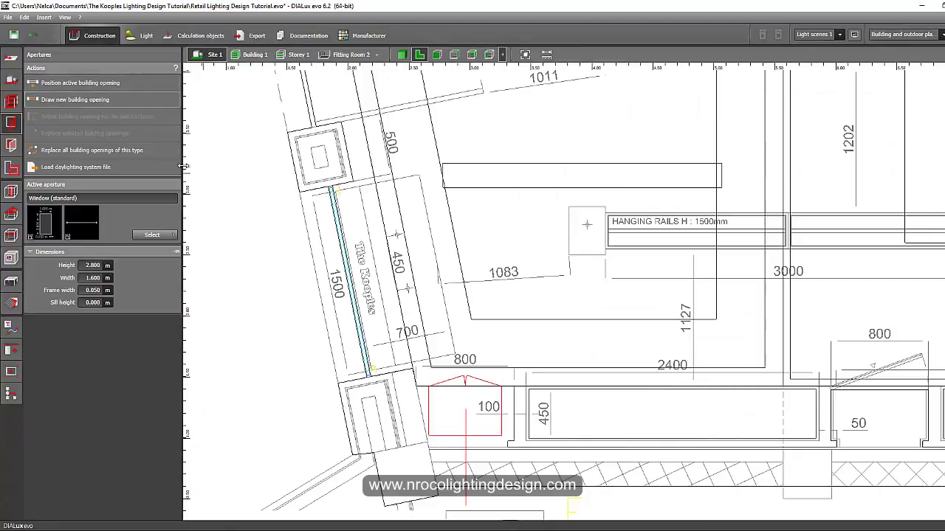
scroll(333, 120, "up", 4)
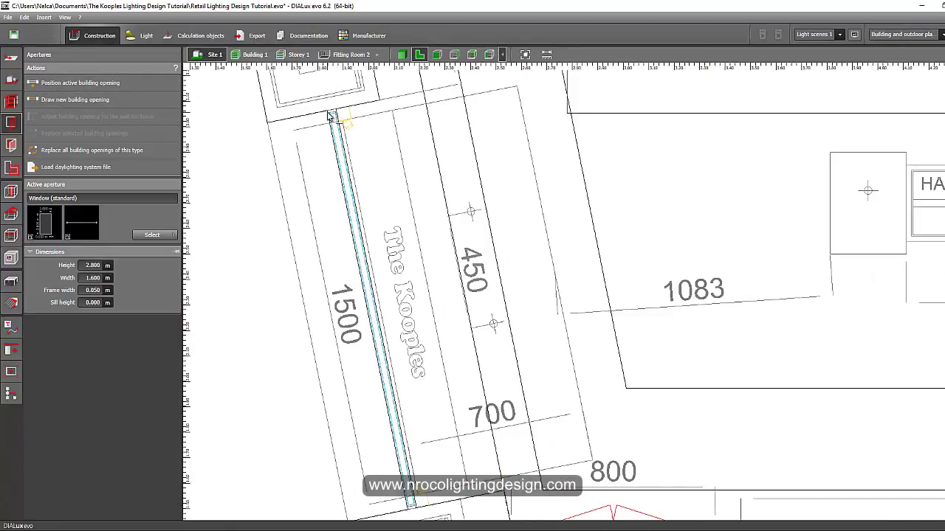
middle_click_drag(411, 507, 410, 362)
scroll(407, 363, "up", 2)
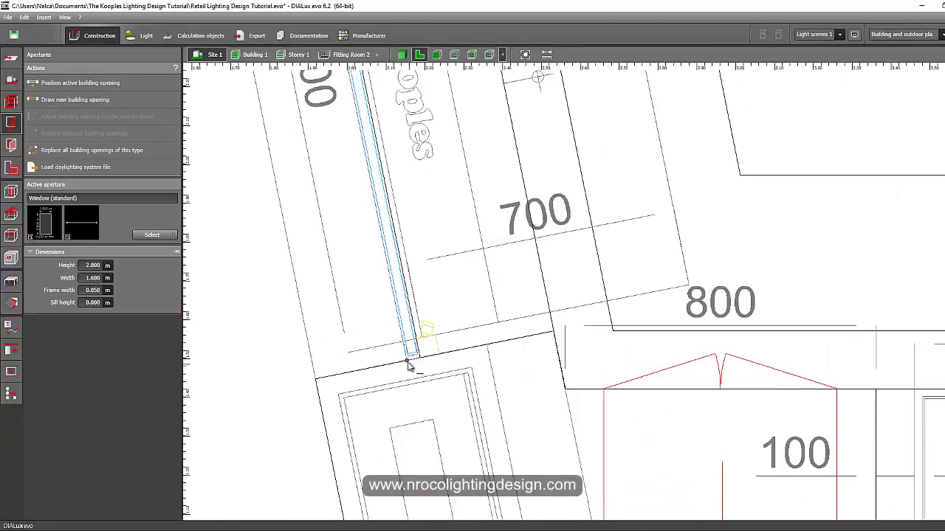
left_click(408, 361)
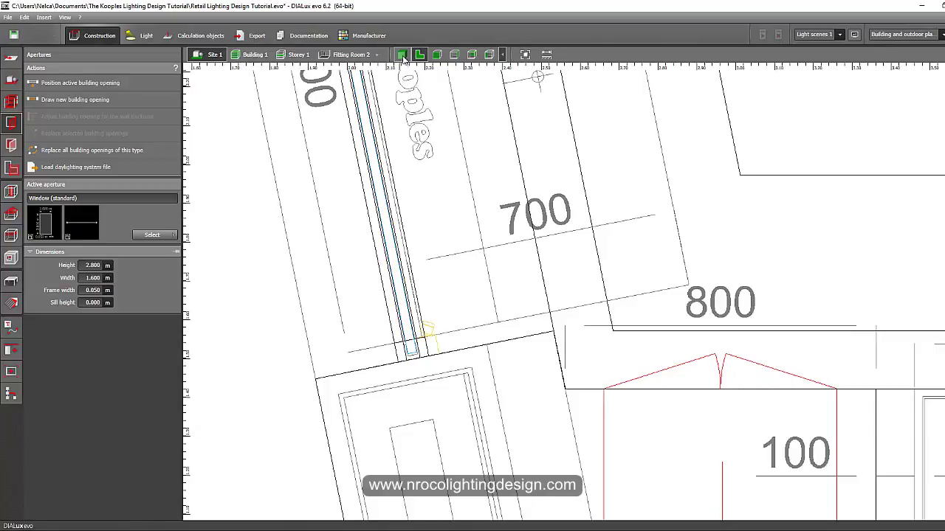
left_click(402, 55)
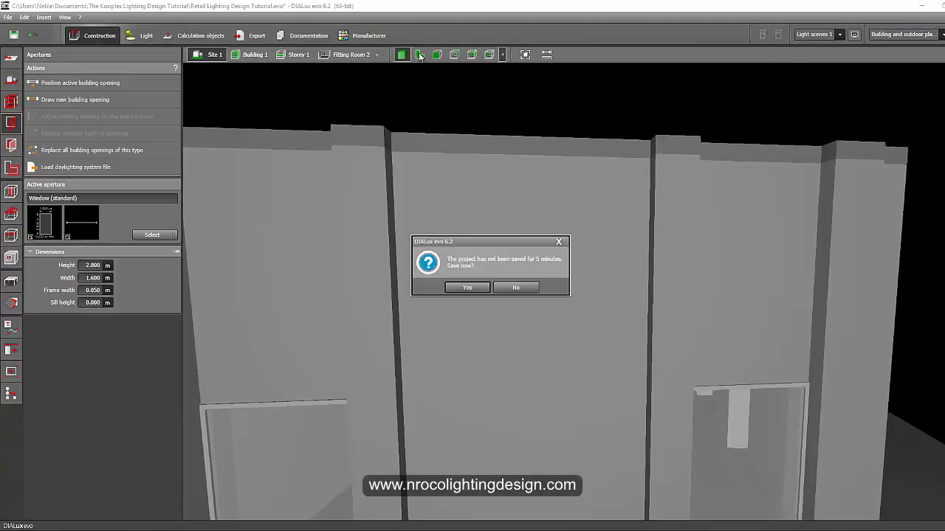
left_click(471, 289)
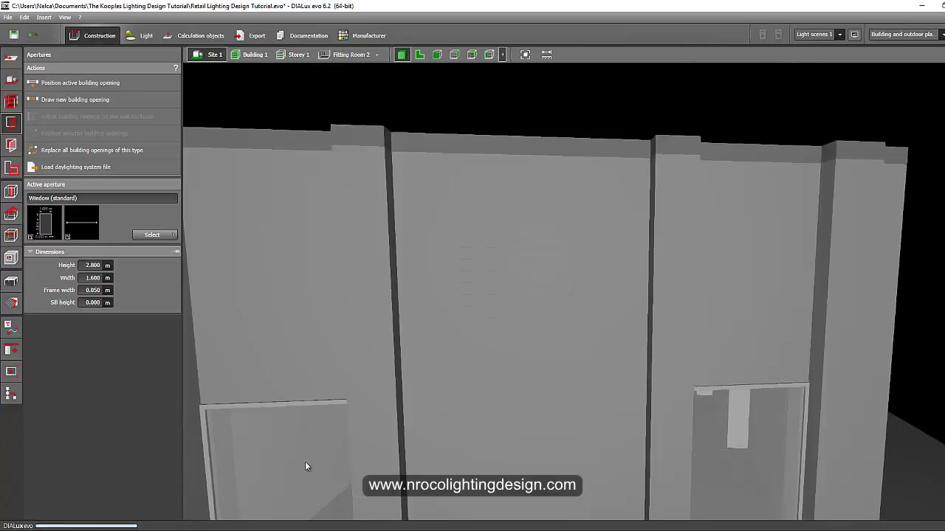
Switch to AutoCAD and examine the entrance door dimensions in the shopfront elevation.
left_click(265, 530)
scroll(316, 325, "down", 2)
scroll(530, 340, "up", 14)
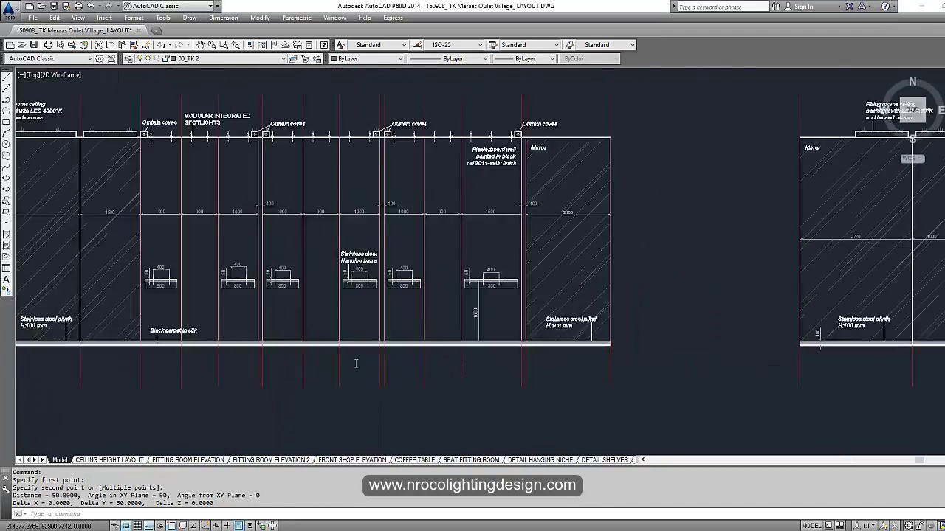
scroll(384, 358, "up", 2)
middle_click_drag(157, 396, 606, 358)
scroll(509, 363, "down", 2)
middle_click_drag(316, 362, 485, 274)
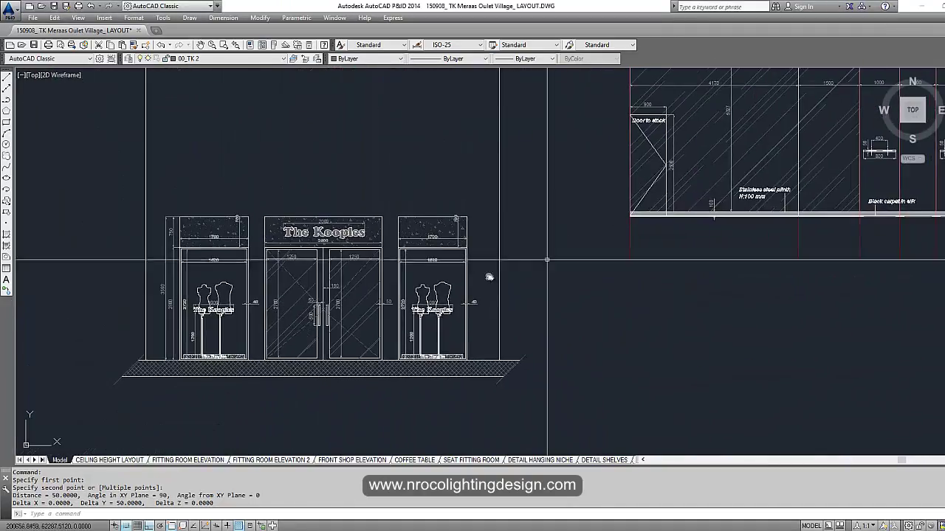
scroll(327, 317, "up", 3)
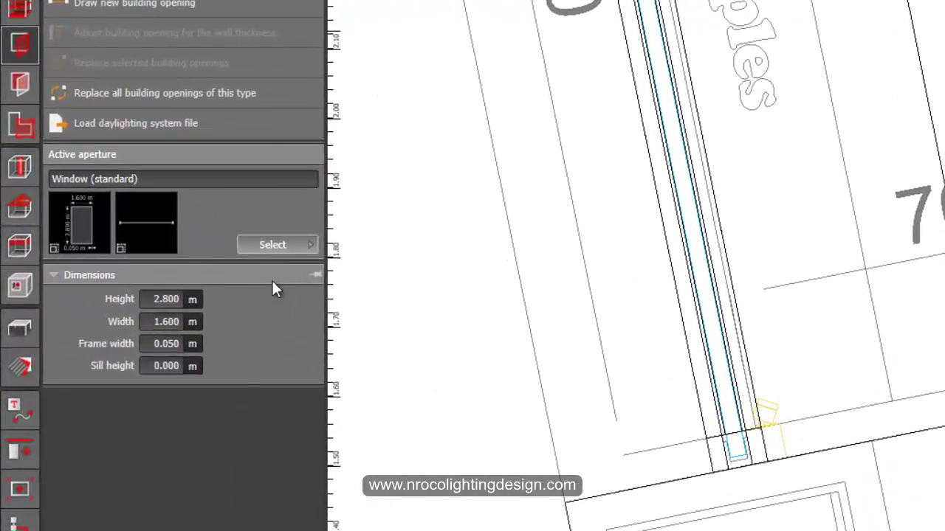
Switch to DIALux evo, choose Square window with mullion as the active aperture and set its height to 2.800 m.
left_click(272, 246)
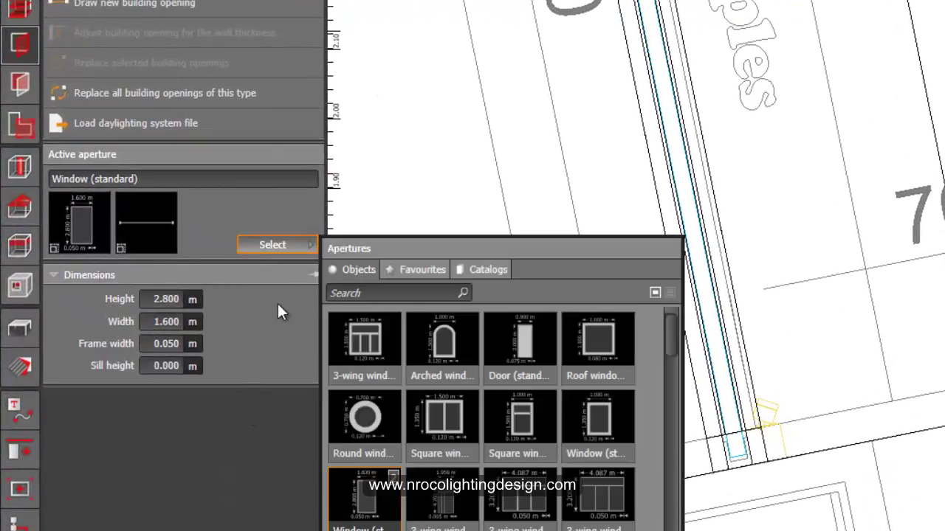
left_click(446, 406)
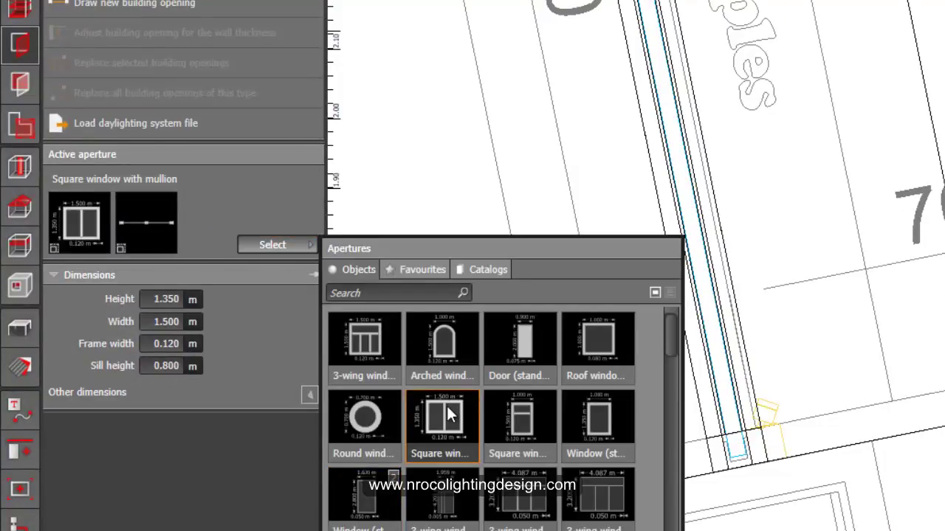
left_click(168, 301)
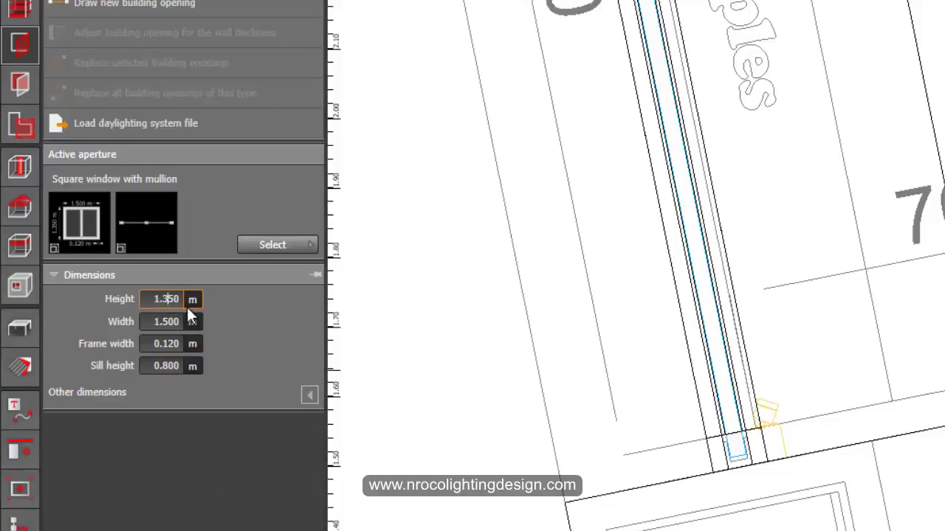
type("2.8")
key("Return")
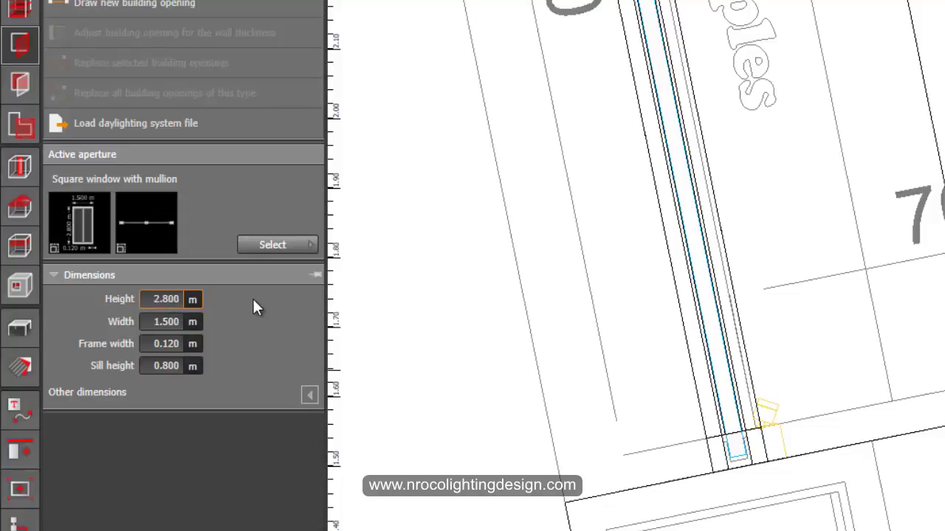
Set the active window aperture's frame width to 0.050 m and its sill height to 0.000 m.
key("Tab")
key("Tab")
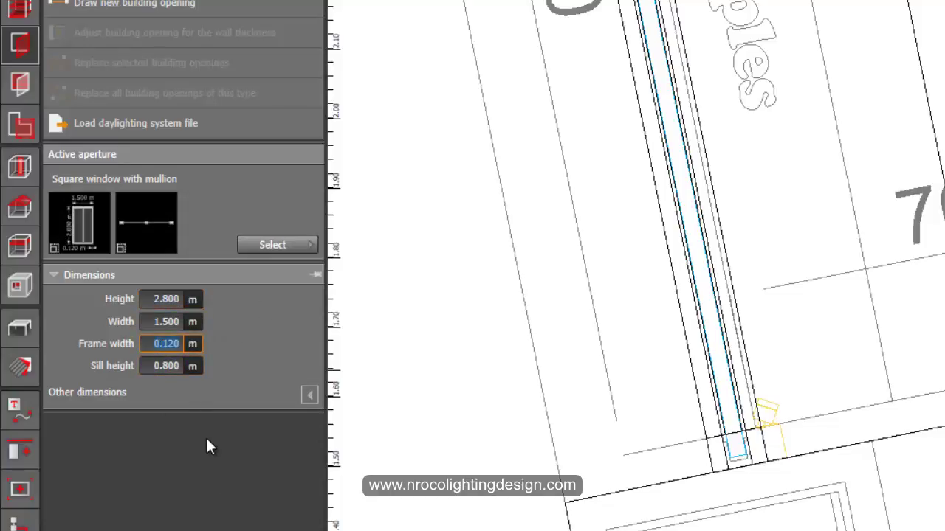
type("0.05")
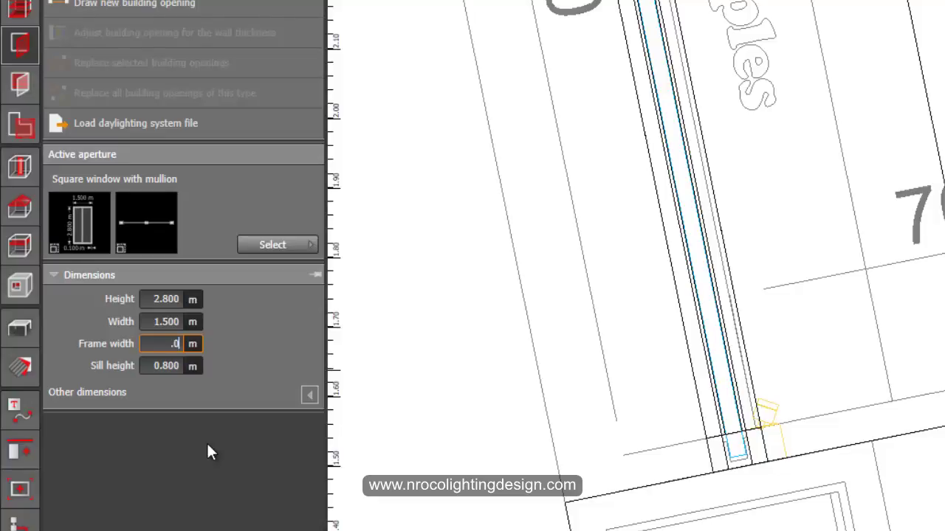
key("Return")
left_click(174, 366)
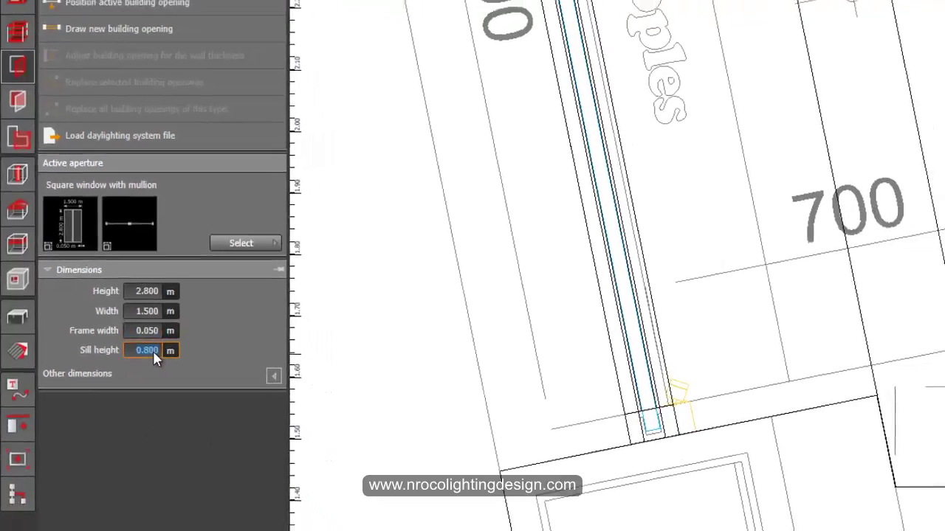
type("0")
key("Return")
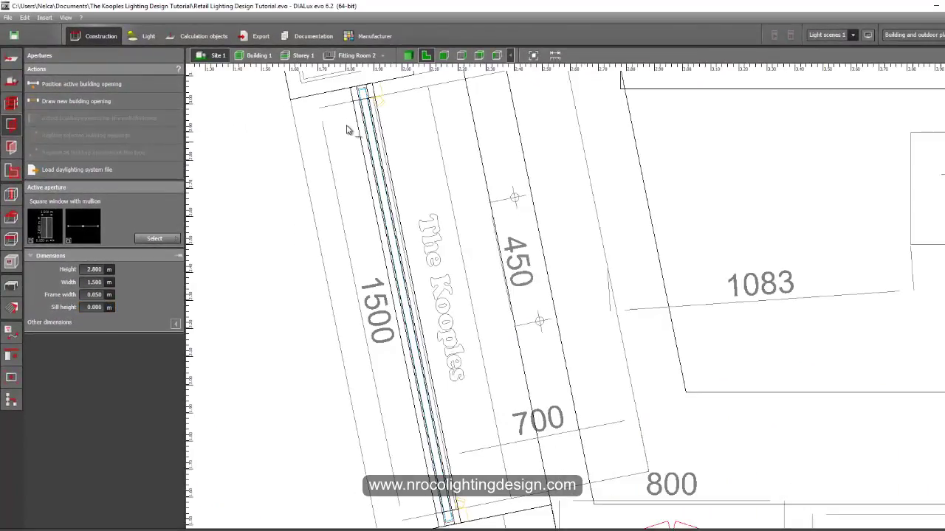
Draw a mullioned window opening about 2.8 m wide across the entrance between the two middle columns on the plan.
scroll(358, 101, "down", 8)
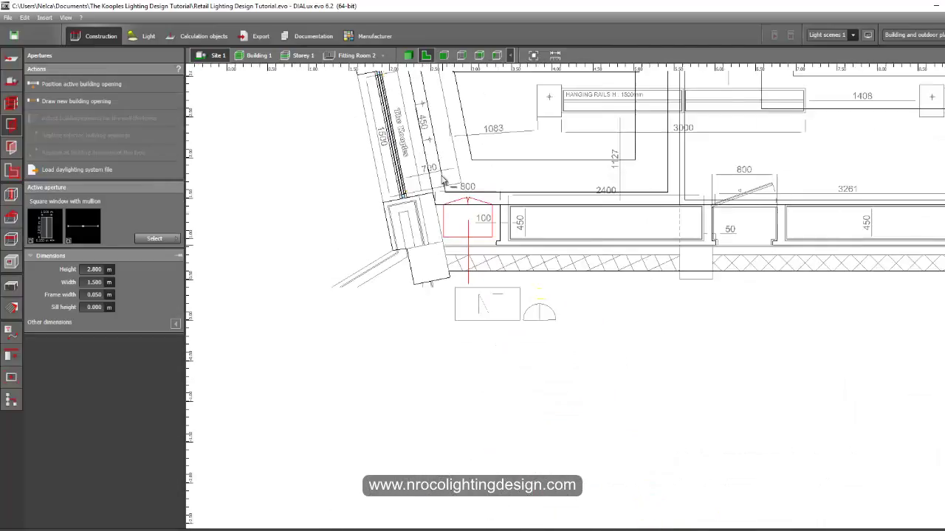
scroll(368, 111, "up", 10)
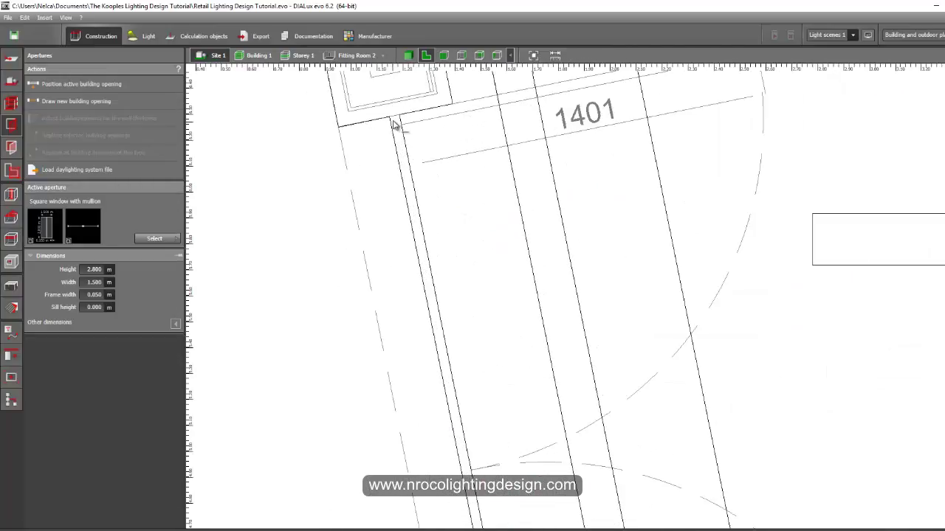
scroll(411, 226, "down", 3)
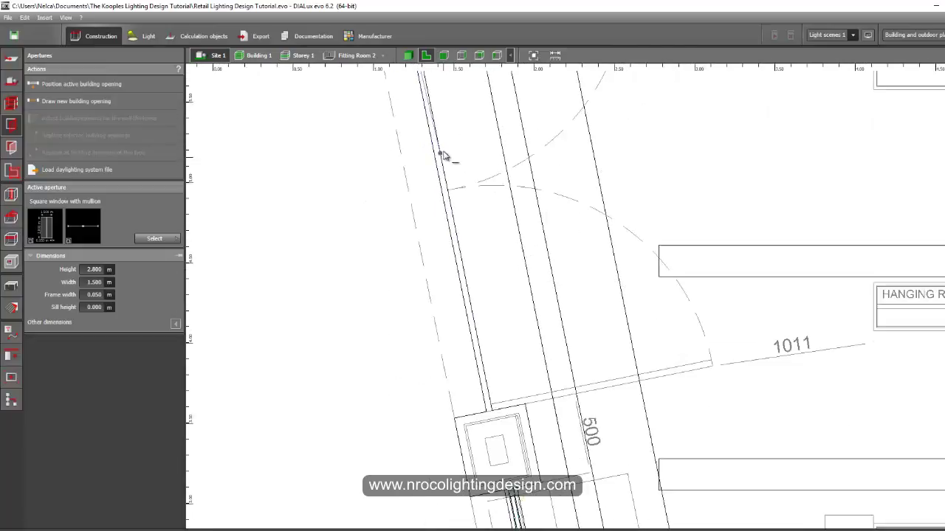
left_click(485, 413)
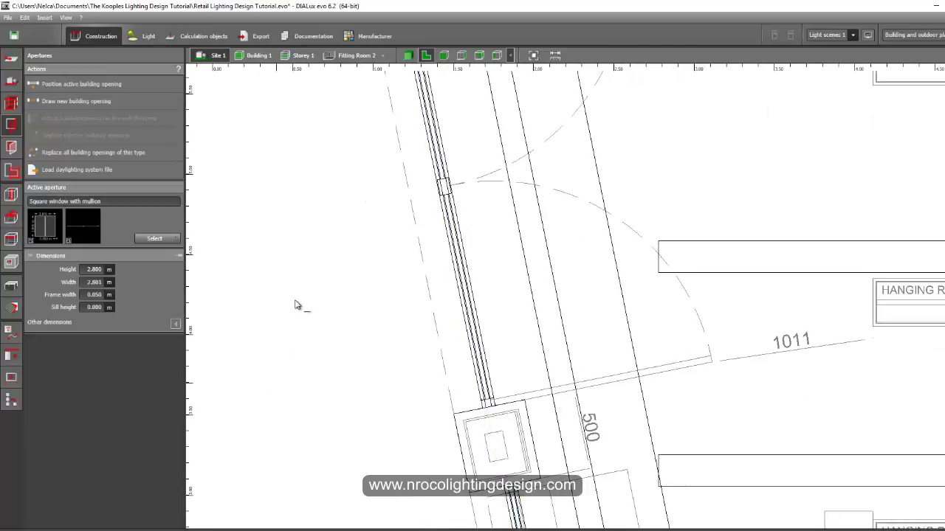
Examine the entrance opening and the two side display windows from outside the store in the 3D view.
left_click(408, 55)
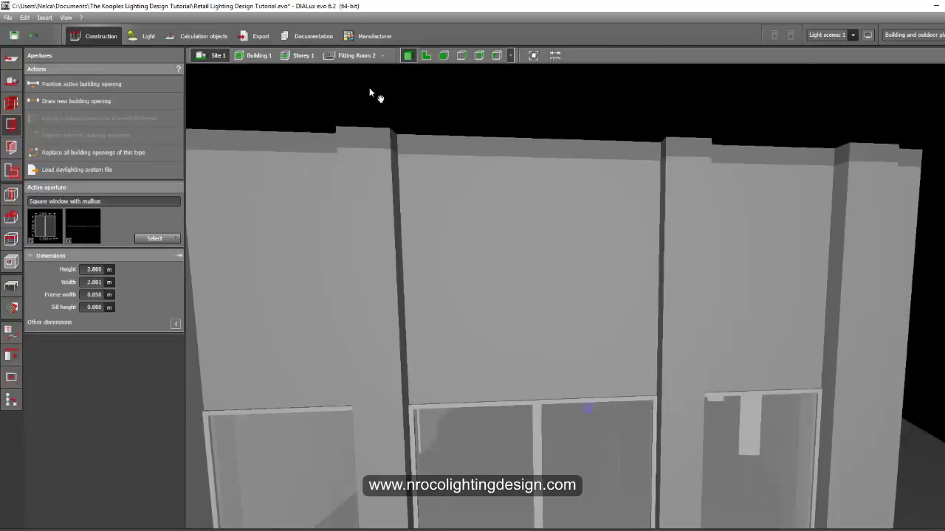
middle_click_drag(369, 88, 386, 194)
right_click_drag(467, 343, 438, 351)
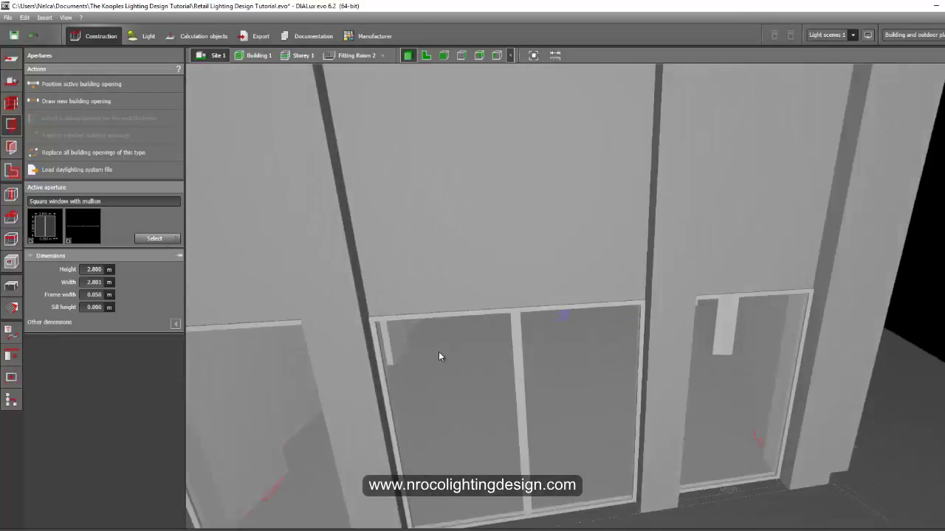
scroll(438, 351, "down", 5)
right_click_drag(422, 399, 422, 400)
left_click_drag(422, 402, 410, 295)
scroll(420, 307, "up", 5)
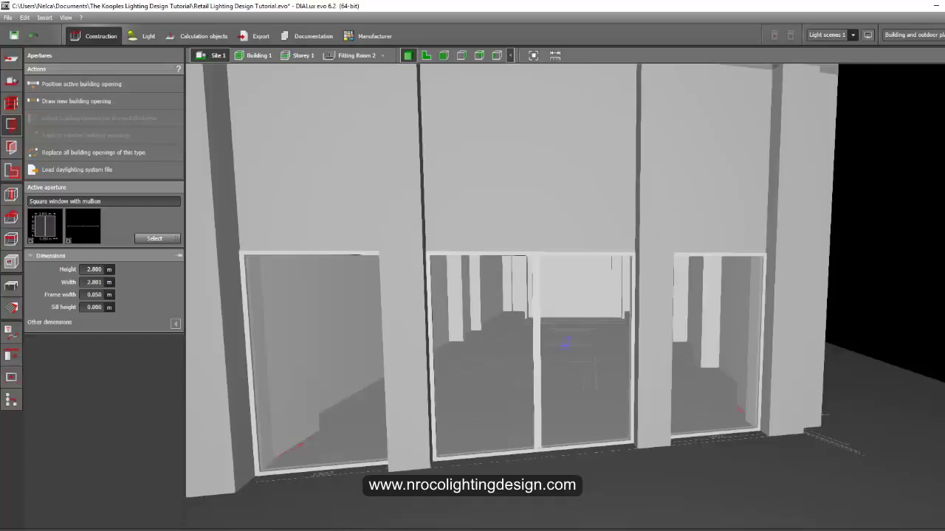
Switch to AutoCAD, look over the shopfront elevation and the entrance area of the floor plan, and return to DIALux evo.
left_click(292, 530)
left_click(269, 530)
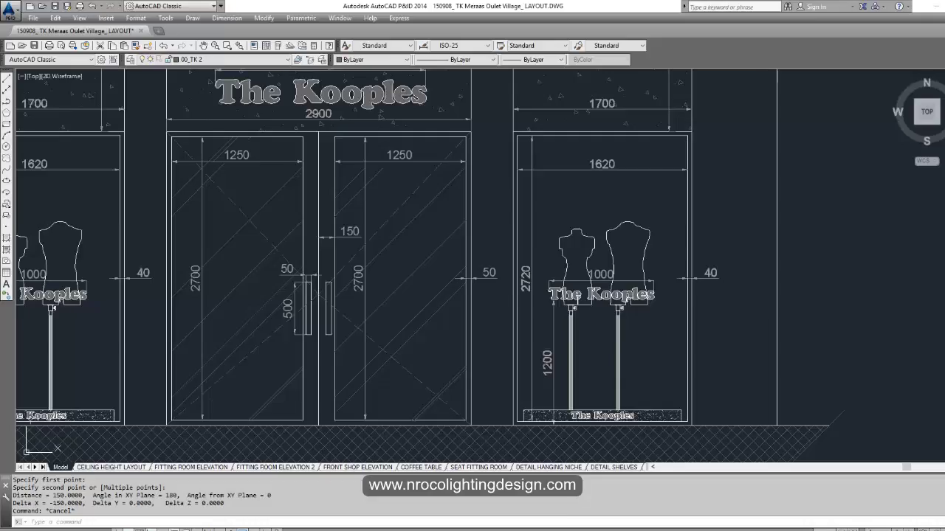
scroll(342, 318, "down", 14)
scroll(272, 245, "up", 15)
left_click(273, 354)
key("Escape")
key("Escape")
left_click(292, 530)
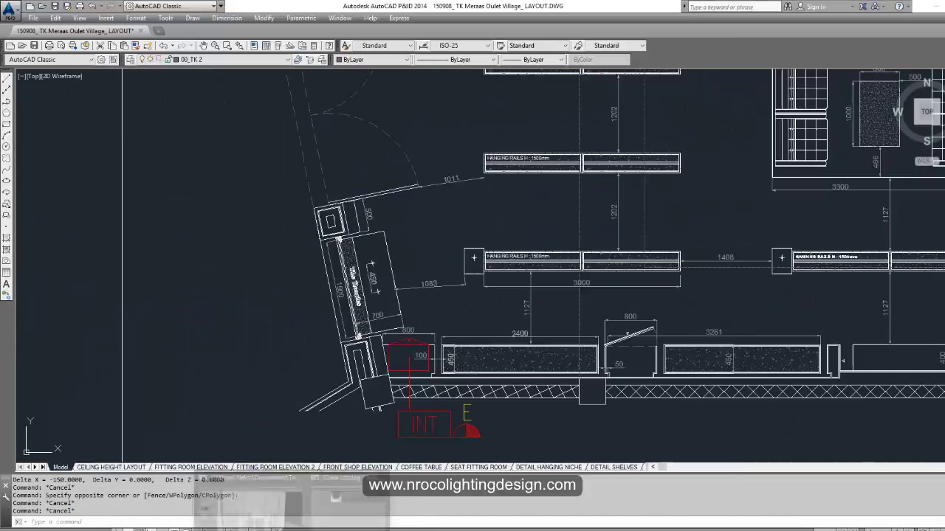
left_click(270, 524)
Show the shopfront columns and windows in plan view and open the furniture and objects tools.
scroll(359, 329, "down", 3)
left_click(425, 55)
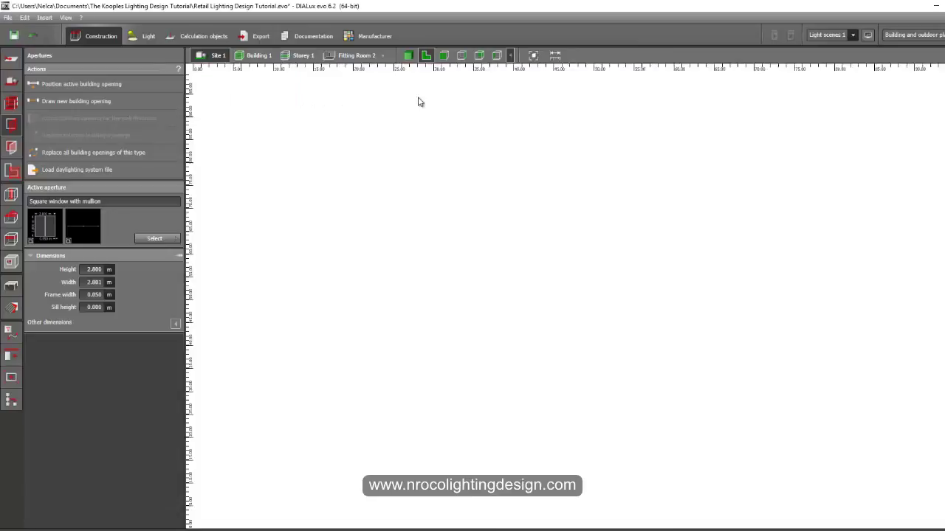
scroll(371, 304, "up", 5)
scroll(371, 304, "down", 3)
scroll(399, 386, "up", 5)
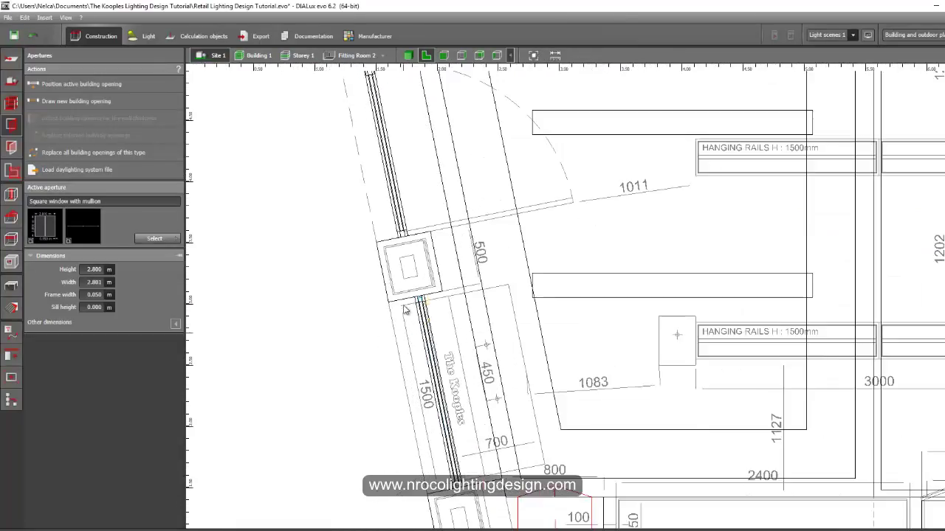
scroll(402, 376, "down", 5)
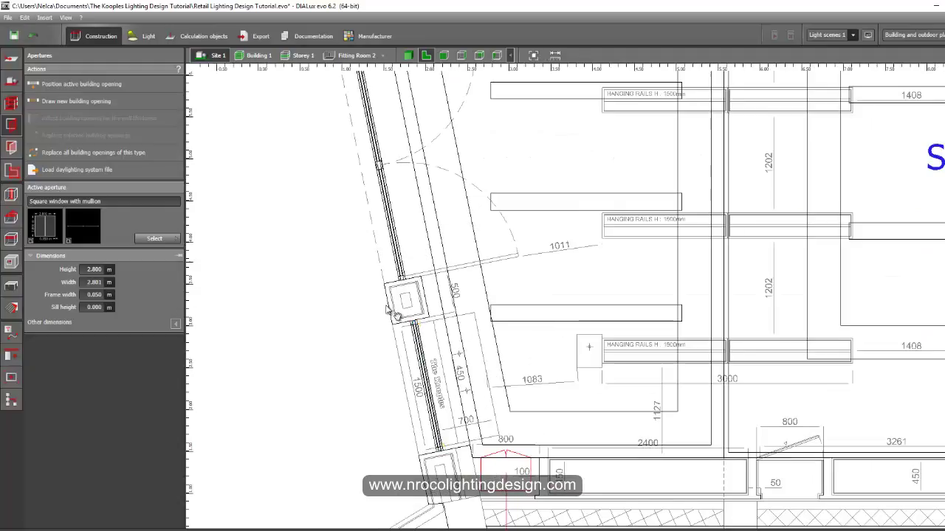
scroll(319, 247, "up", 3)
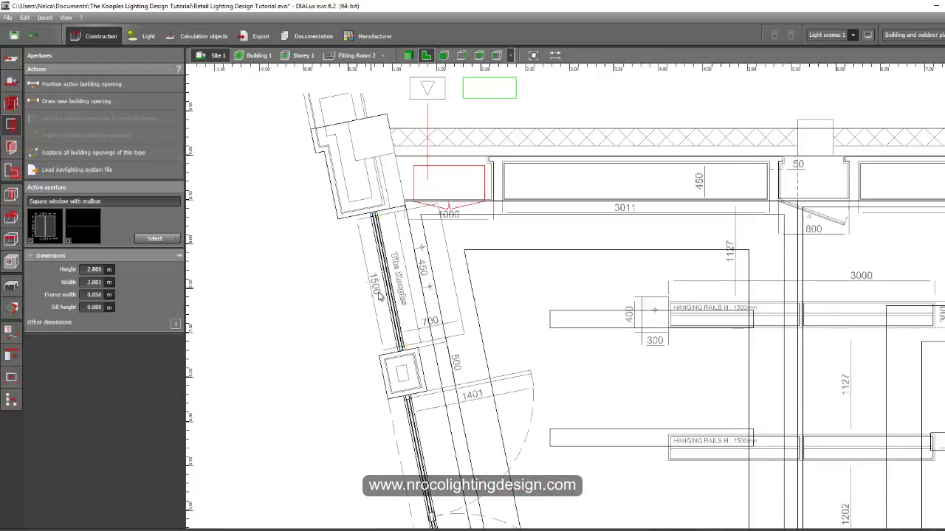
left_click(12, 289)
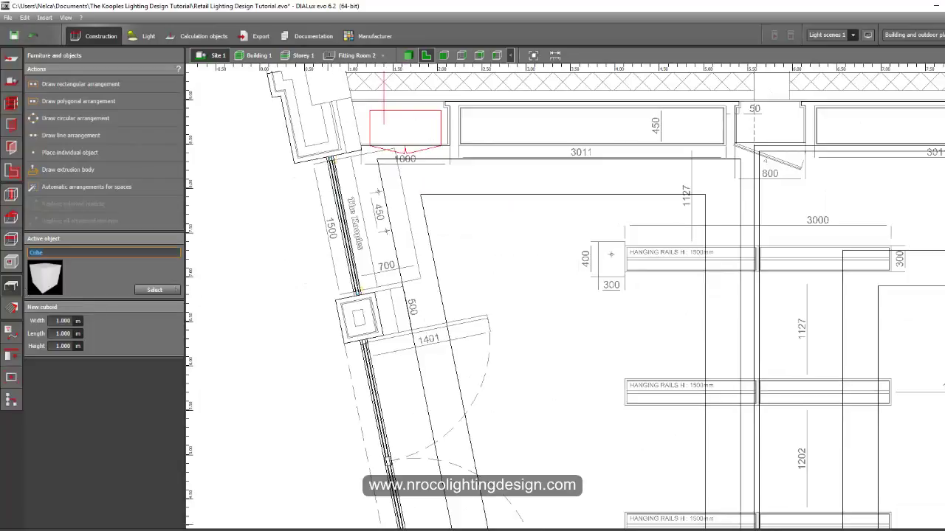
Switch to AutoCAD and locate the panels above the display windows and entrance doors in the shopfront elevation.
key("alt+Tab")
scroll(367, 359, "down", 9)
middle_click_drag(578, 350, 264, 197)
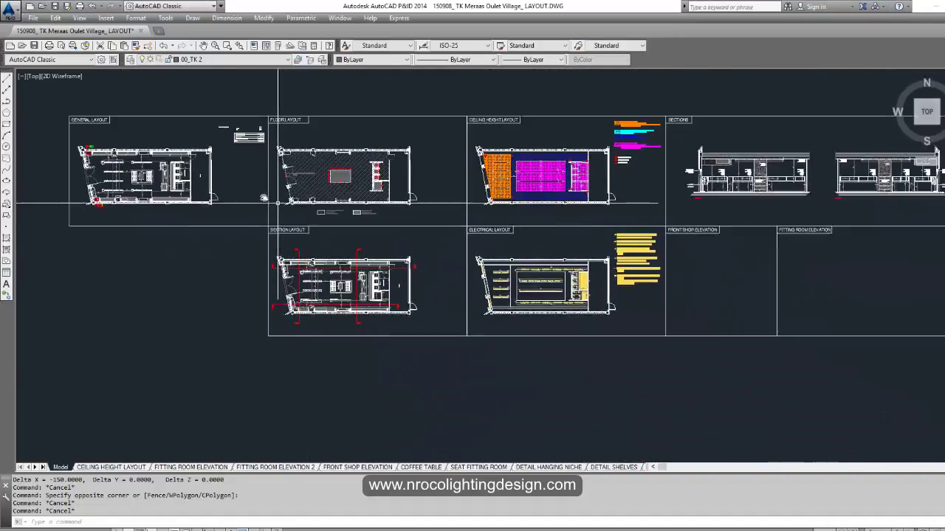
scroll(385, 262, "up", 4)
scroll(437, 316, "down", 4)
middle_click_drag(608, 299, 362, 300)
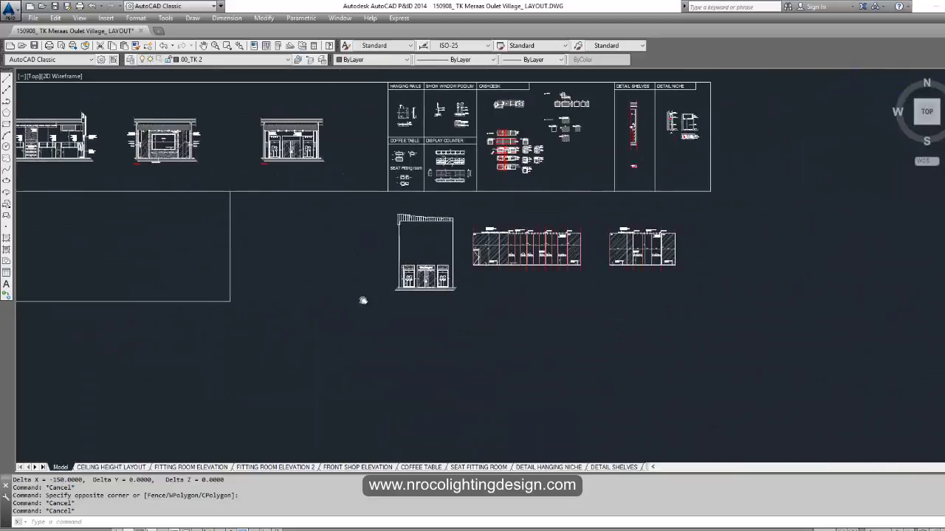
scroll(410, 280, "up", 10)
middle_click_drag(353, 115, 354, 231)
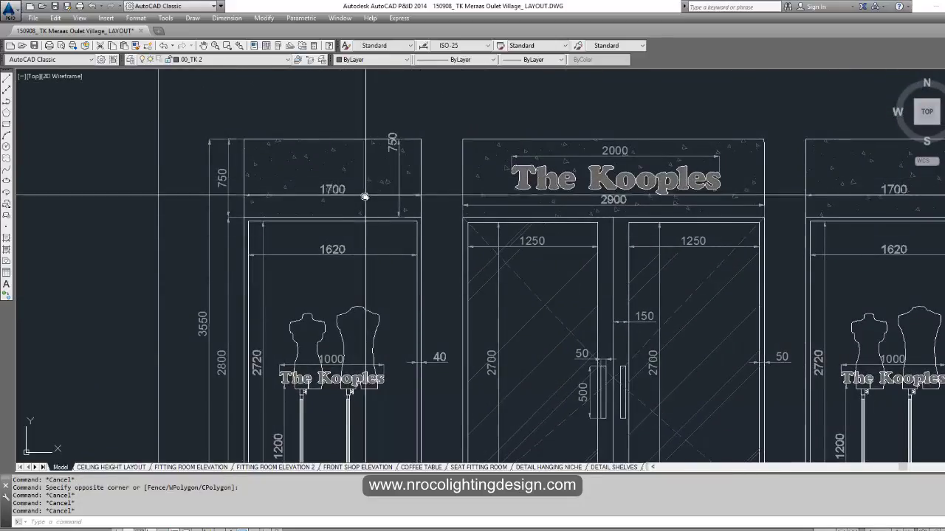
Measure the height of the fascia panel above the left display window in the shopfront elevation.
key("Escape")
key("Escape")
key("Escape")
type("di")
key("Return")
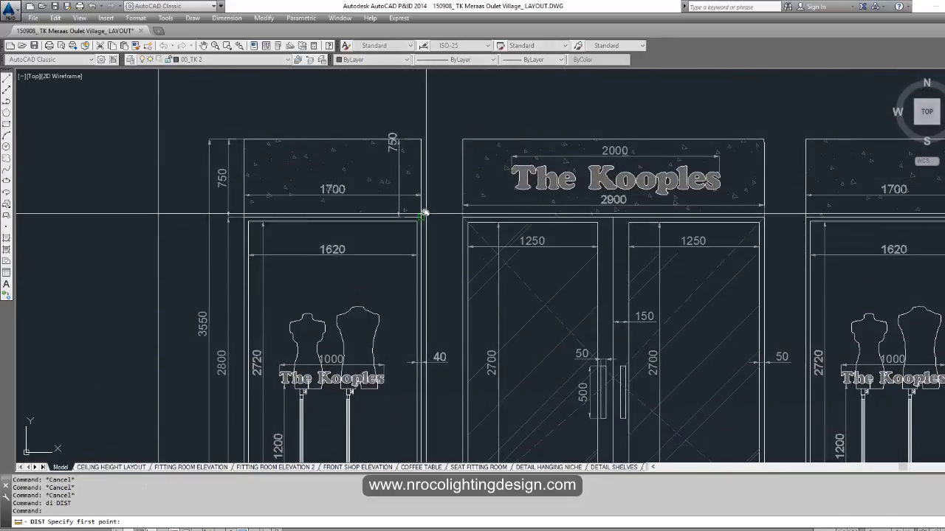
left_click(417, 139)
left_click(418, 139)
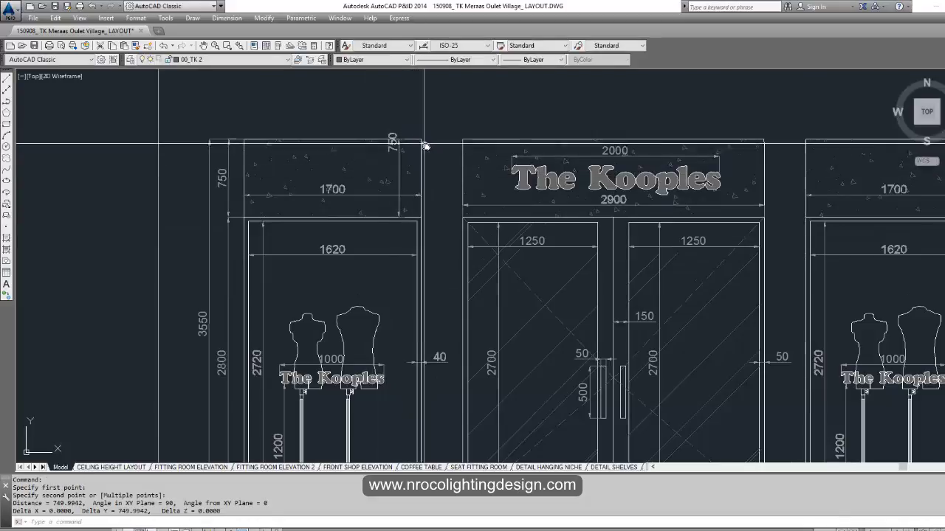
key("Return")
left_click(421, 217)
left_click(420, 139)
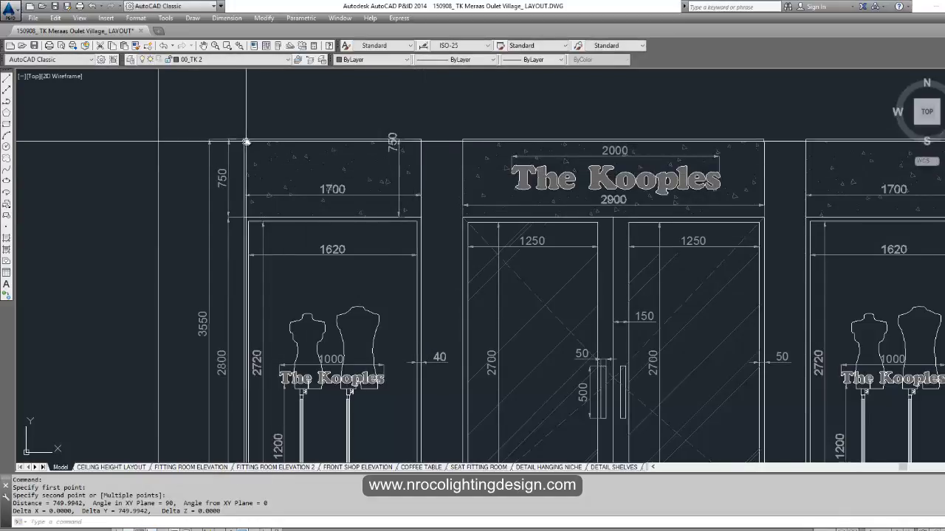
Measure the width of the fascia panel above the left display window and review the whole shopfront elevation.
key("Return")
left_click(244, 139)
left_click(420, 140)
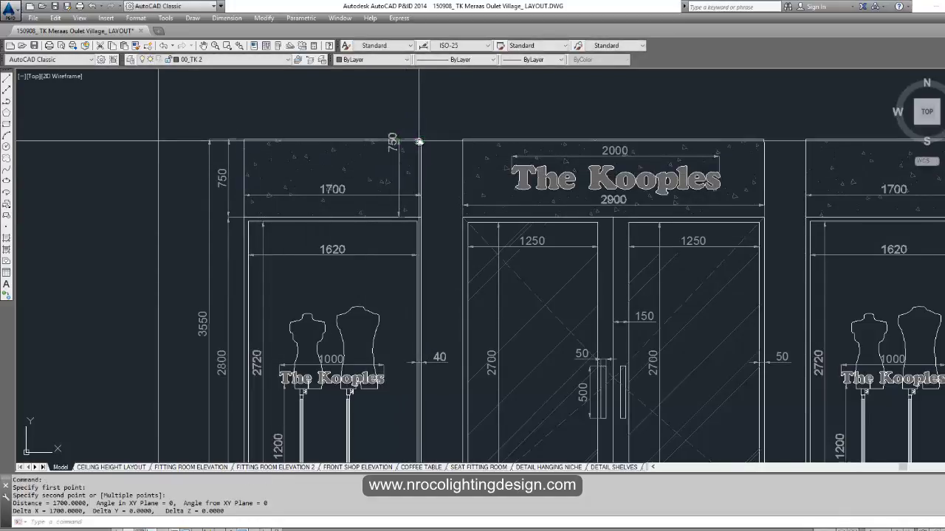
scroll(398, 192, "down", 6)
scroll(426, 248, "up", 3)
scroll(302, 217, "up", 2)
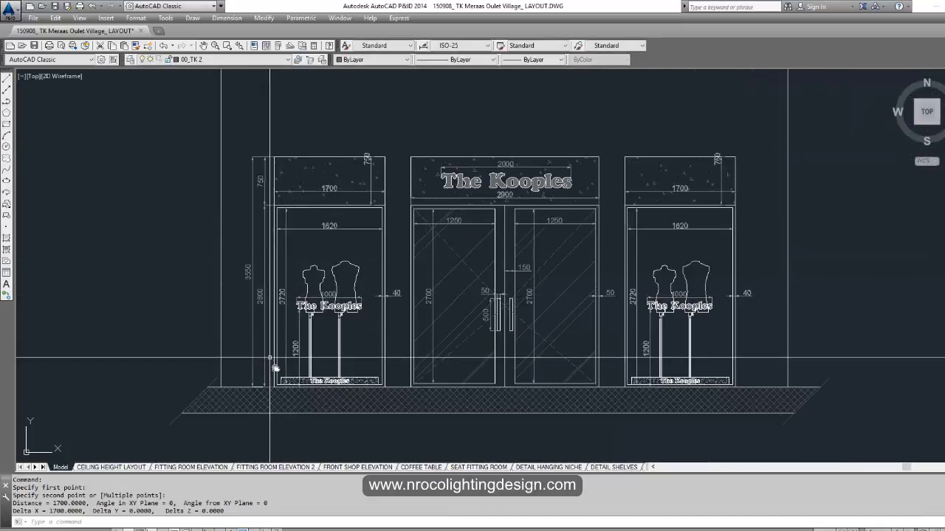
Switch to DIALux evo and start an extrusion body with a 2.800 m outer edge between the street-side corners of the entrance columns.
mouse_move(291, 529)
left_click(245, 504)
scroll(251, 207, "down", 2)
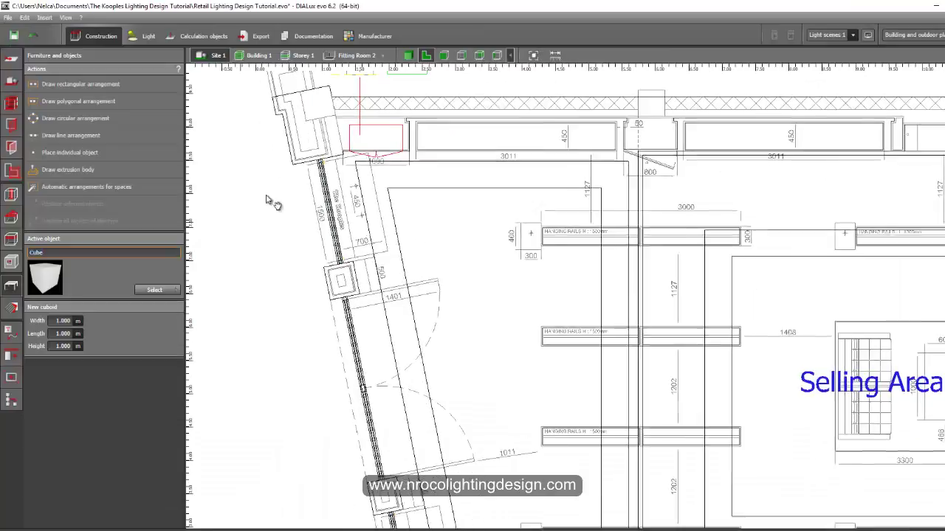
left_click(73, 172)
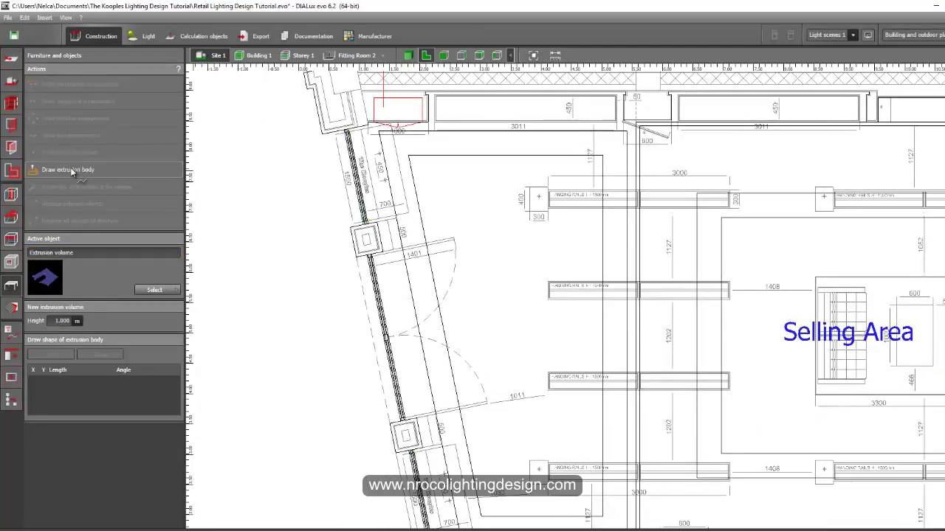
scroll(339, 221, "up", 5)
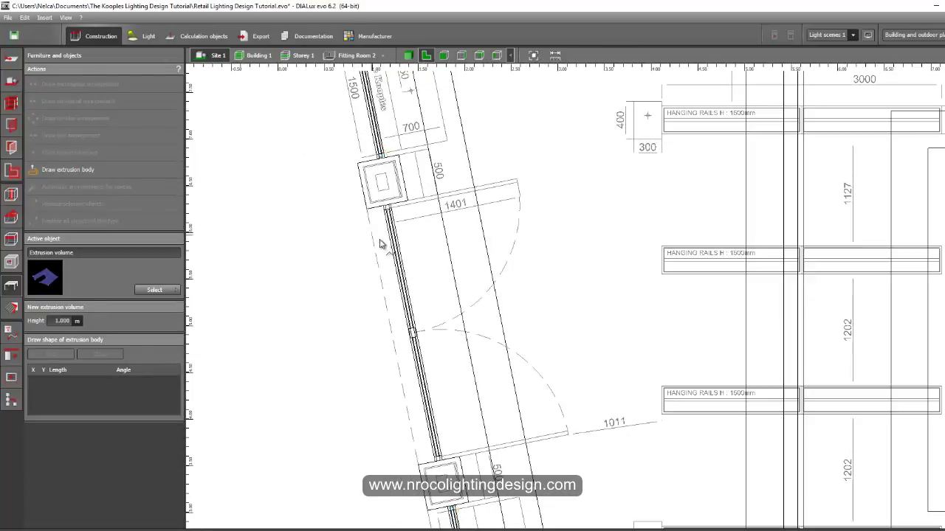
left_click(355, 184)
scroll(366, 251, "down", 1)
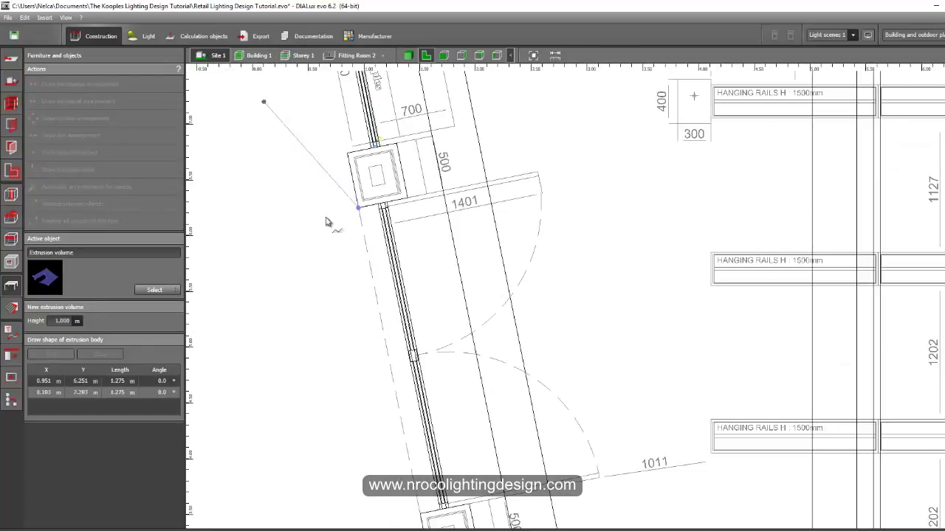
middle_click_drag(371, 361, 351, 101)
scroll(399, 240, "up", 2)
left_click(402, 263)
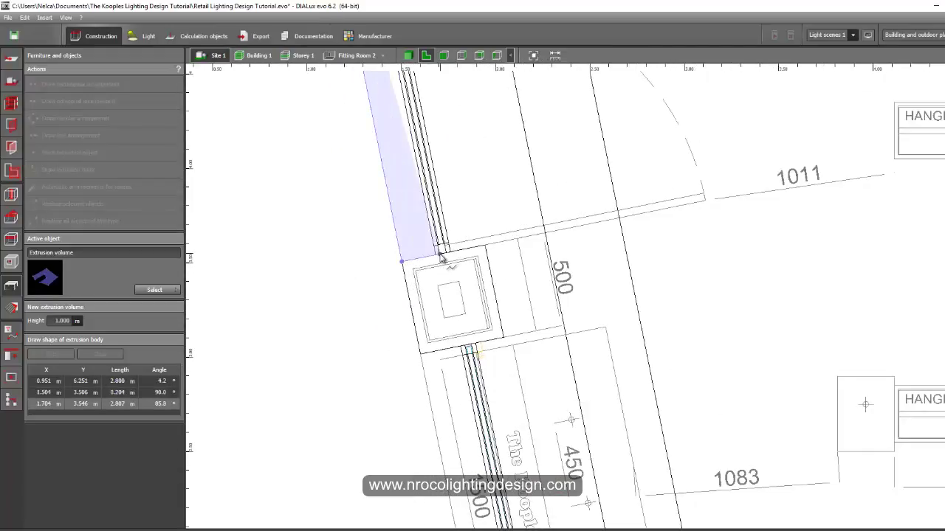
Complete the extrusion outline with a depth of about 0.18 m and an inner edge along the entrance window, and close the polygon.
left_click(437, 256)
scroll(436, 257, "down", 2)
scroll(396, 230, "up", 4)
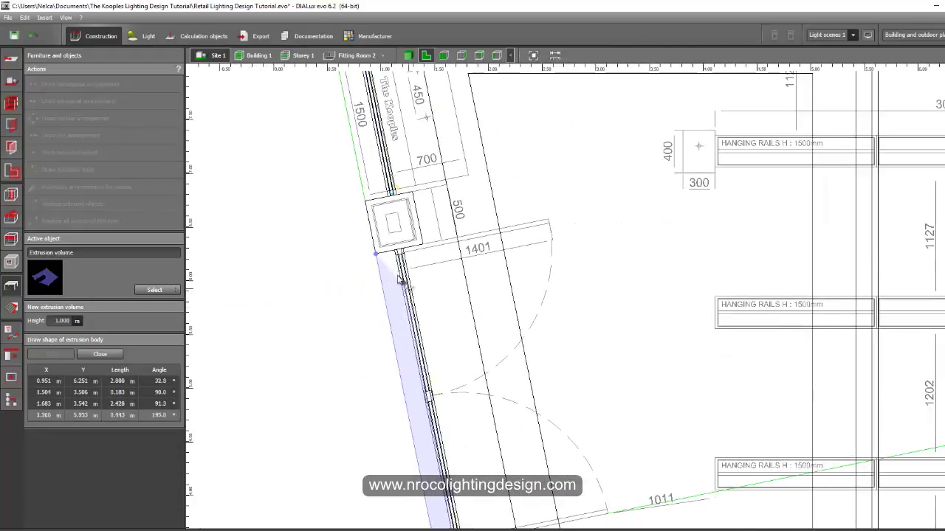
left_click(396, 225)
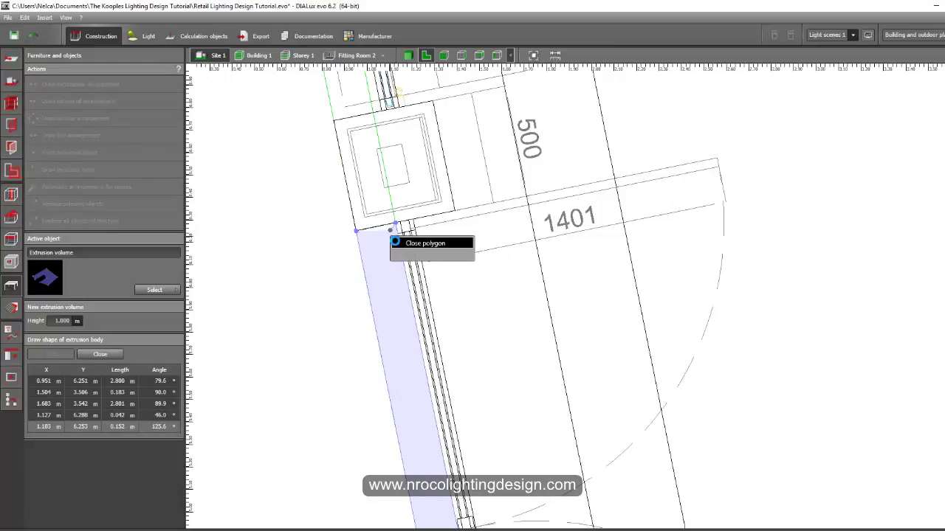
left_click(394, 242)
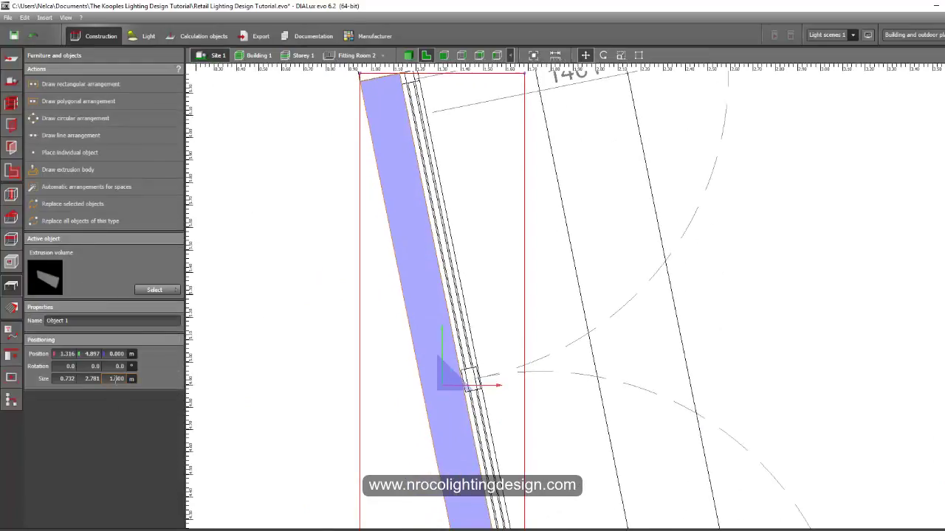
Set the entrance extrusion volume's height to 0.750 m and show the model in front view.
type("0.750")
left_click(444, 55)
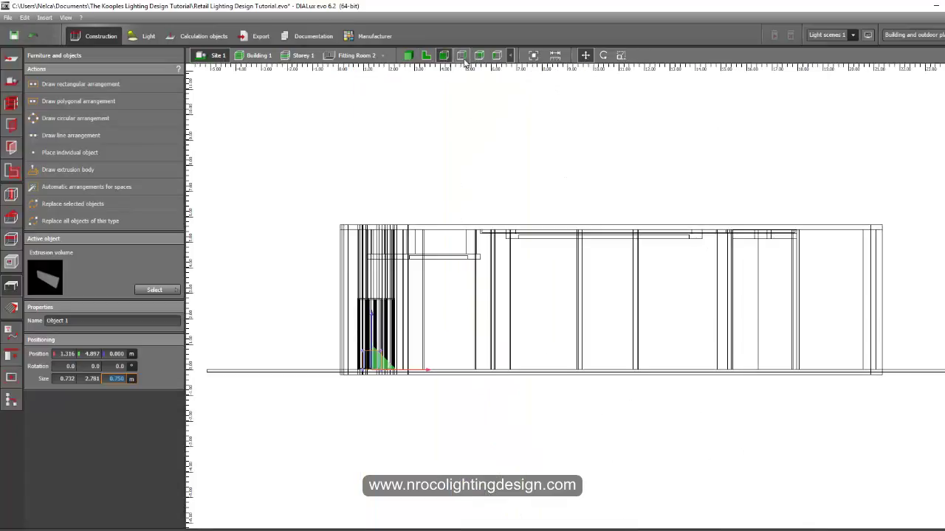
Raise the entrance extrusion volume to a height position of 2.800 m so it sits on top of the entrance doors.
left_click(462, 55)
left_click_drag(515, 362, 515, 226)
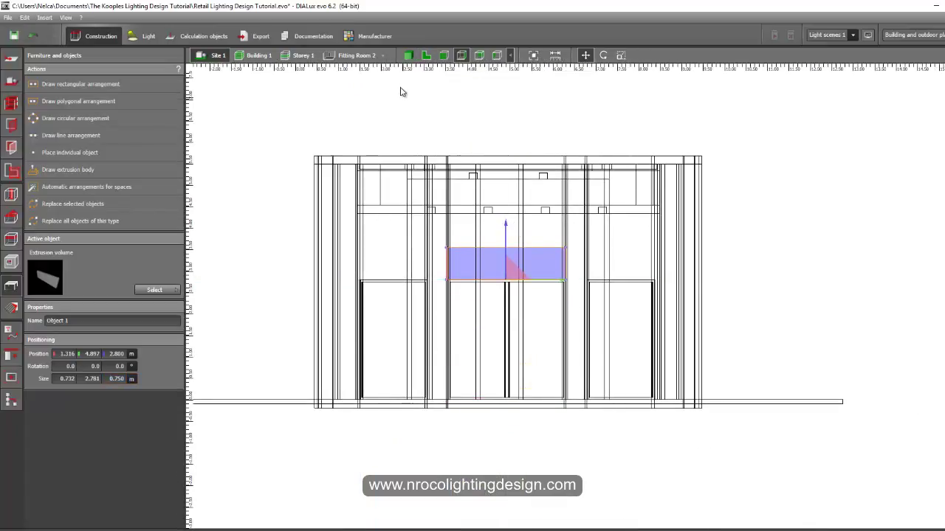
Draw a 0.750 m high extrusion body between the columns along the left display window and raise it to 2.800 m.
left_click(426, 55)
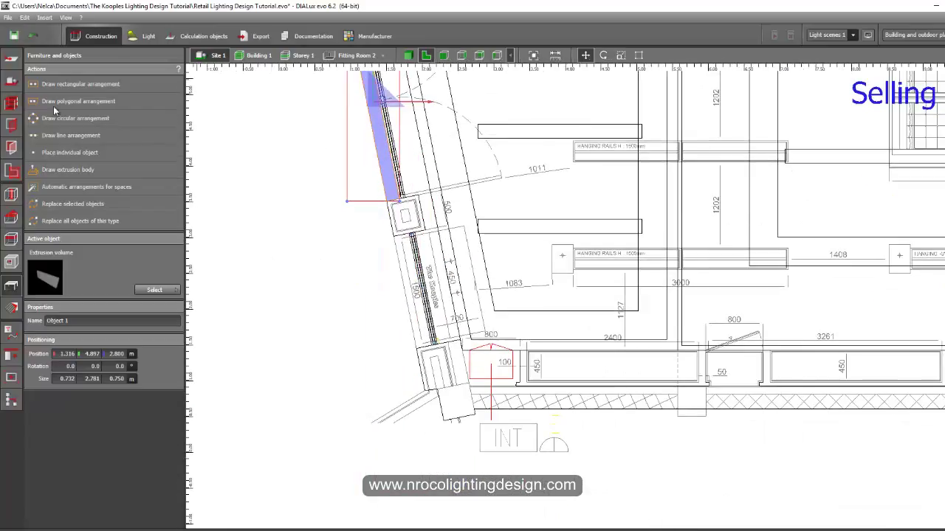
left_click(64, 170)
scroll(417, 266, "up", 5)
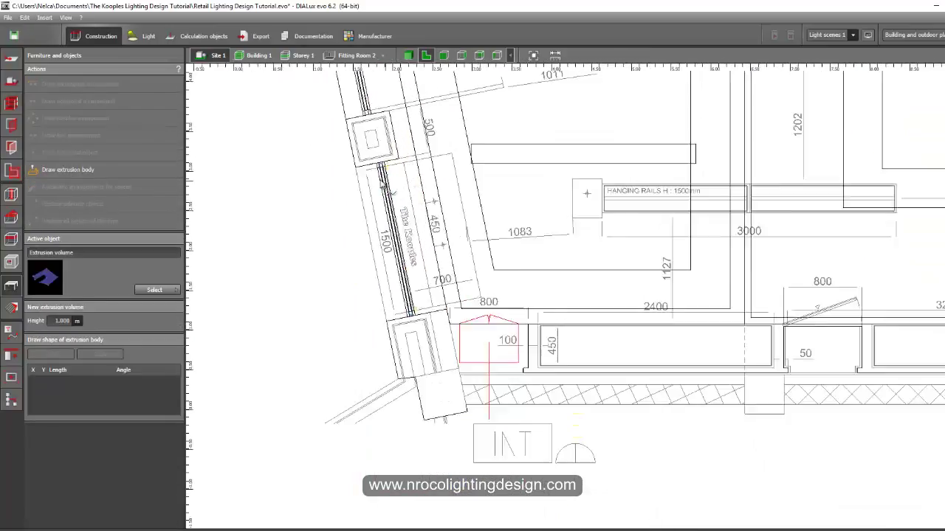
left_click(322, 152)
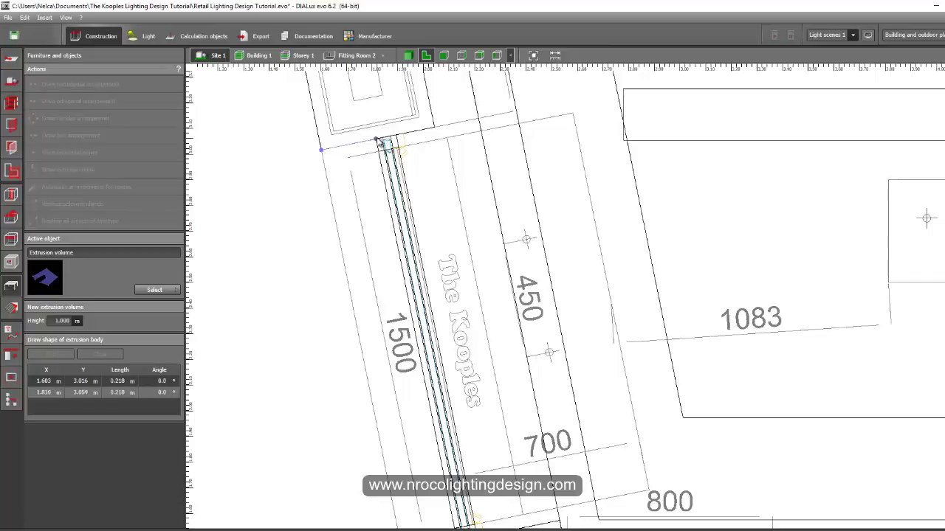
left_click(378, 140)
scroll(402, 273, "down", 5)
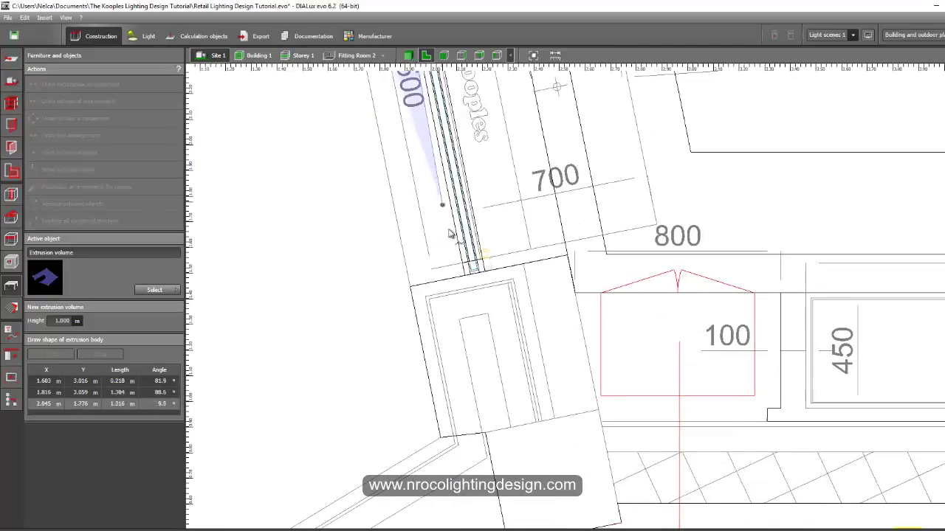
left_click(410, 286)
right_click(409, 227)
left_click(437, 236)
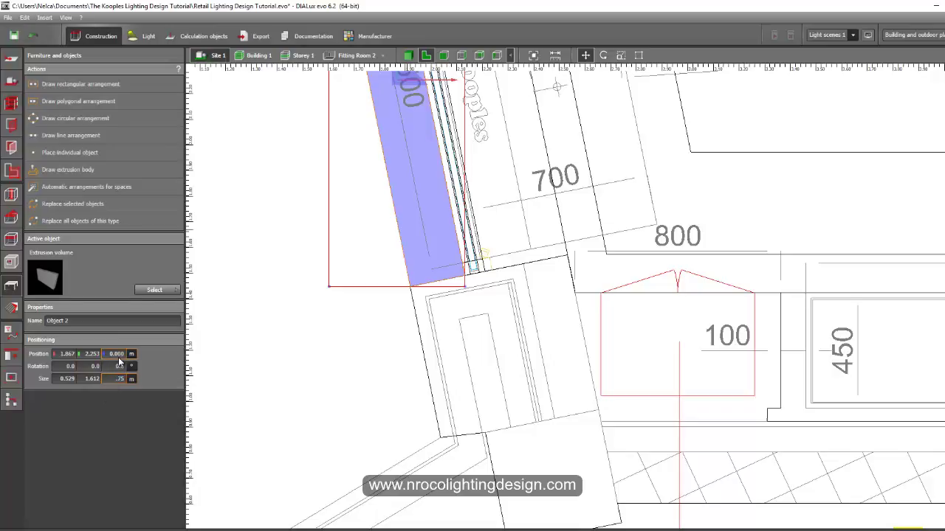
left_click(462, 56)
left_click_drag(398, 347, 410, 234)
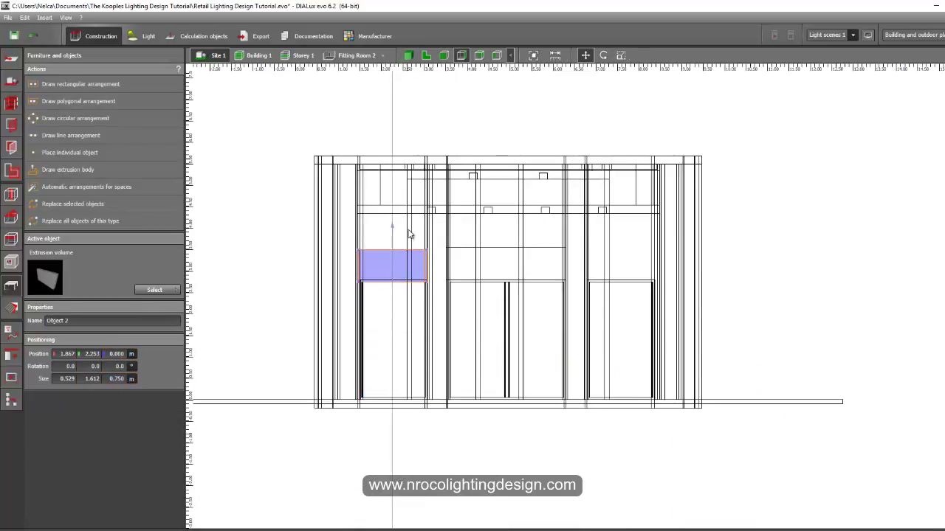
Duplicate the left display window's fascia panel in plan and move the copy past the entrance to the right display window.
left_click(426, 56)
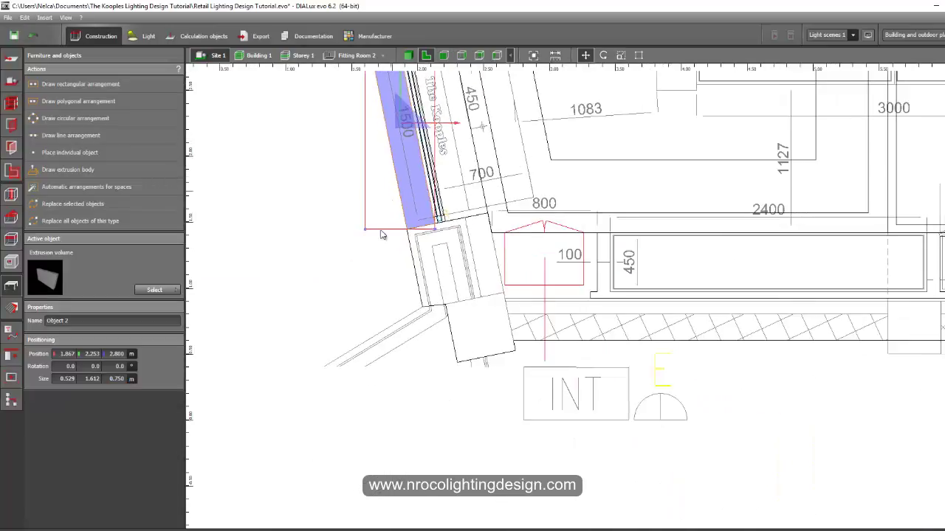
key("ctrl+v")
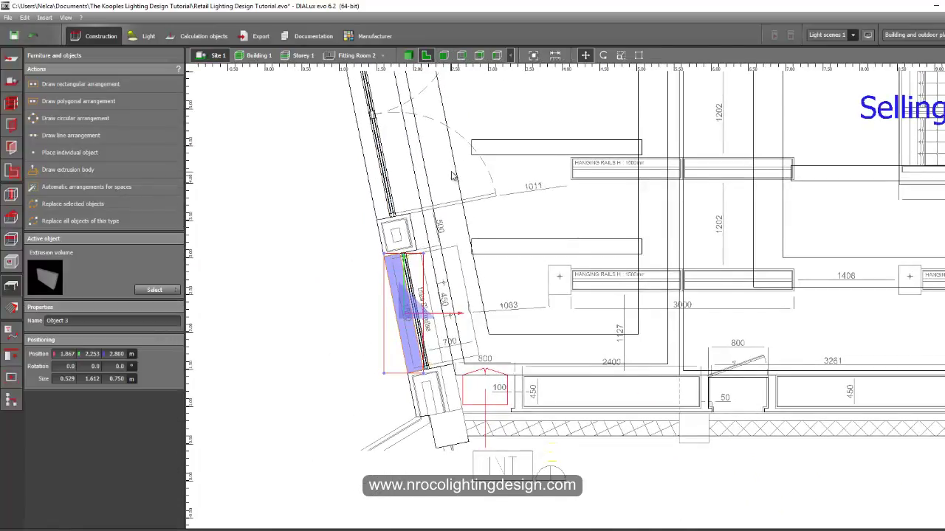
middle_click_drag(420, 334, 468, 507)
middle_click_drag(448, 418, 442, 358)
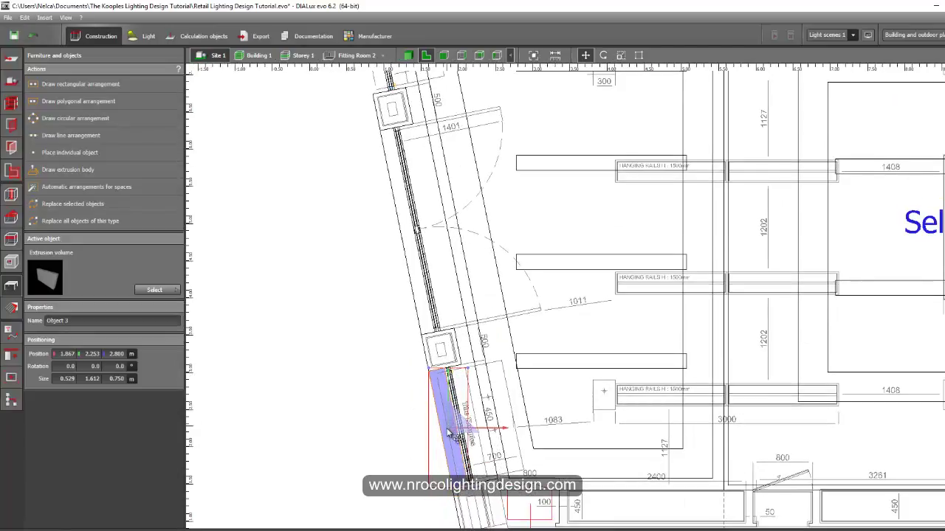
left_click_drag(451, 430, 349, 139)
middle_click_drag(387, 145, 492, 256)
scroll(488, 339, "up", 2)
left_click_drag(462, 285, 490, 112)
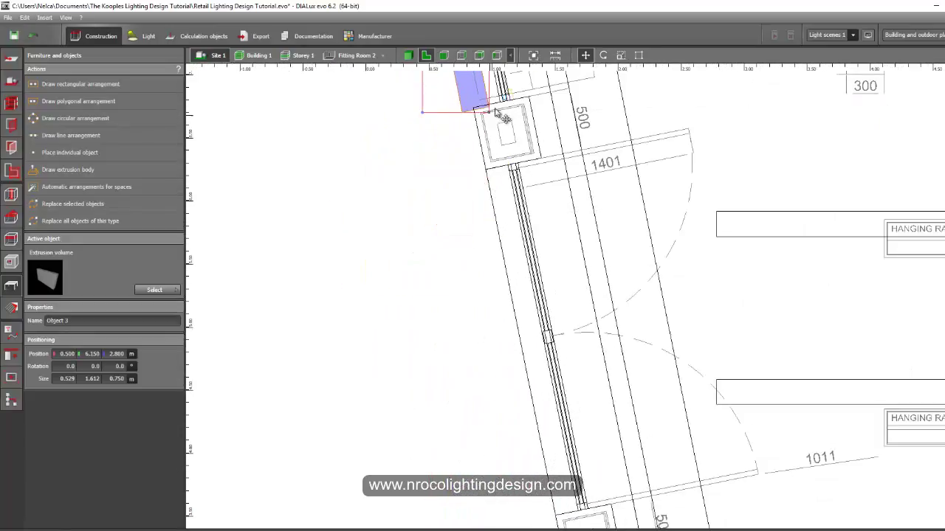
Align the copied fascia panel's corner with the corner of the column beside the right display window and deselect it.
middle_click_drag(520, 139, 528, 274)
scroll(498, 259, "up", 4)
left_click_drag(500, 263, 519, 257)
scroll(459, 293, "up", 2)
left_click(422, 313)
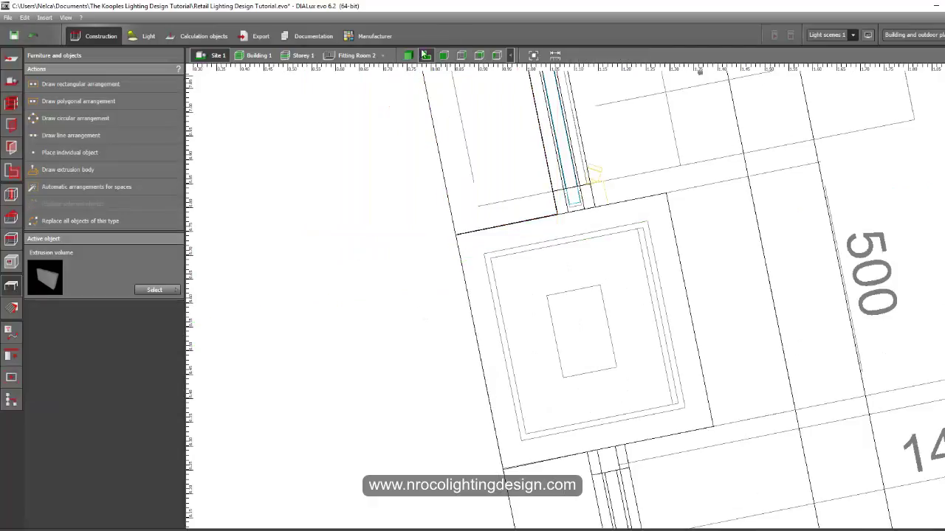
Examine the three fascia panels above the windows and entrance doors in the 3D view of the shopfront.
left_click(409, 56)
scroll(389, 266, "down", 3)
right_click_drag(312, 328, 363, 321)
scroll(325, 284, "up", 4)
scroll(309, 274, "down", 5)
scroll(325, 319, "up", 2)
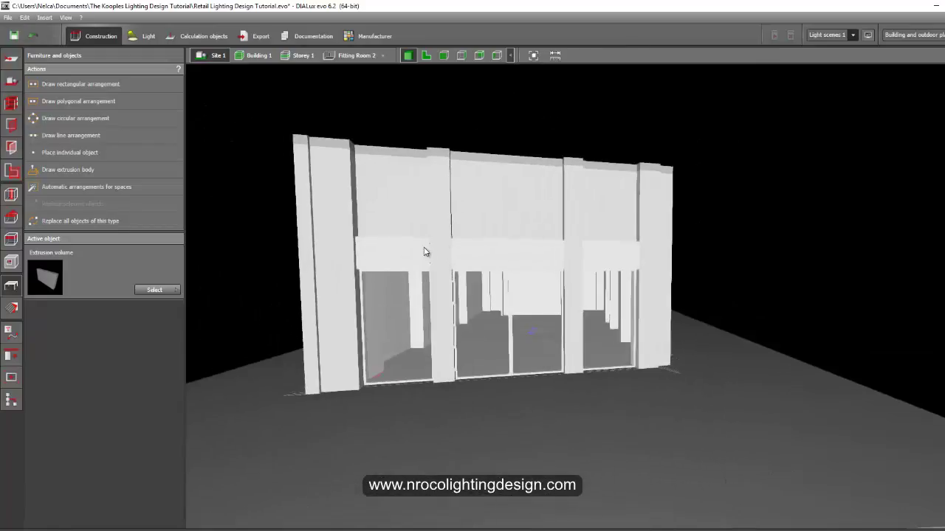
scroll(443, 289, "up", 3)
right_click_drag(399, 201, 449, 244)
scroll(494, 234, "down", 2)
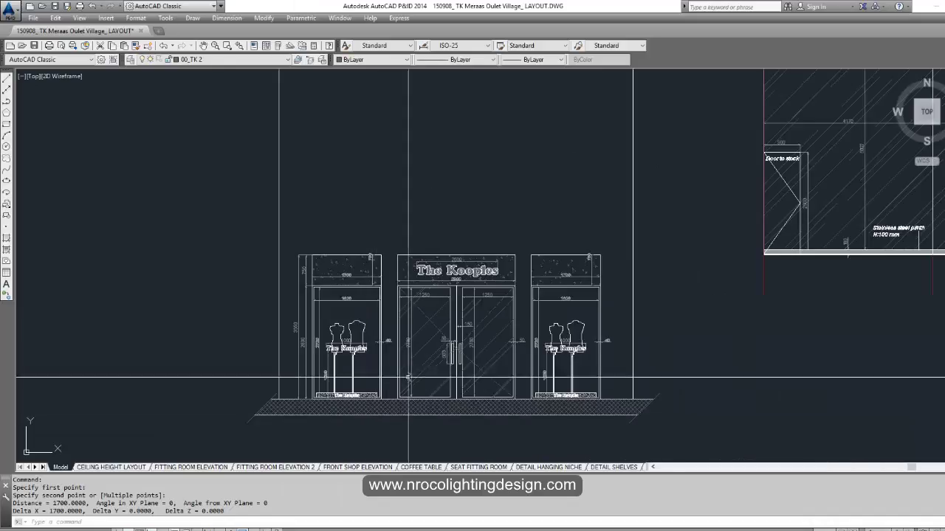
Switch to AutoCAD to check the wall area above the fascia in the shopfront elevation, and return to the DIALux evo model.
scroll(502, 253, "down", 3)
middle_click_drag(502, 253, 502, 253)
scroll(543, 209, "up", 2)
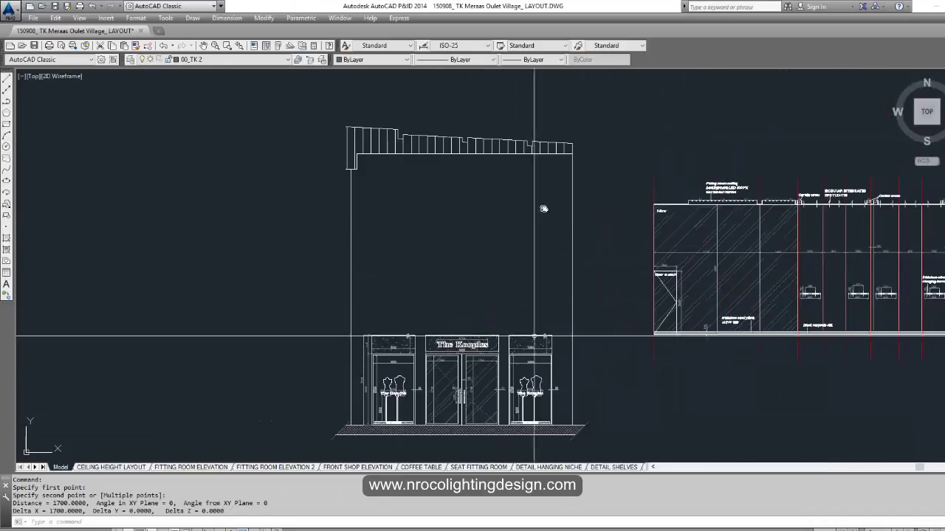
mouse_move(267, 517)
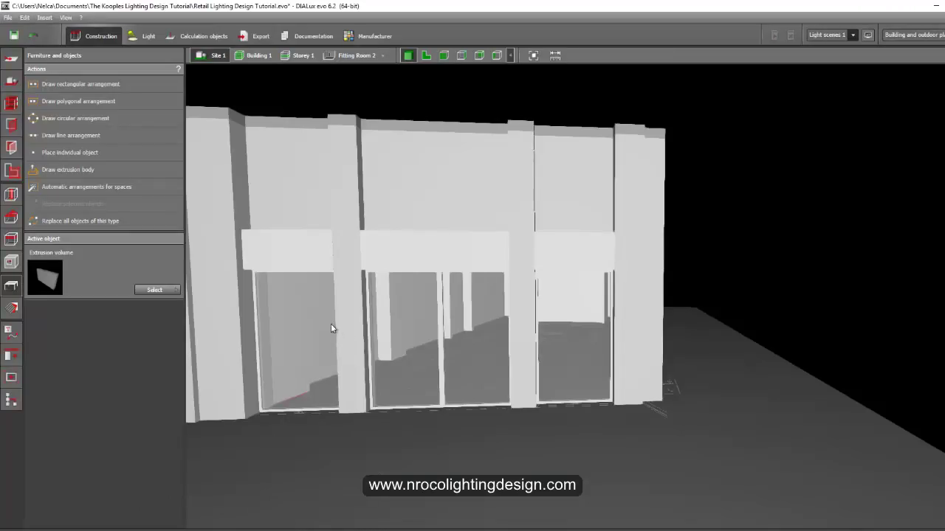
mouse_move(331, 324)
left_mouse_down()
mouse_move(373, 335)
mouse_move(412, 398)
left_mouse_up()
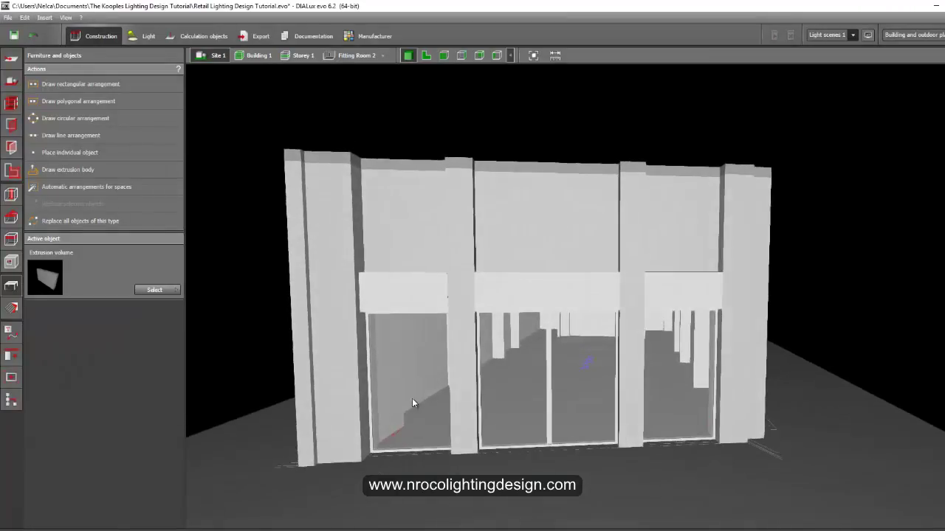
Start an extrusion body in plan at the right display window's outer column with a first edge about 0.22 m long.
left_click(427, 56)
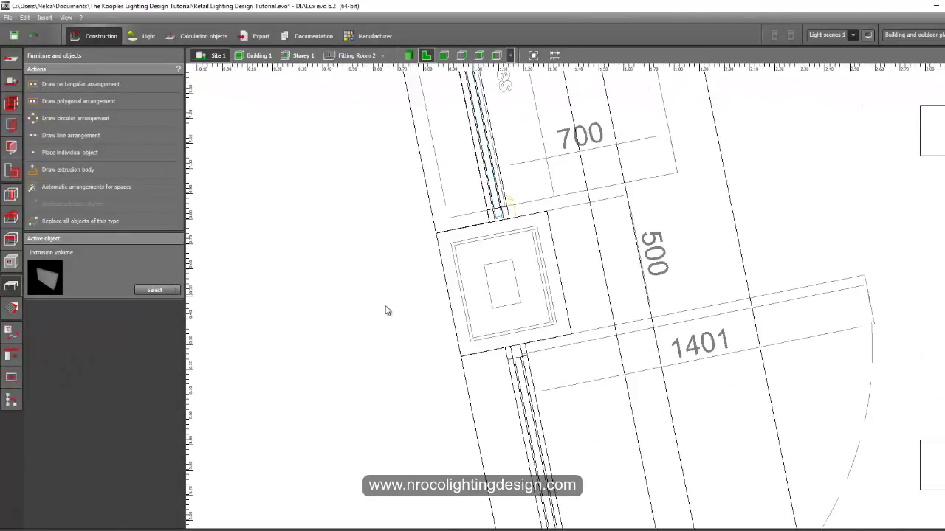
left_click(69, 171)
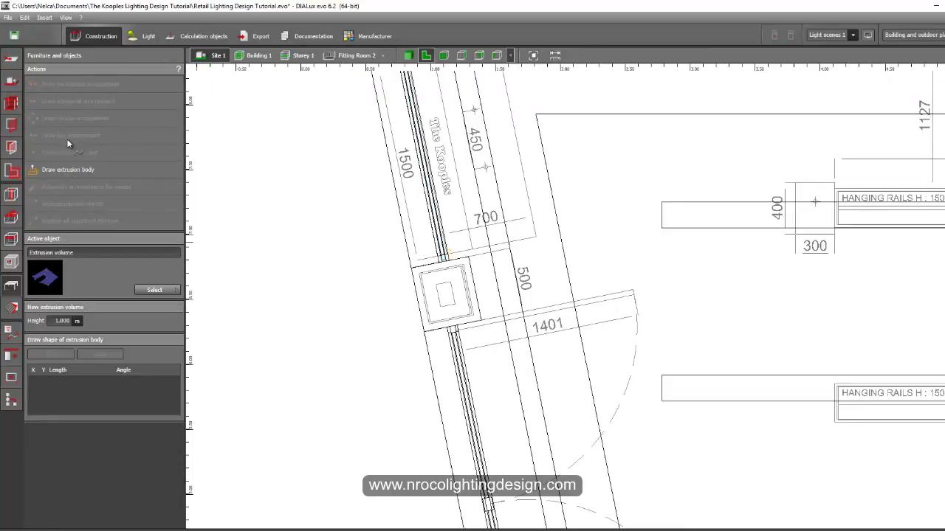
middle_click_drag(456, 110, 453, 297)
scroll(392, 242, "up", 2)
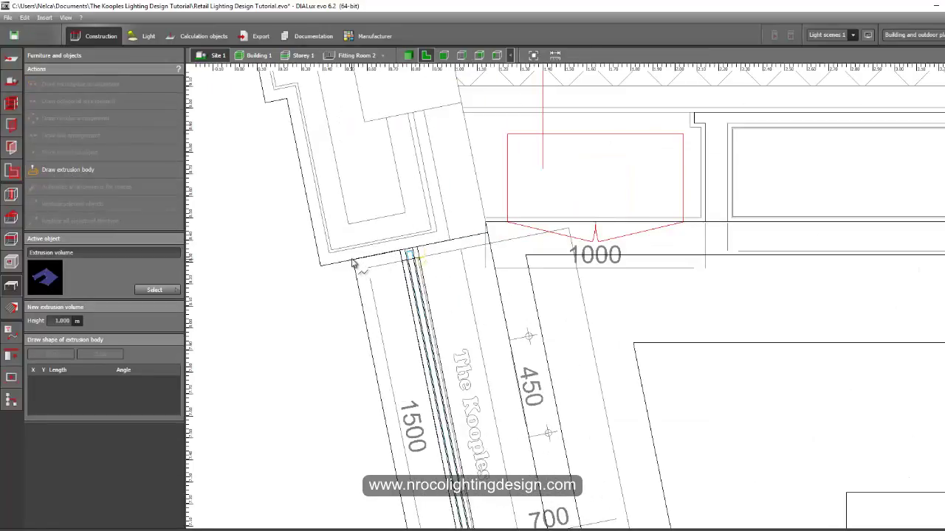
left_click(353, 260)
left_click(401, 251)
scroll(401, 279, "down", 3)
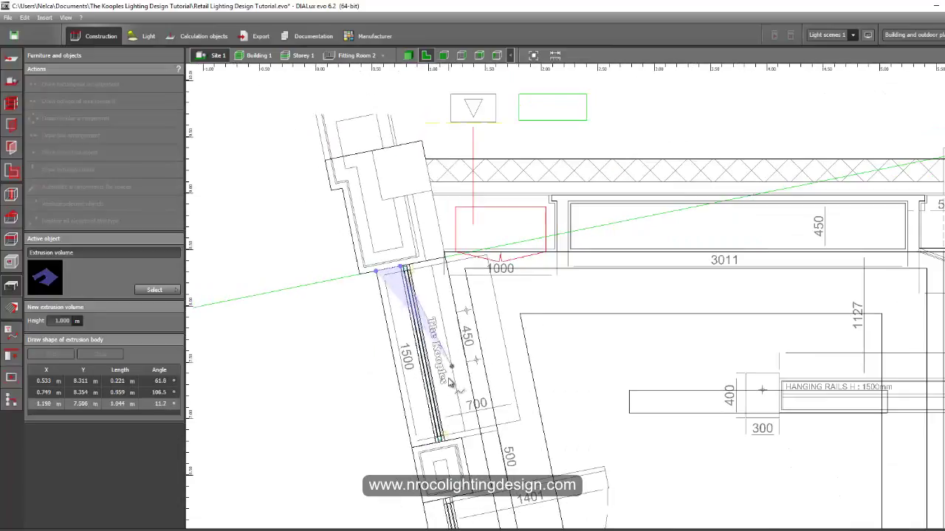
Run the outline about 7.00 m along the shopfront to the opposite end column, add an edge of about 0.22 m and close it.
middle_click_drag(480, 480, 444, 105)
middle_click_drag(449, 329, 417, 82)
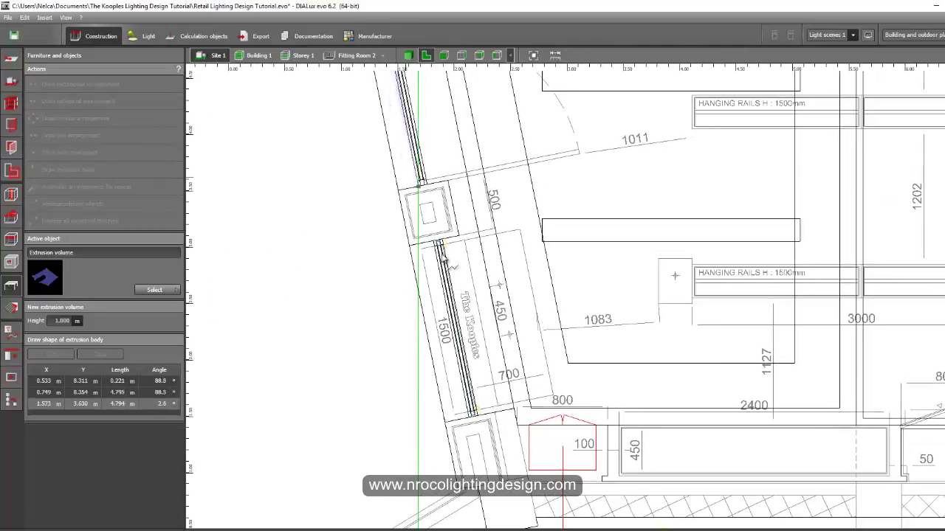
middle_click_drag(462, 448, 418, 318)
scroll(418, 317, "up", 2)
left_click(429, 274)
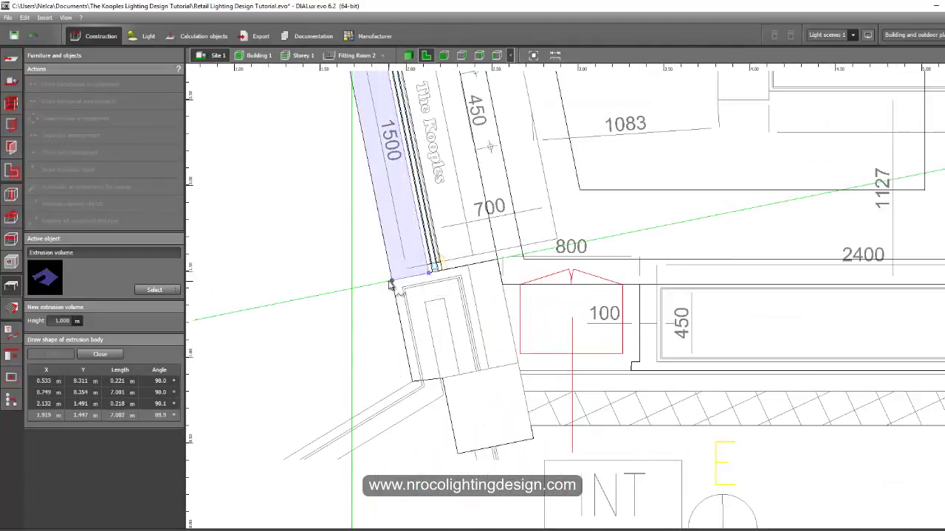
left_click(391, 284)
scroll(392, 284, "down", 3)
right_click_drag(338, 231, 338, 270)
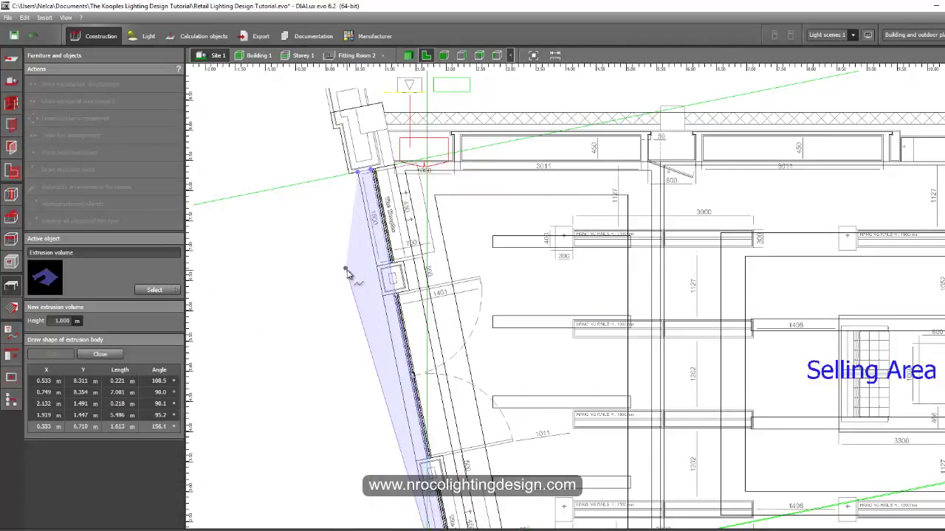
left_click(360, 283)
Raise the shopfront-wide extrusion volume to 3.550 m, on top of the fascia panels, and stretch its height to 1.940 m.
left_click(444, 55)
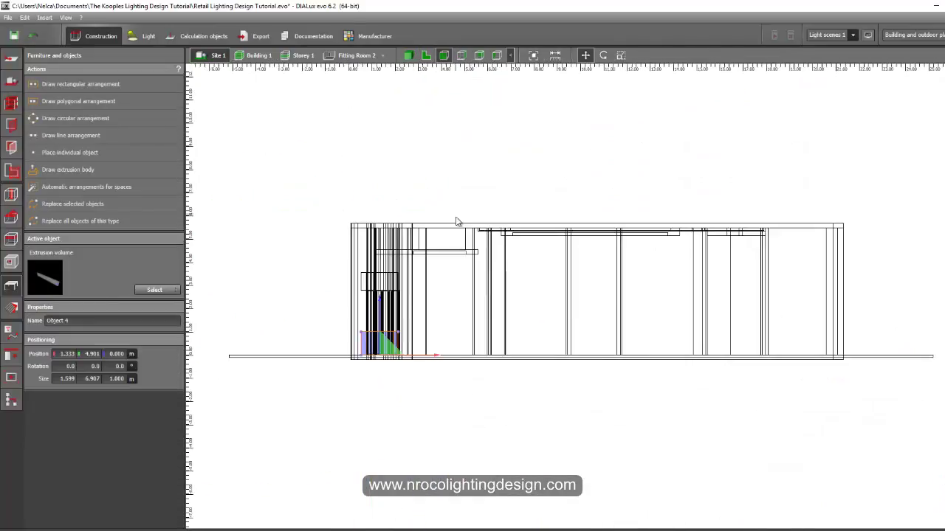
left_click(462, 56)
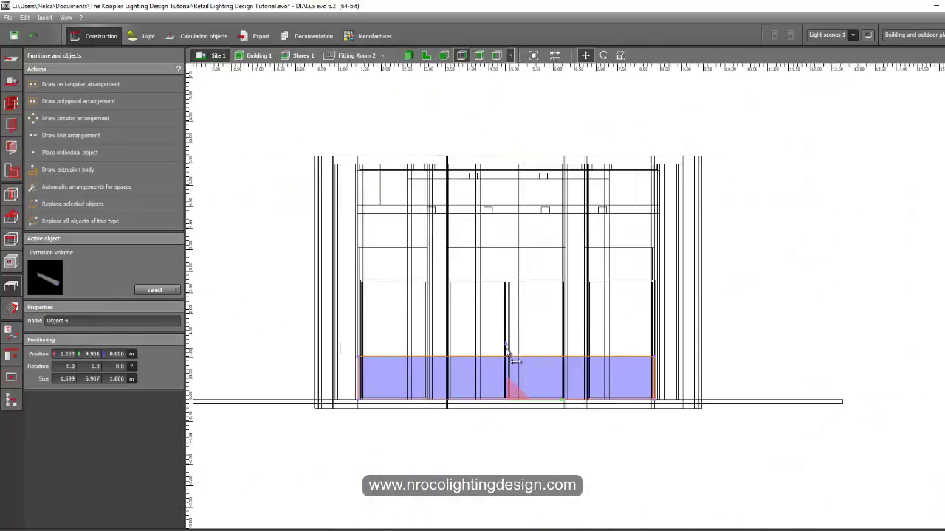
left_click_drag(507, 352, 498, 162)
right_click(496, 230)
left_click(515, 261)
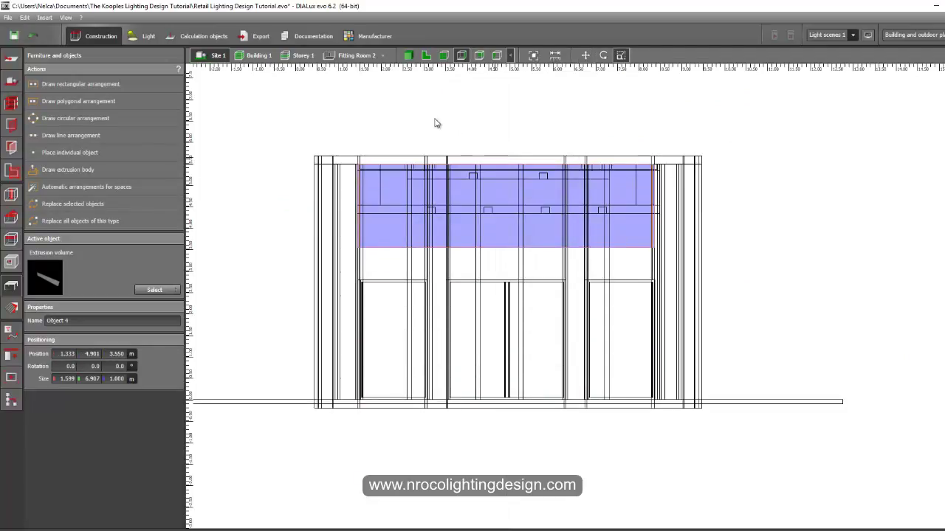
Stretch the wall volume above the fascia upward to the top edge of the roof slab and show the 3D view.
left_click(409, 57)
right_click_drag(300, 157, 277, 133)
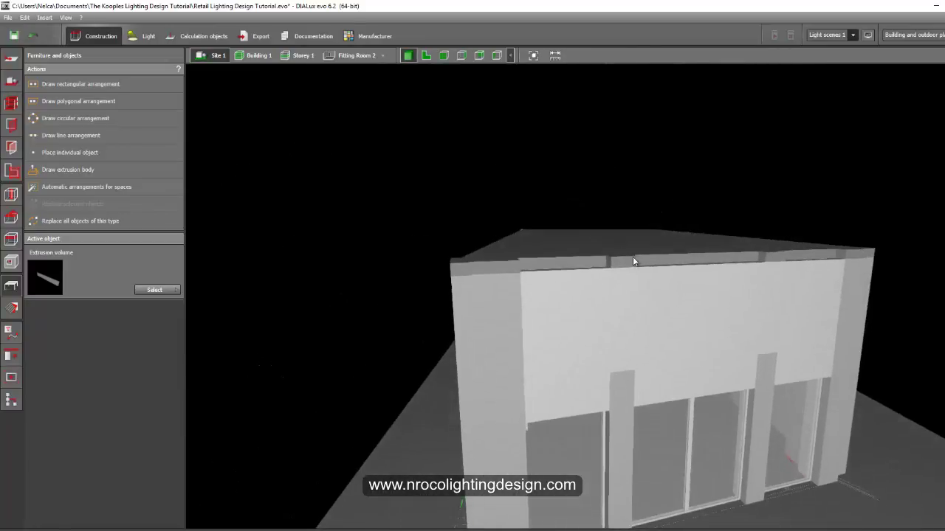
left_click(651, 277)
left_click(443, 55)
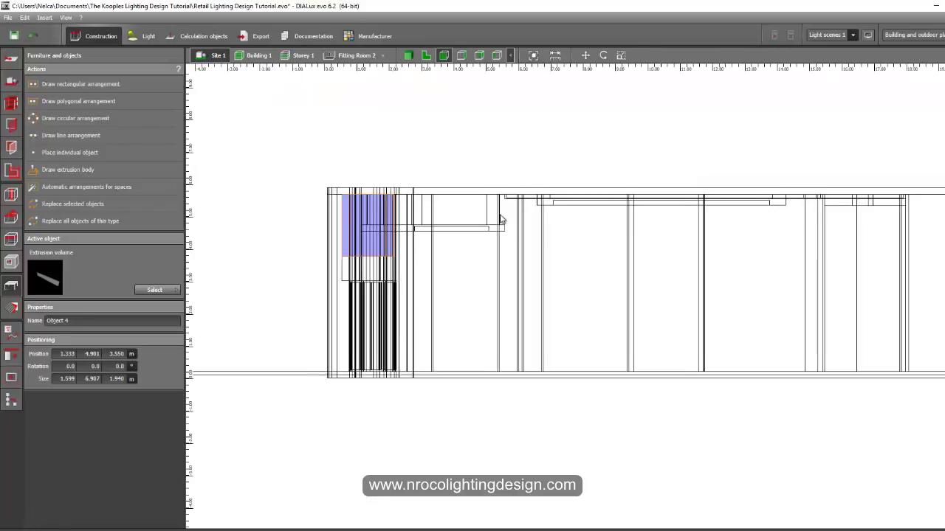
scroll(326, 209, "up", 3)
right_click(326, 209)
left_click(344, 239)
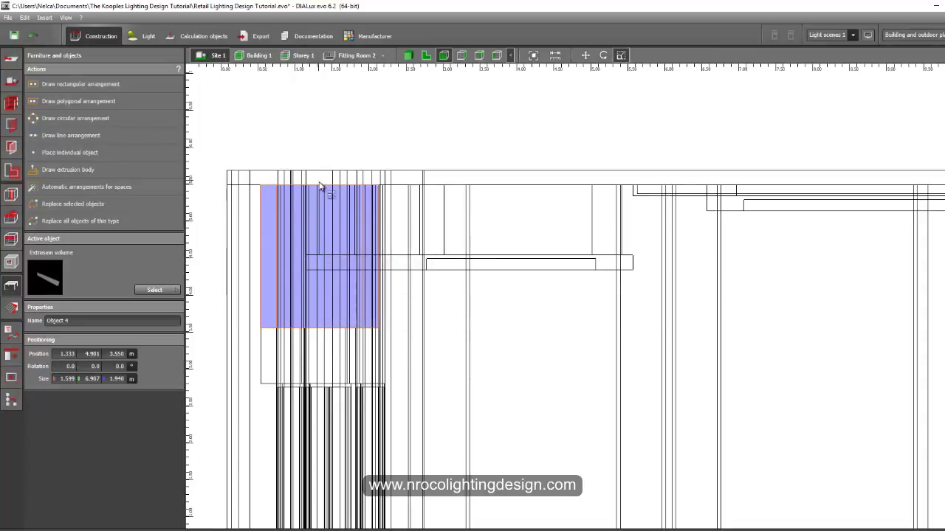
left_click(287, 120)
left_click(408, 55)
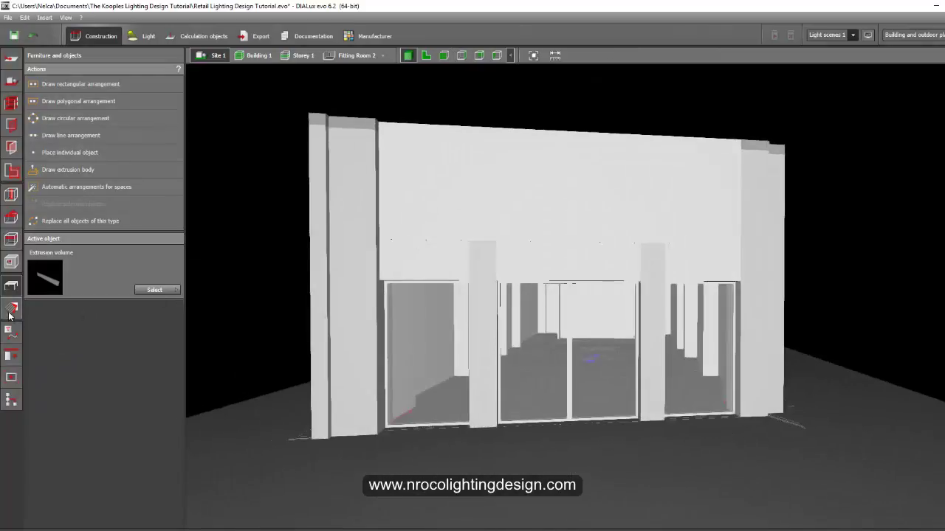
Pick DefaultWallMaterial from the facade's end column and apply it to the wall volume above the fascia panels.
left_click(11, 307)
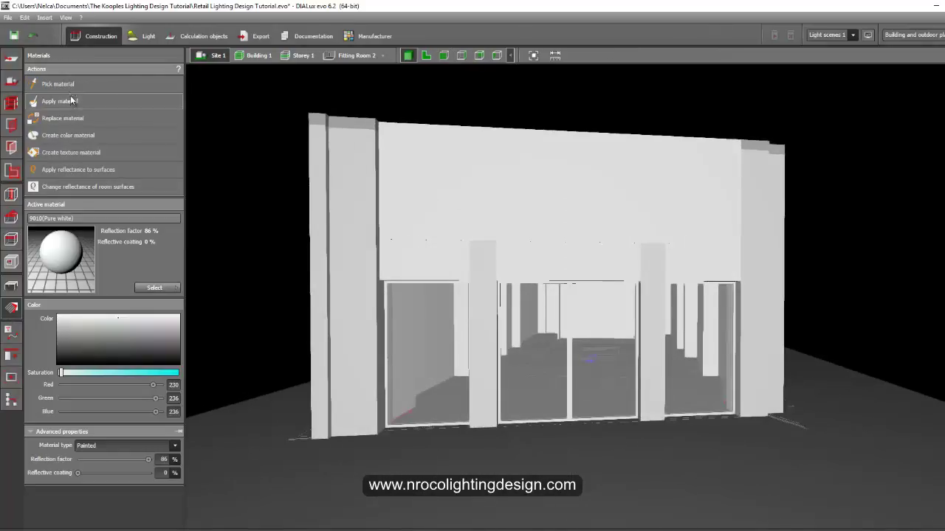
left_click(68, 85)
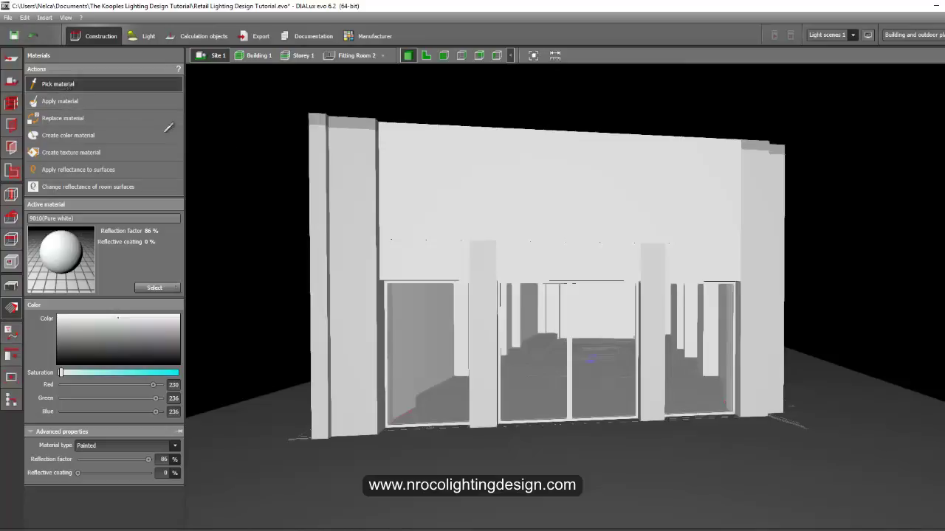
left_click(346, 220)
left_click(402, 198)
right_click_drag(286, 267, 300, 249)
scroll(480, 210, "up", 6)
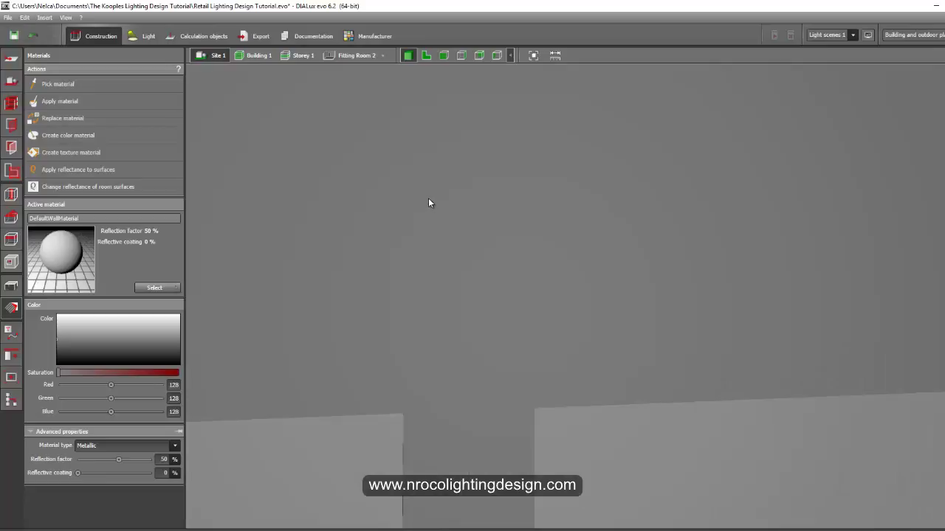
scroll(428, 200, "down", 4)
right_click_drag(371, 296, 450, 270)
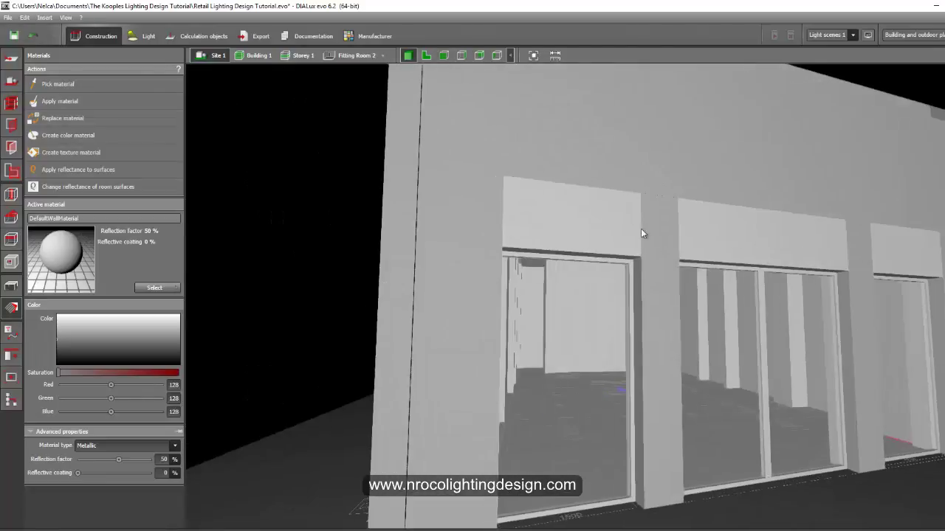
Examine the shopfront's upper wall, fascia panels and columns in 3D, up close and from the front.
scroll(635, 213, "up", 7)
scroll(645, 240, "up", 3)
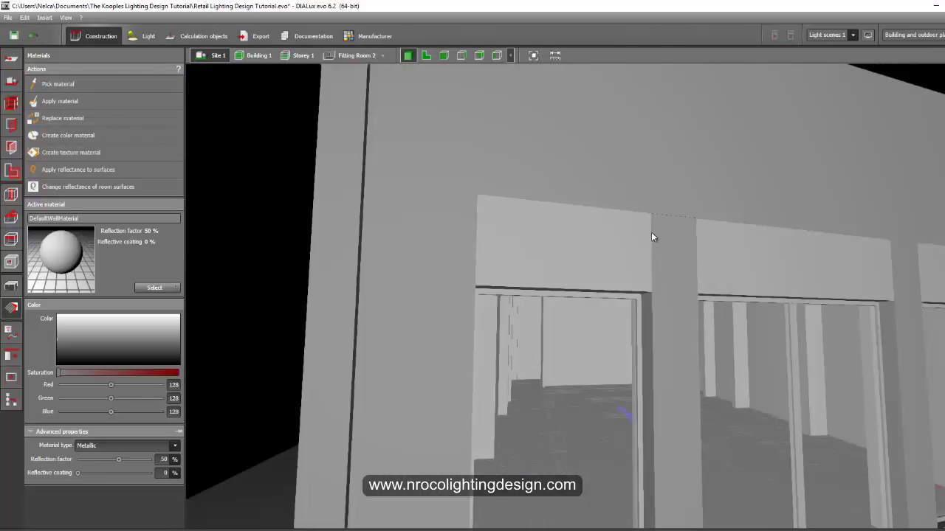
left_click(13, 287)
scroll(580, 387, "down", 8)
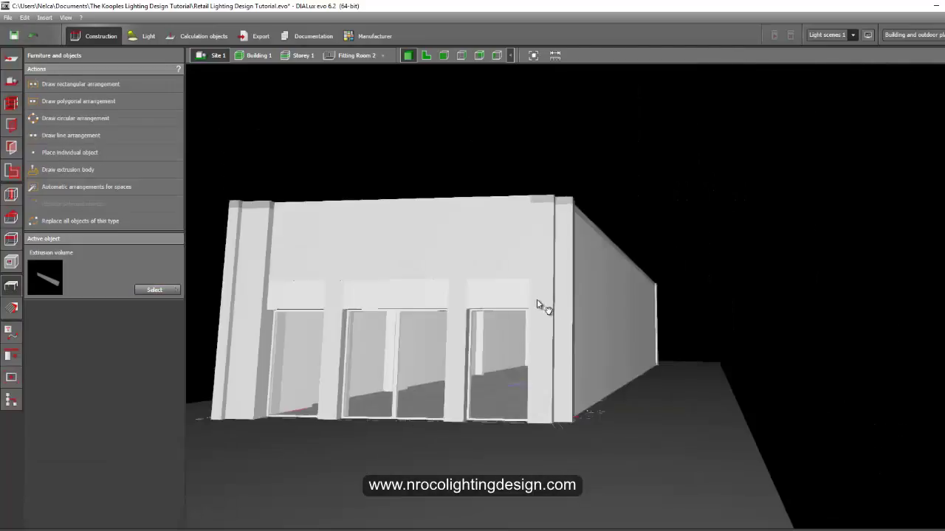
right_click_drag(536, 301, 542, 327)
scroll(553, 334, "up", 3)
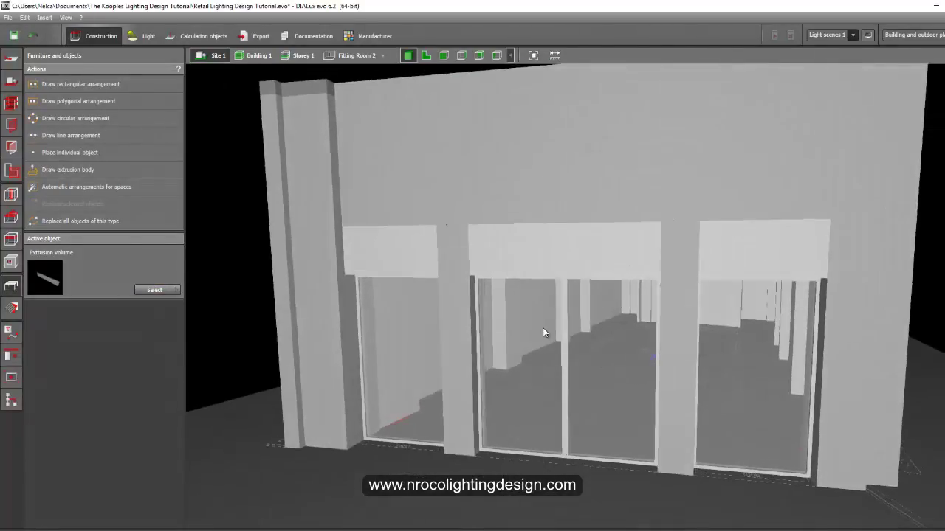
Place a standard door, 2.000 m high and 0.900 m wide, at the drawn door opening in Storey 1's wall between Selling Area and Stock Room.
left_click(426, 55)
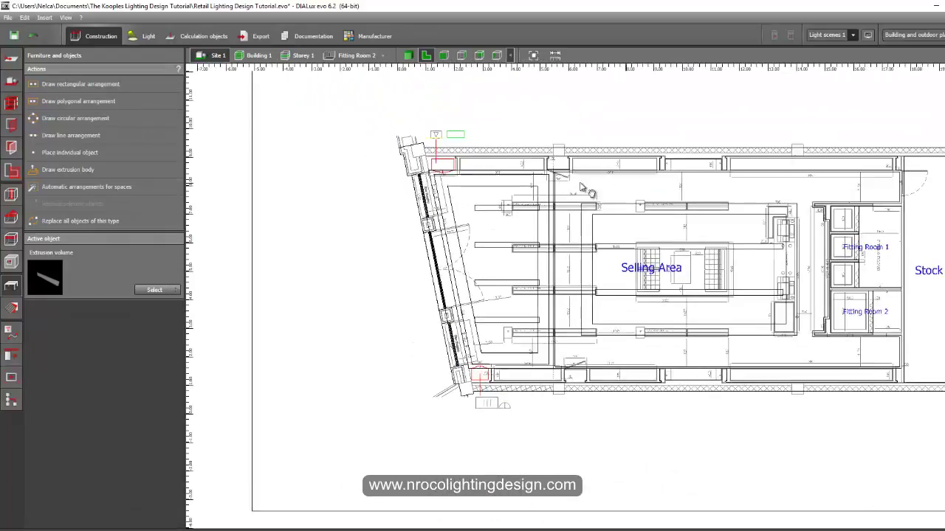
scroll(581, 187, "up", 1)
middle_click_drag(581, 186, 339, 188)
left_click(302, 55)
scroll(472, 221, "down", 10)
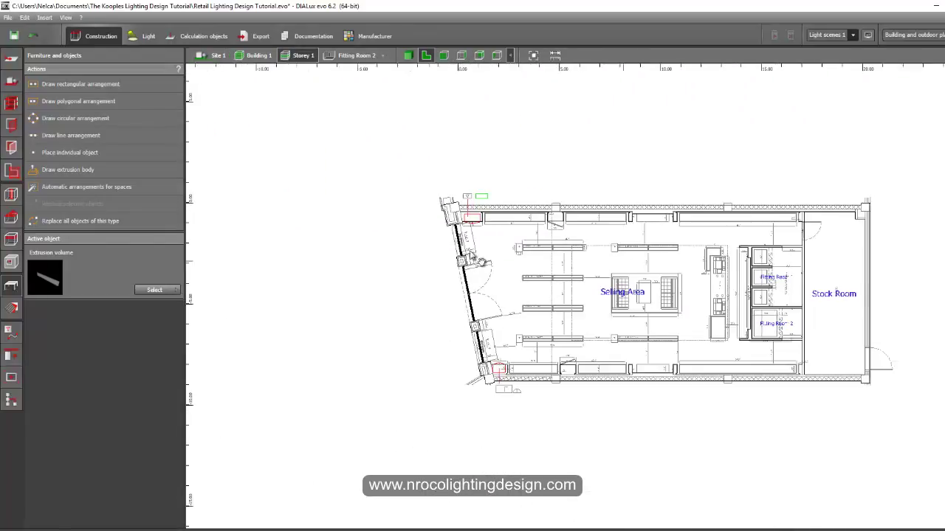
scroll(562, 245, "up", 4)
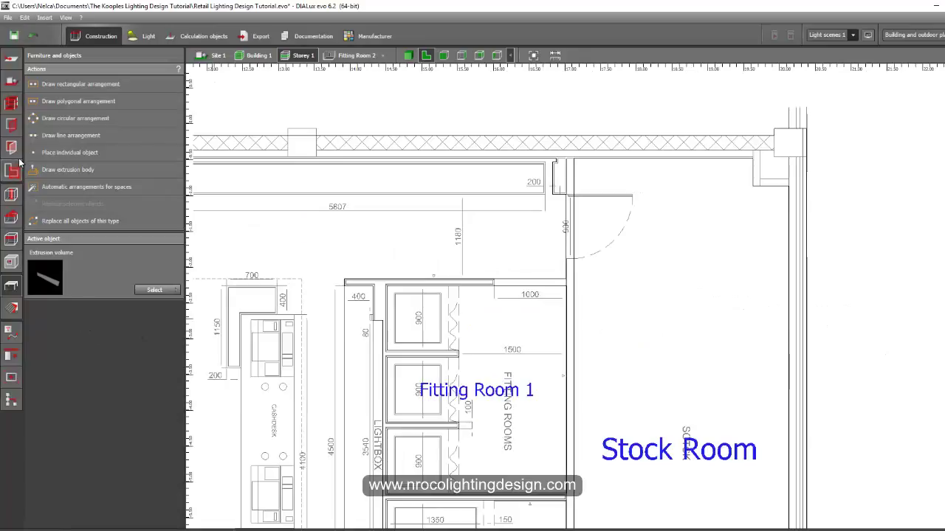
left_click(12, 126)
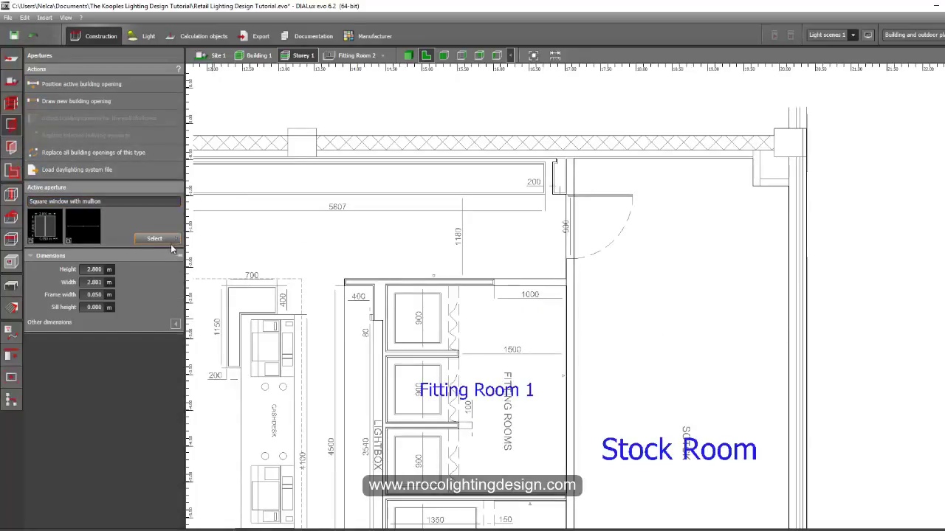
left_click(157, 242)
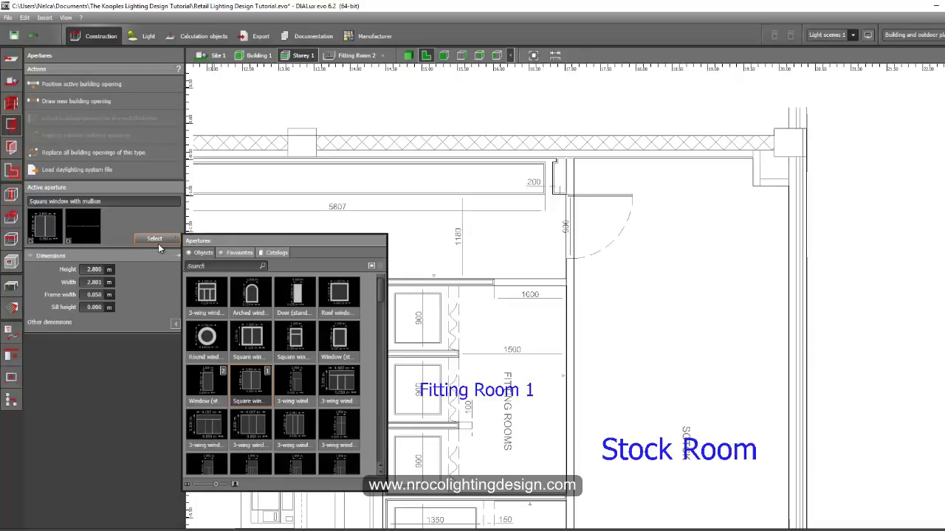
left_click(295, 296)
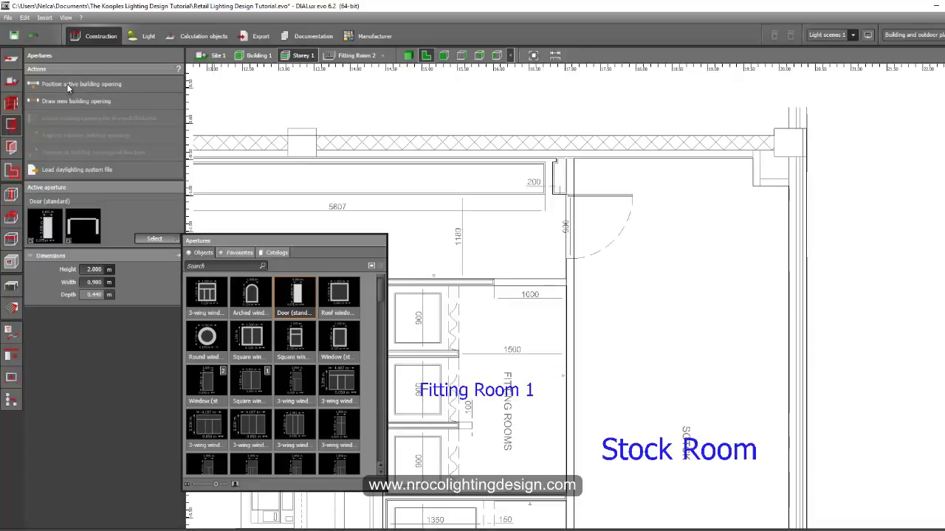
left_click(68, 86)
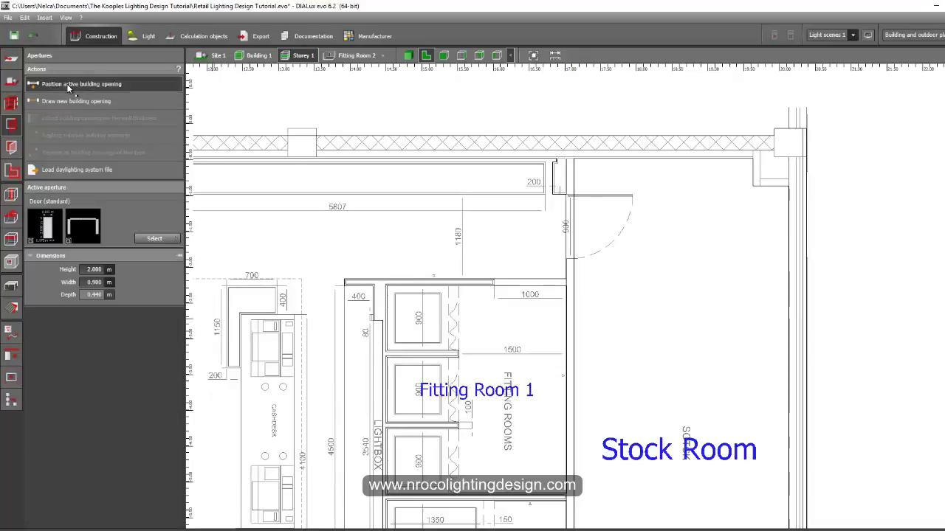
left_click(569, 235)
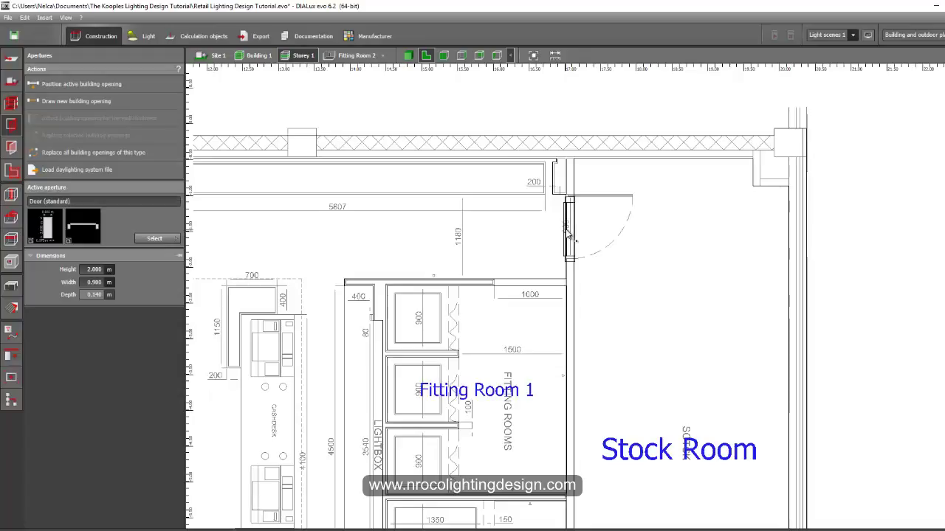
Rotate the new door within its wall so that its leaf sits on the Stock Room side.
left_click(408, 56)
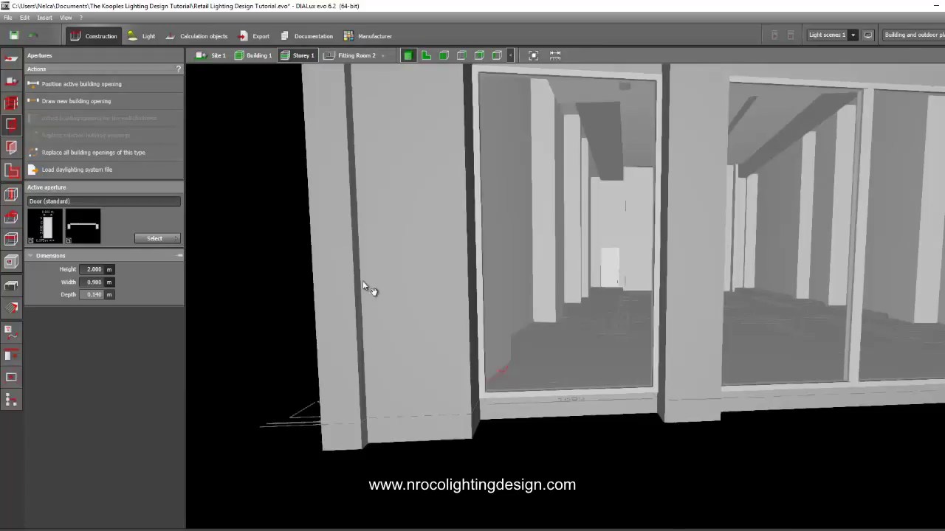
middle_click_drag(362, 285, 354, 74)
right_click_drag(399, 170, 575, 123)
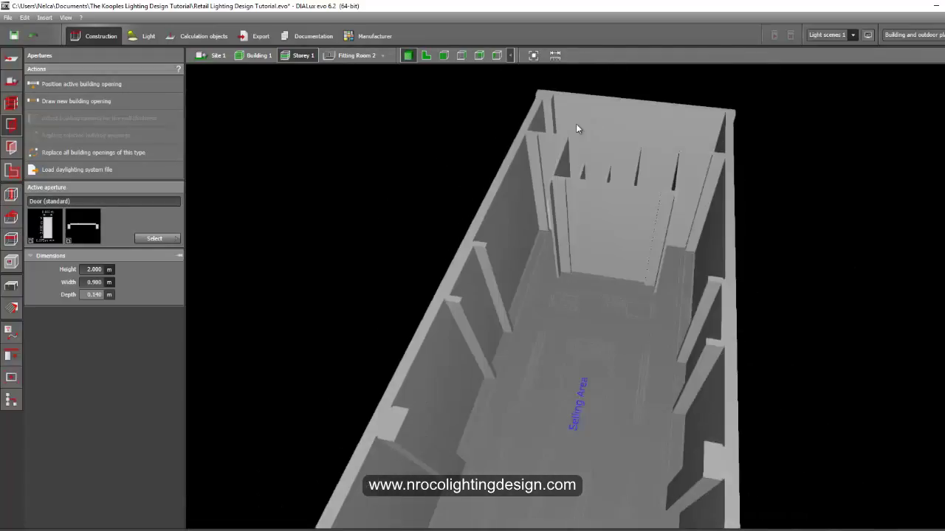
scroll(576, 124, "up", 4)
right_click_drag(393, 277, 434, 294)
left_click_drag(434, 298, 499, 321)
left_click(426, 55)
scroll(527, 238, "up", 6)
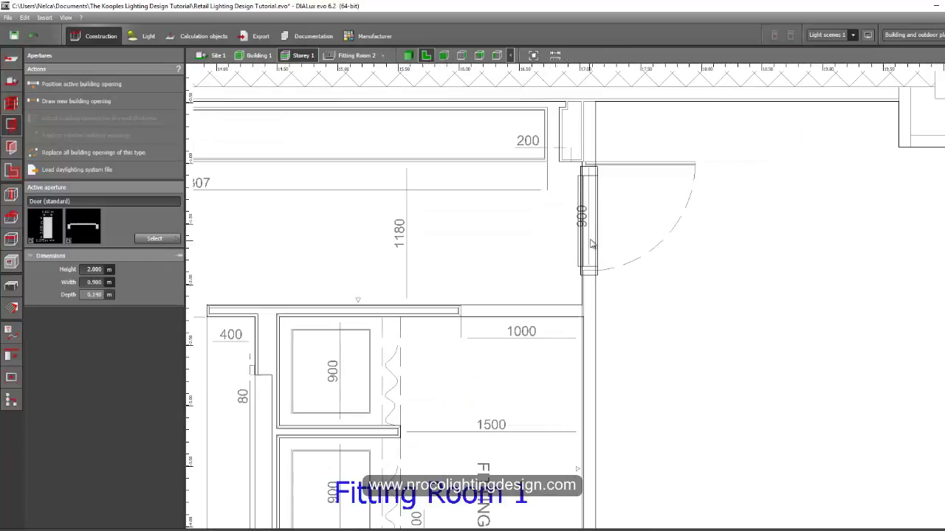
left_click(589, 235)
right_click(589, 235)
left_click(612, 255)
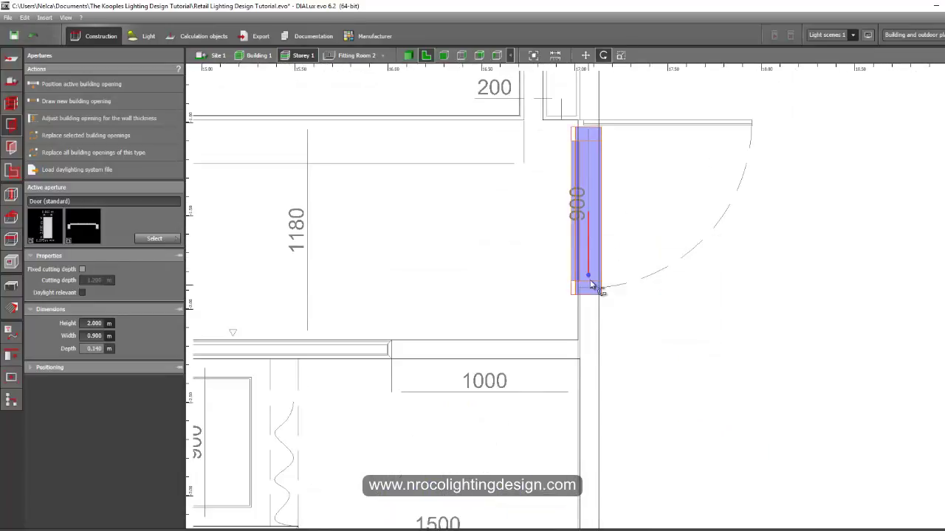
left_click(645, 201)
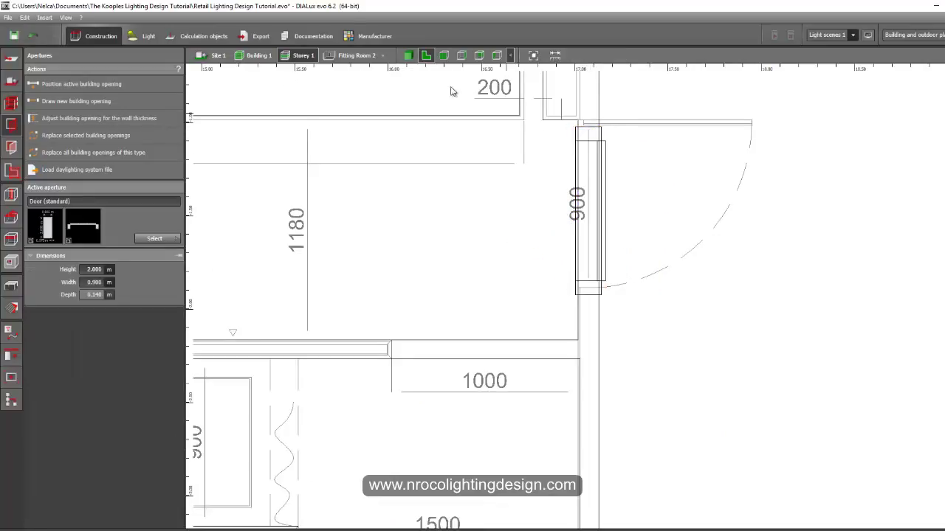
Open the Selling Area space in 3D to work on the outer side wall of the fitting rooms.
left_click(408, 55)
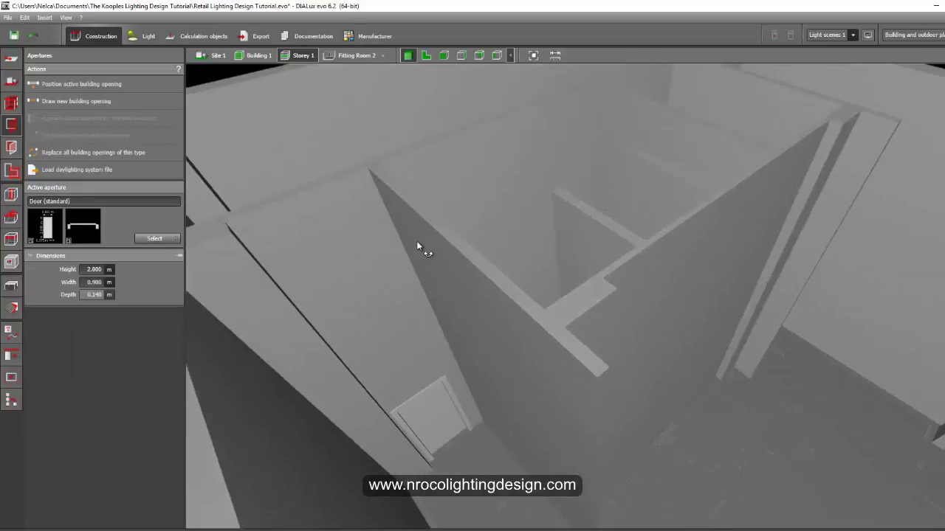
left_click_drag(417, 246, 489, 45)
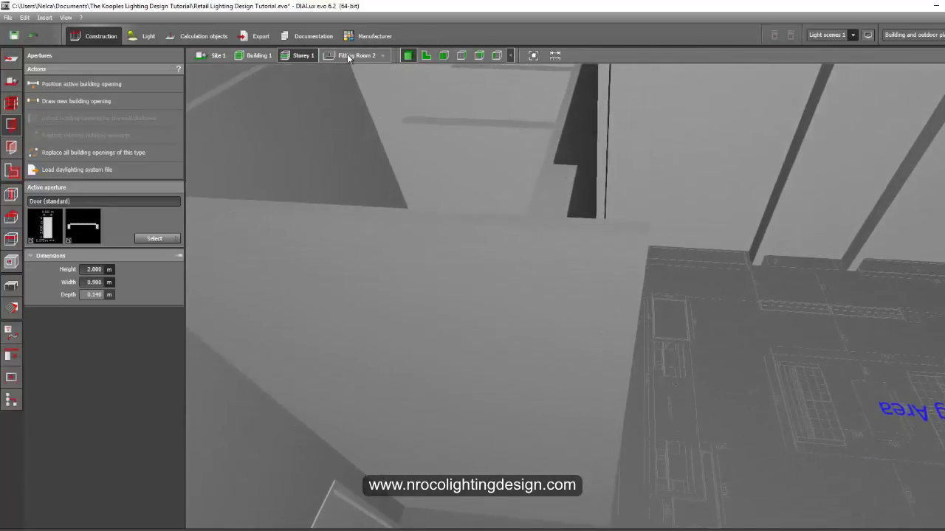
left_click(349, 56)
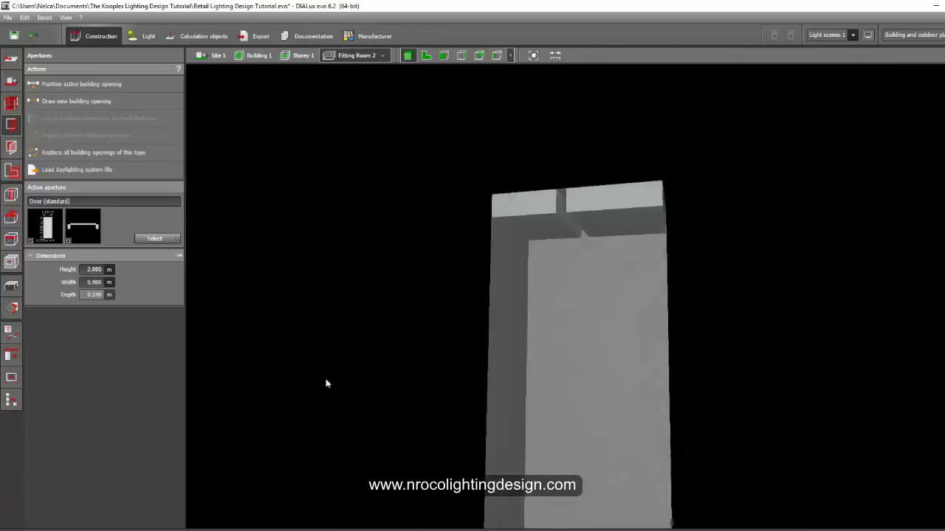
left_click(382, 55)
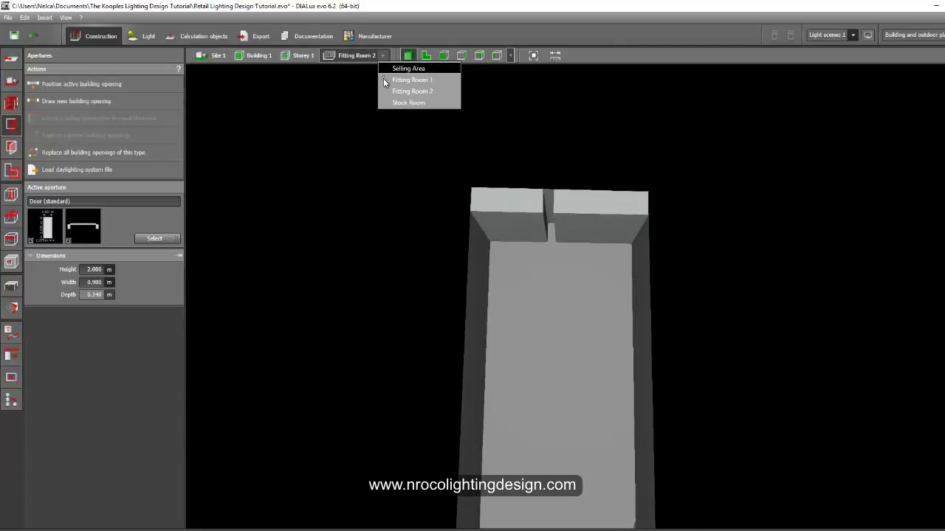
left_click(391, 68)
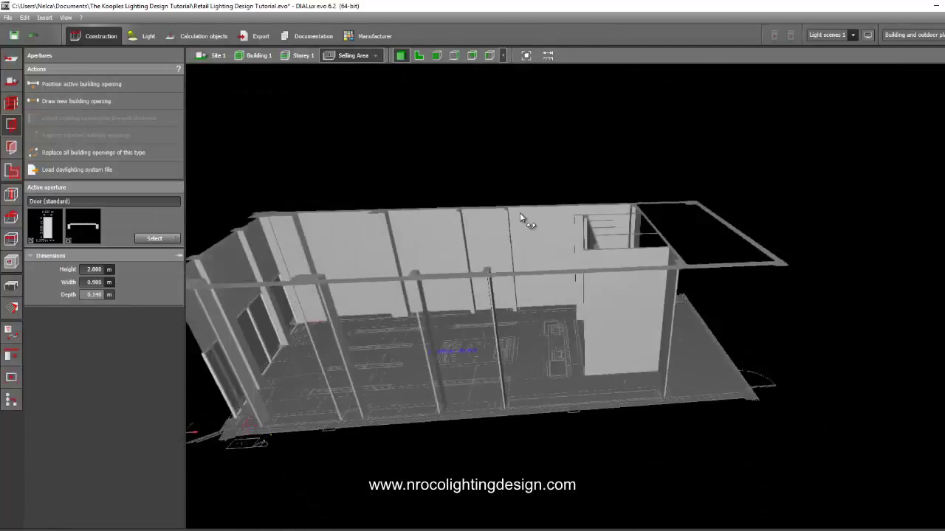
scroll(565, 292, "up", 5)
right_click_drag(565, 291, 588, 133)
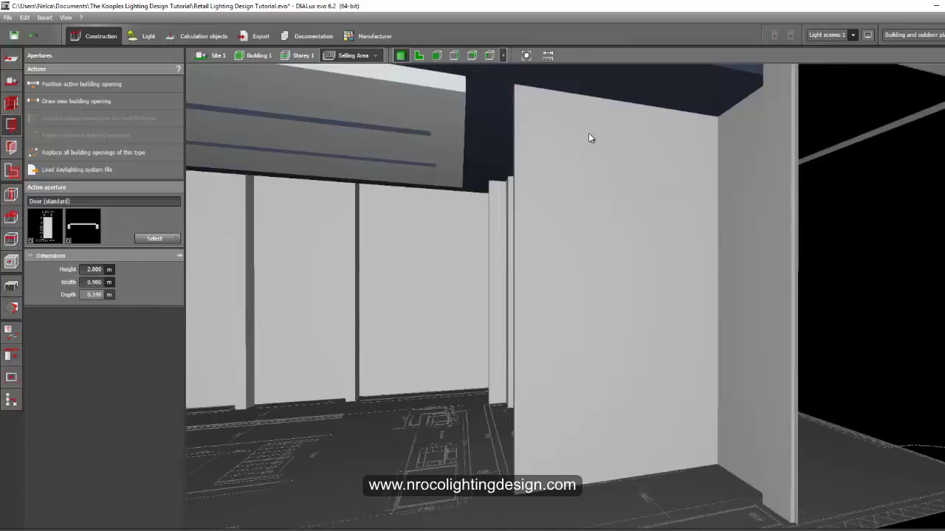
Draw a rectangular cutout about 0.95 m wide in the fitting rooms' side wall and stretch it from the floor to 2.800 m high.
left_click(11, 217)
left_click(52, 90)
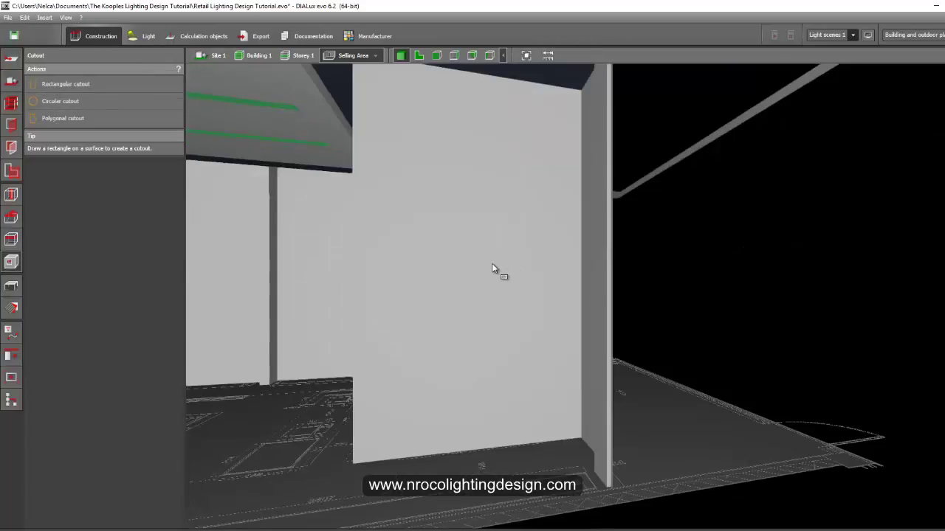
left_click(556, 262)
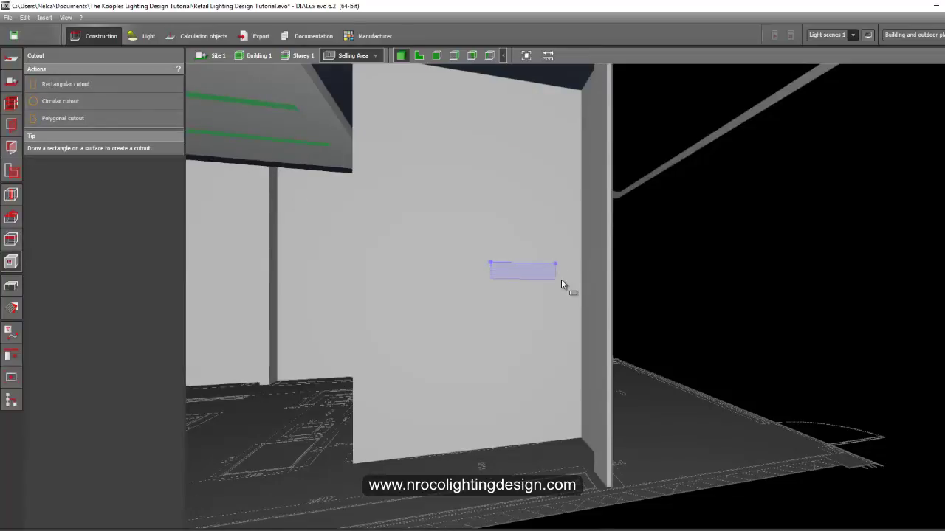
left_click(543, 442)
left_click(438, 57)
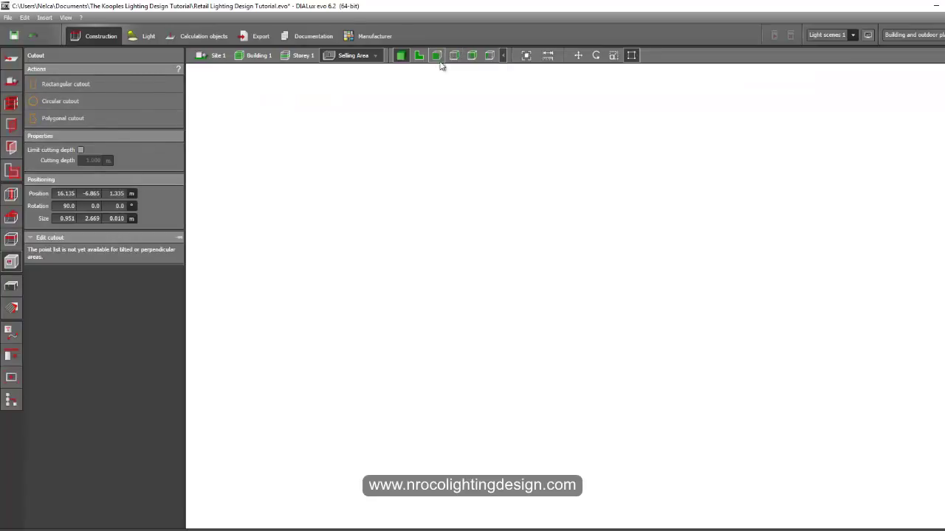
scroll(550, 254, "up", 3)
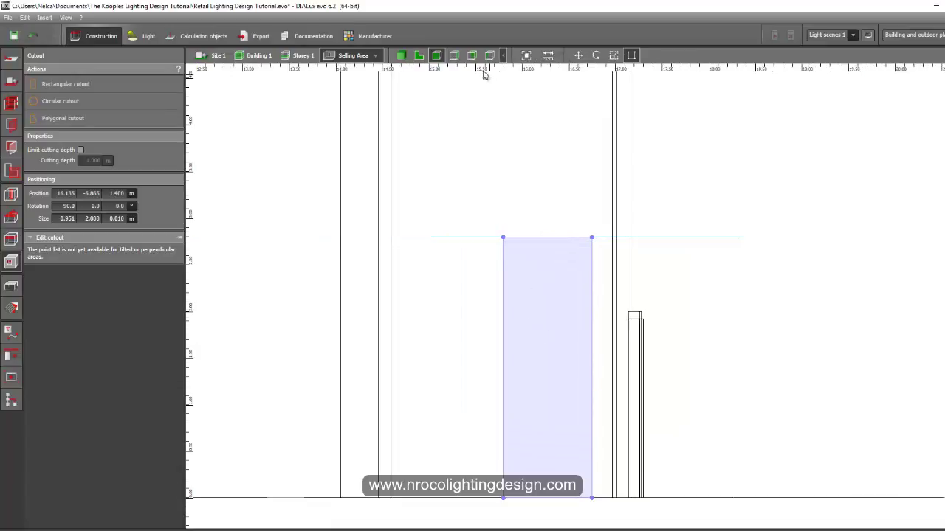
Move the cutout along the wall to X position 16.543 m, flush with the corner at the Stock Room wall.
left_click(419, 56)
scroll(640, 232, "up", 3)
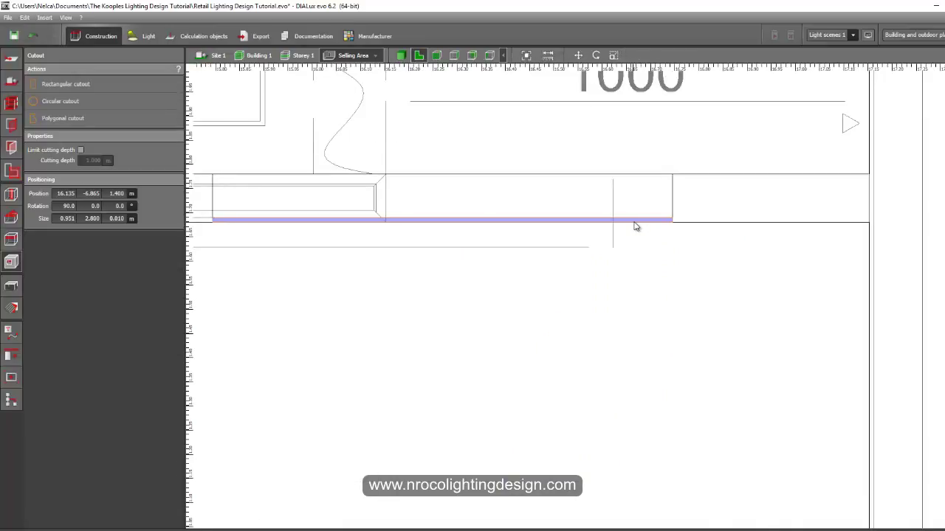
right_click(637, 227)
left_click(648, 229)
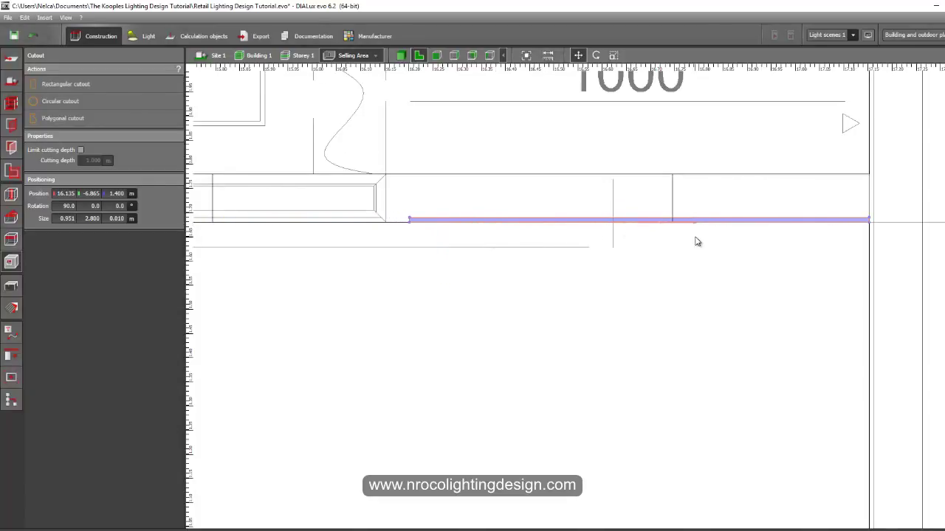
middle_click_drag(719, 294, 471, 306)
scroll(638, 245, "up", 6)
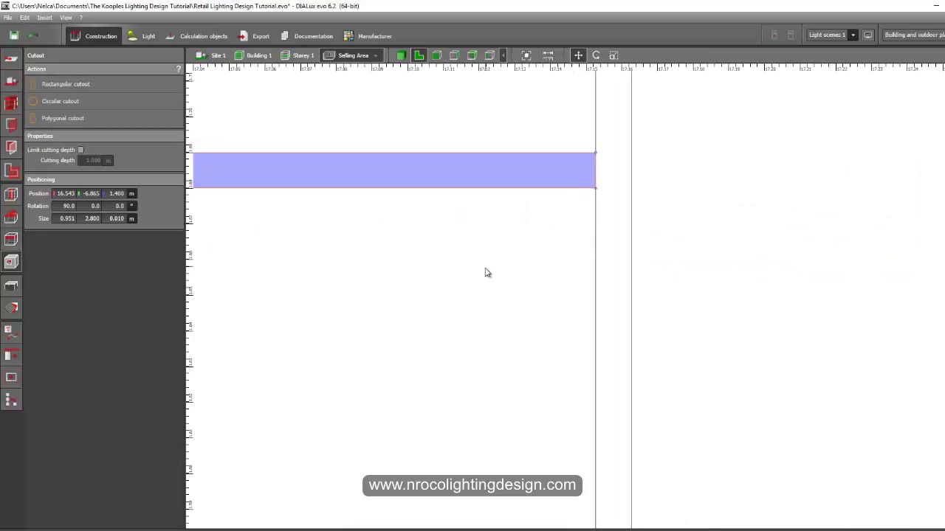
Stretch the cutout's free edge to the end of the drawn partition, making it 1.000 m wide.
scroll(485, 273, "down", 8)
scroll(510, 228, "up", 5)
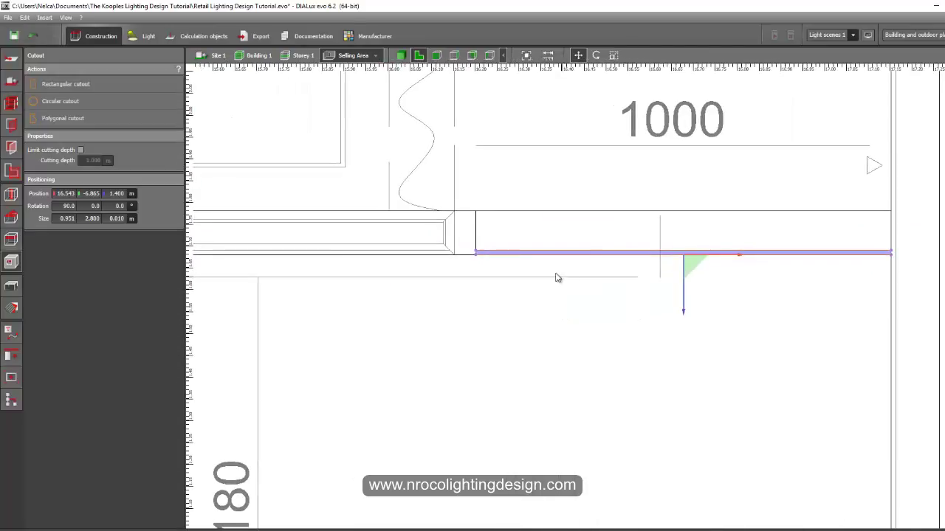
scroll(477, 255, "up", 2)
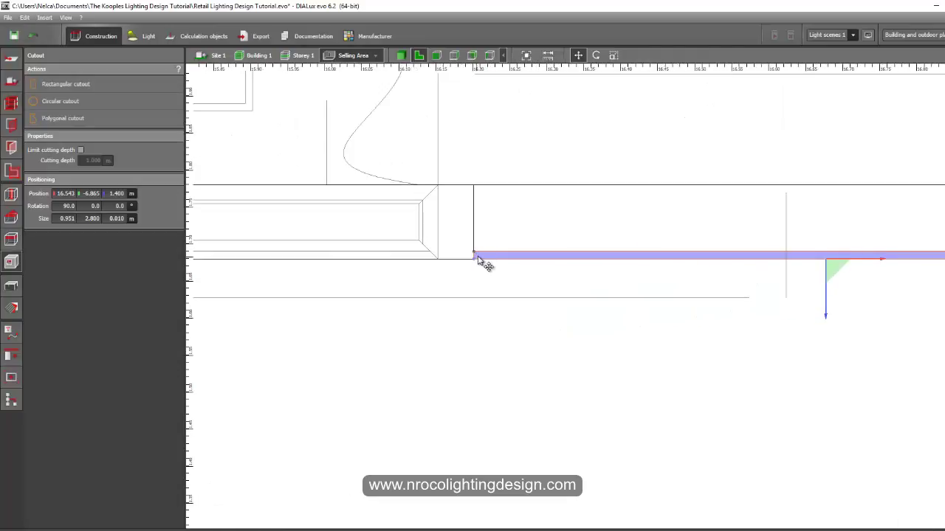
right_click(478, 256)
left_click(487, 286)
scroll(478, 264, "up", 2)
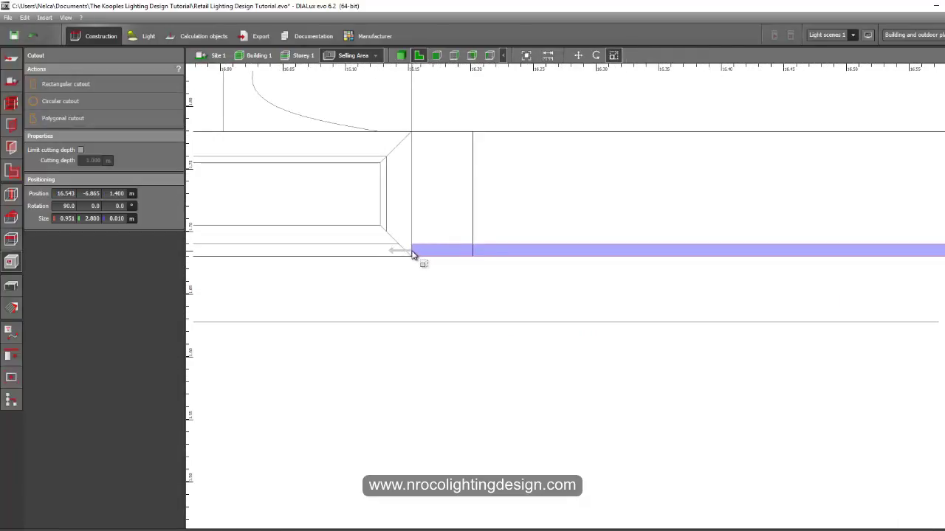
Examine the fitting room doorway cutout in the 3D view.
left_click(401, 56)
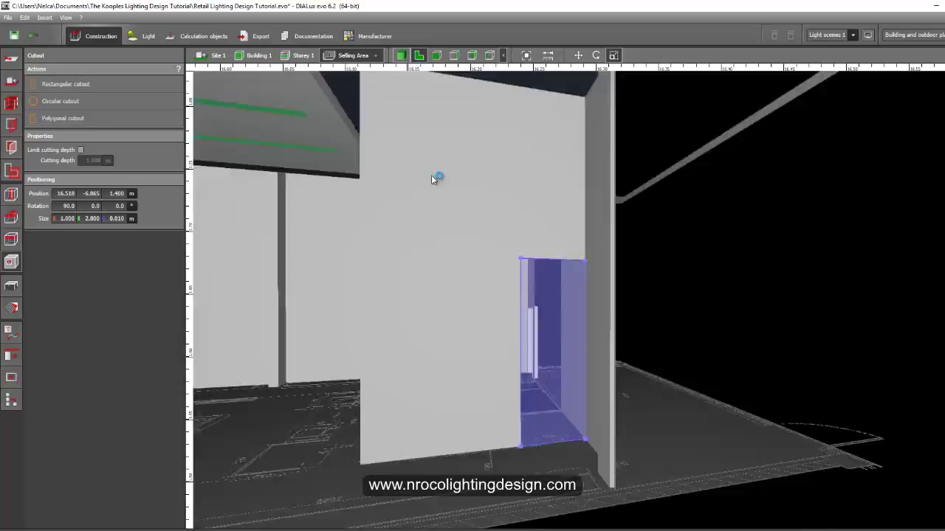
scroll(433, 178, "down", 3)
left_click(596, 239)
scroll(478, 232, "up", 3)
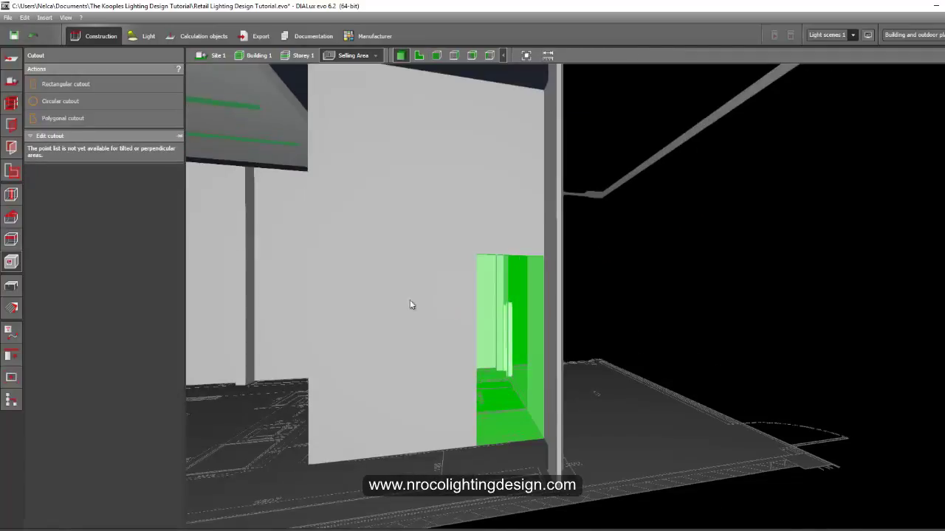
mouse_move(411, 305)
middle_mouse_down()
mouse_move(387, 322)
mouse_move(392, 310)
mouse_move(429, 320)
mouse_move(402, 317)
middle_mouse_up()
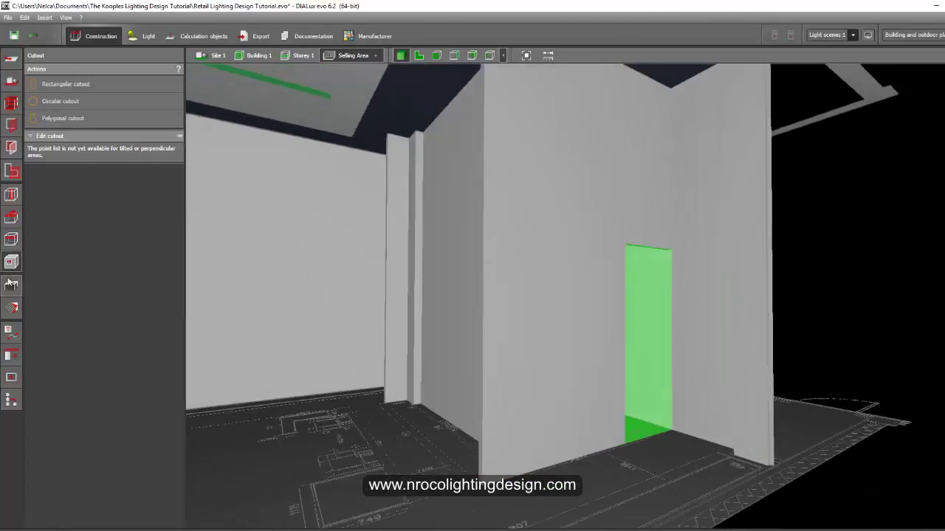
Draw a rectangular cutout about 0.8 m wide and 2.800 m high in Fitting Room 1's side wall facing the stock room door passage.
left_click(11, 284)
middle_click_drag(519, 412, 701, 338)
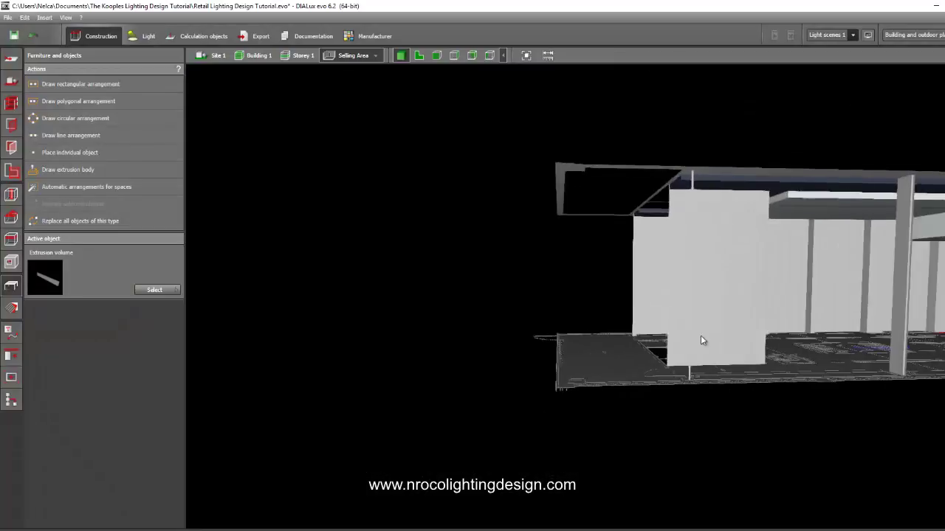
scroll(700, 331, "up", 6)
middle_click_drag(567, 334, 486, 347)
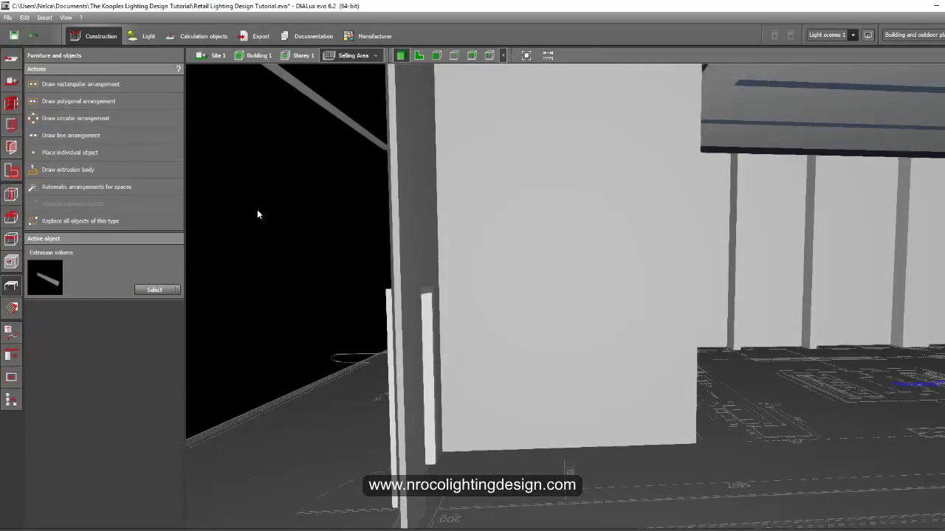
left_click(11, 262)
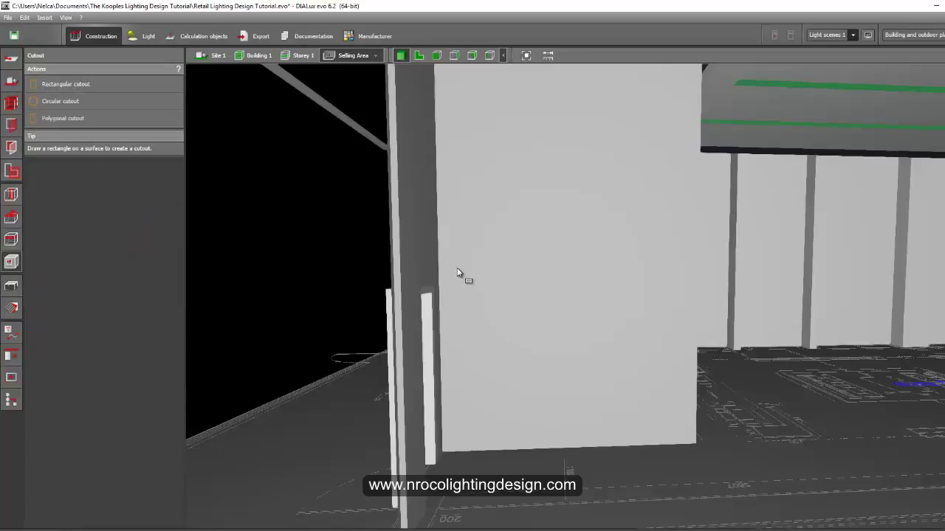
left_click(525, 268)
left_click(526, 448)
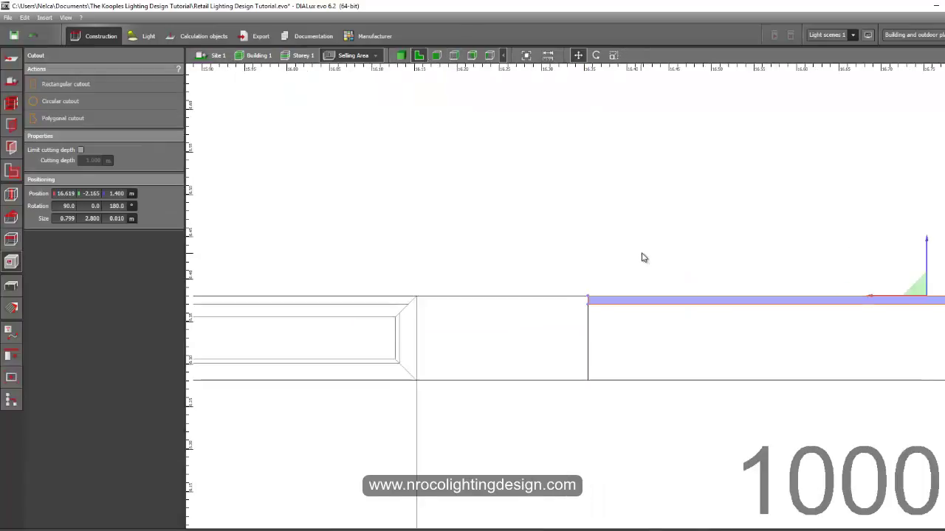
Scale the new Fitting Room 1 cutout so its free edge meets the end of the drawn partition.
scroll(589, 302, "up", 3)
right_click(595, 297)
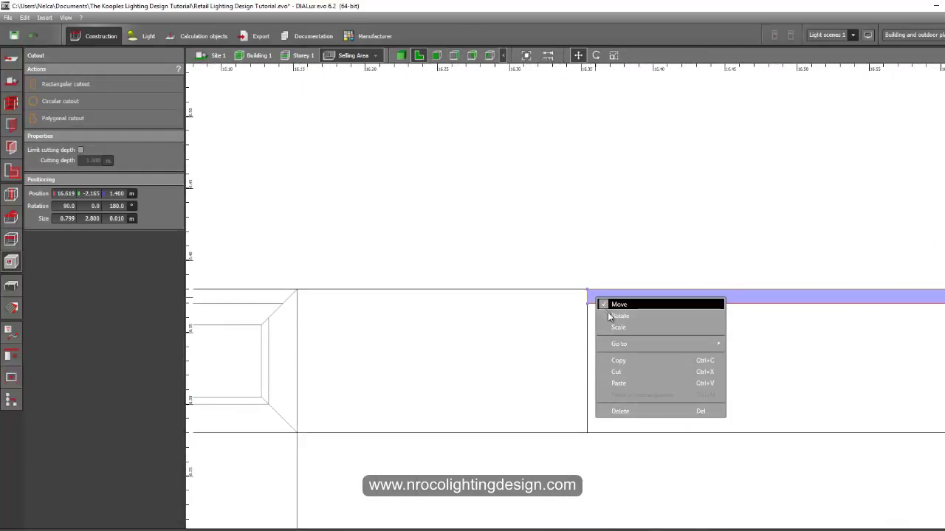
left_click(612, 327)
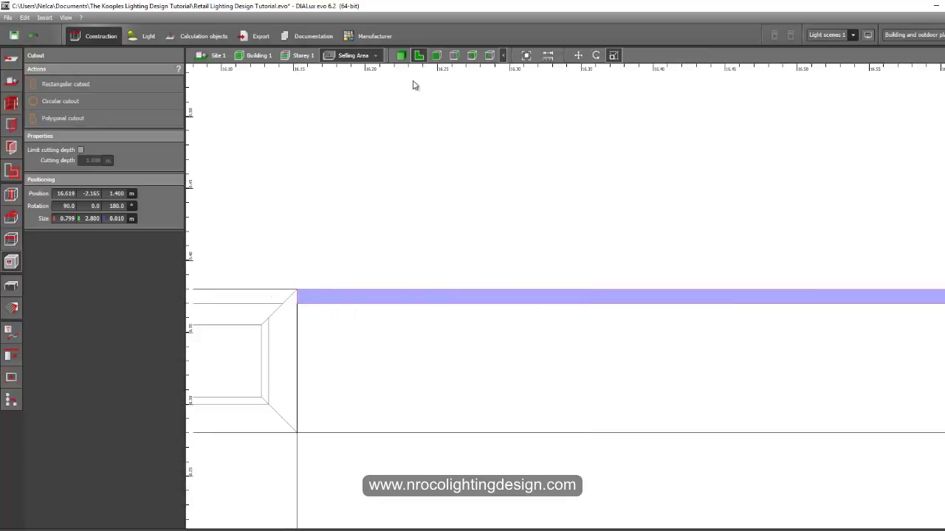
Examine the store in 3D: the room layout from above, the shopfront facade and the selling area's interior.
left_click(400, 56)
left_click(292, 256)
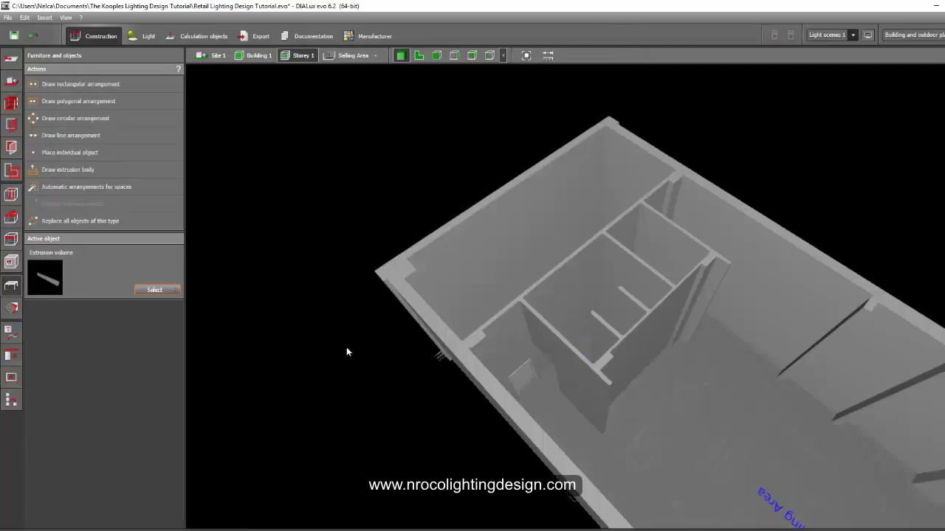
right_click_drag(346, 347, 351, 395)
left_click_drag(351, 398, 490, 392)
middle_click_drag(512, 322, 608, 324)
left_click_drag(608, 329, 649, 231)
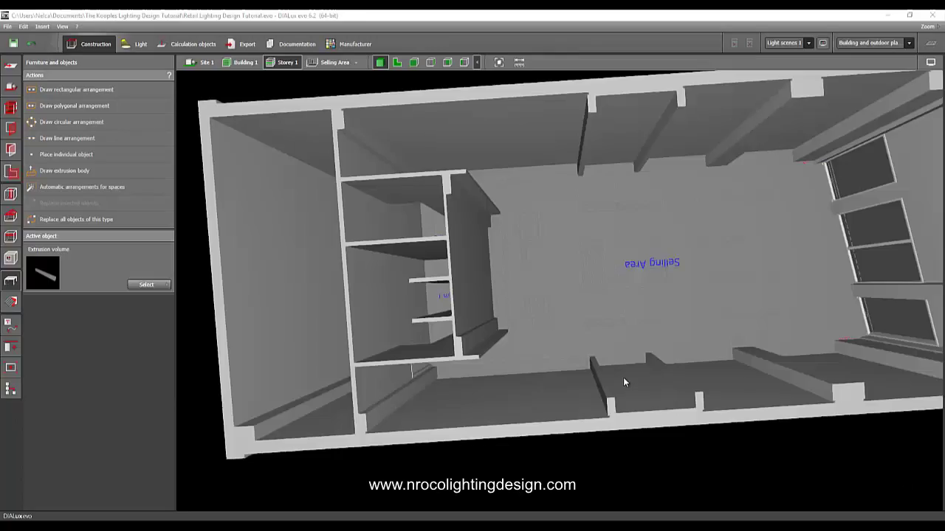
left_click_drag(623, 378, 691, 358)
right_click_drag(596, 385, 432, 305)
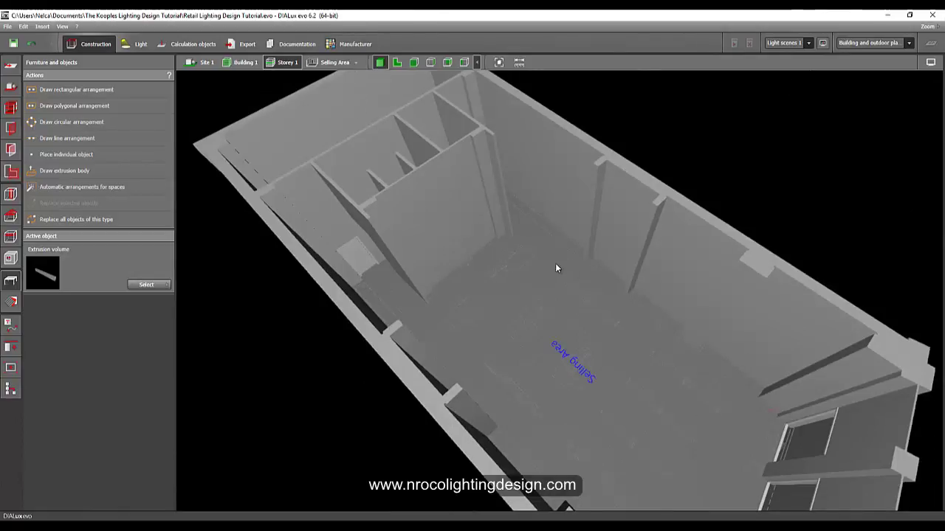
right_click_drag(555, 268, 256, 134)
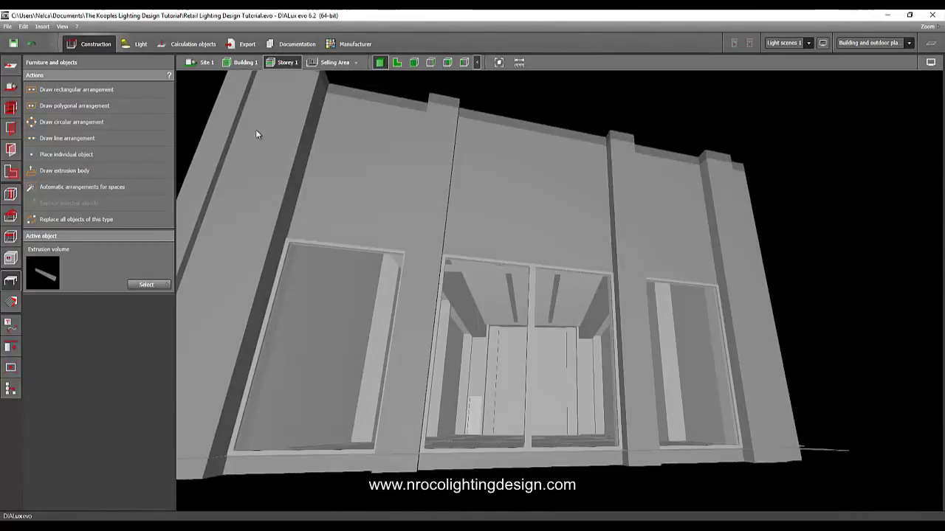
right_click_drag(209, 71, 539, 274)
scroll(556, 264, "up", 5)
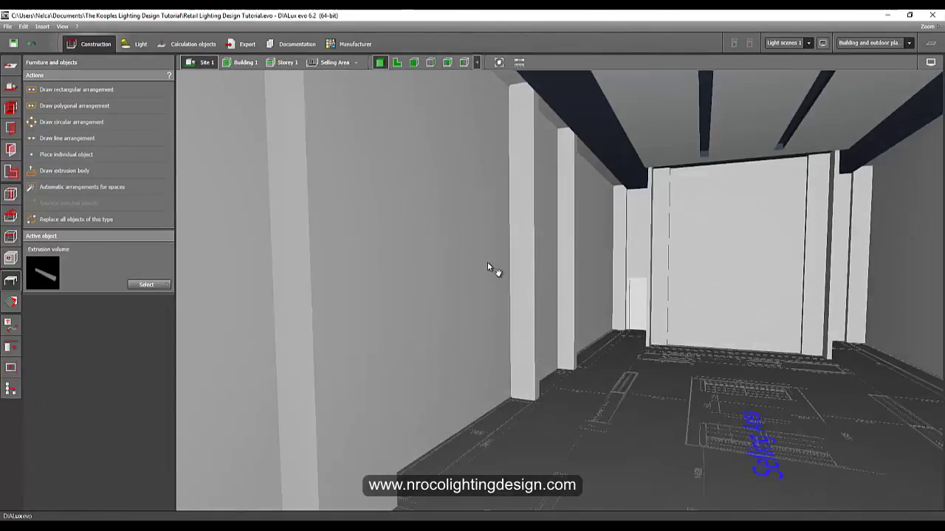
middle_click_drag(487, 267, 472, 289)
right_click_drag(472, 290, 538, 367)
scroll(500, 346, "up", 6)
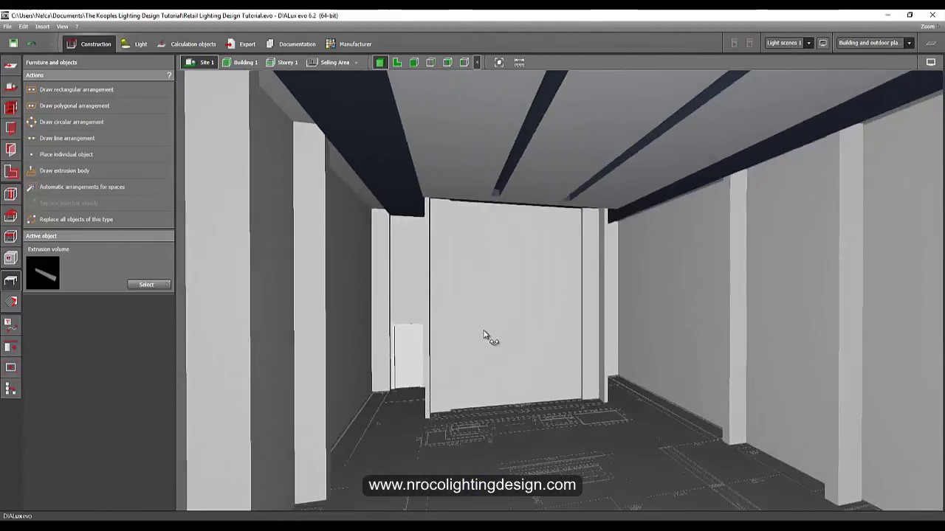
right_click_drag(484, 335, 516, 349)
right_click_drag(537, 316, 497, 244)
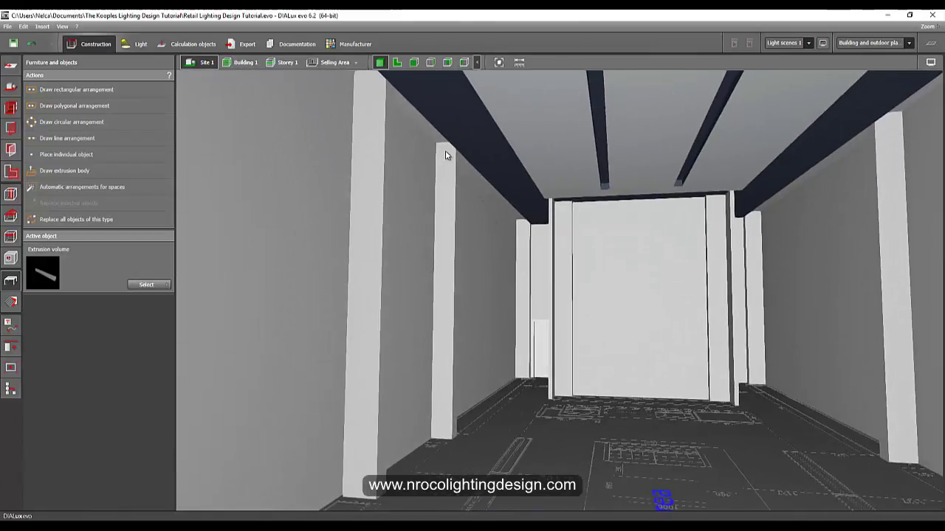
Draw a rectangular beam 3.211 m long and 0.500 m wide along the Selling Area's side wall, over the 3011 display unit near the shopfront.
left_click(396, 62)
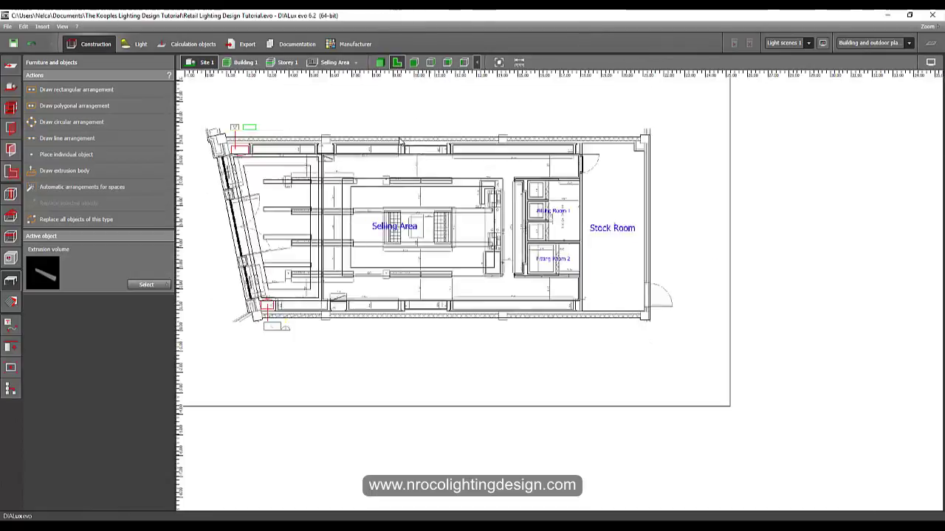
scroll(410, 144, "up", 1)
left_click(285, 63)
middle_click_drag(310, 151, 614, 238)
scroll(543, 251, "down", 7)
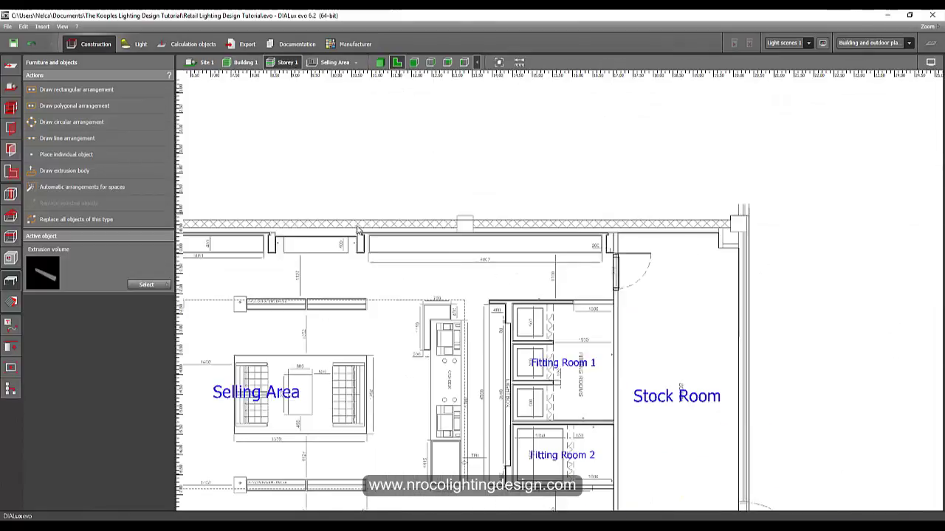
middle_click_drag(357, 228, 685, 210)
scroll(410, 289, "down", 2)
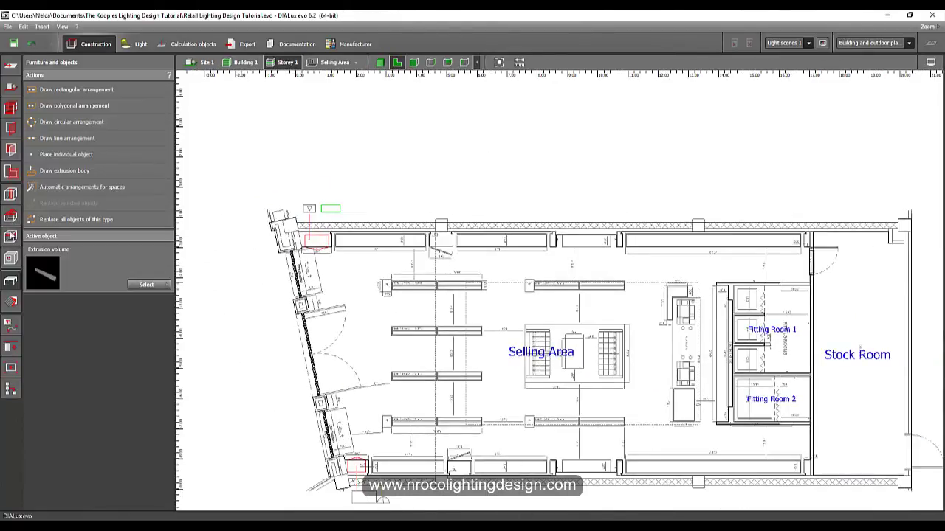
left_click(12, 195)
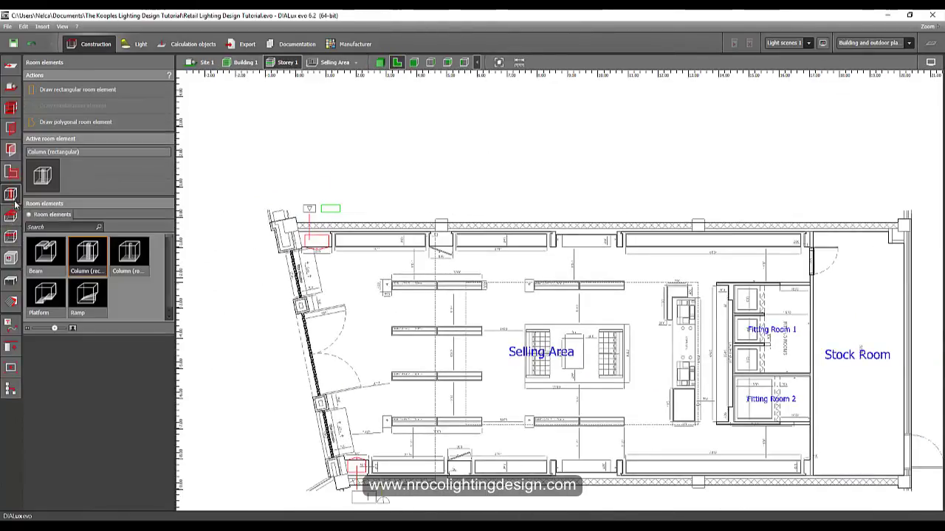
left_click(37, 262)
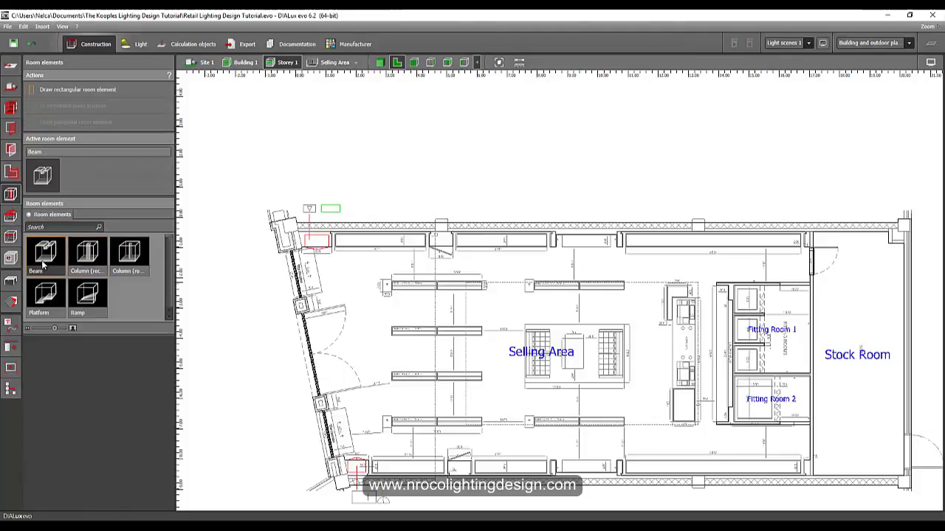
left_click(51, 88)
scroll(374, 197, "up", 3)
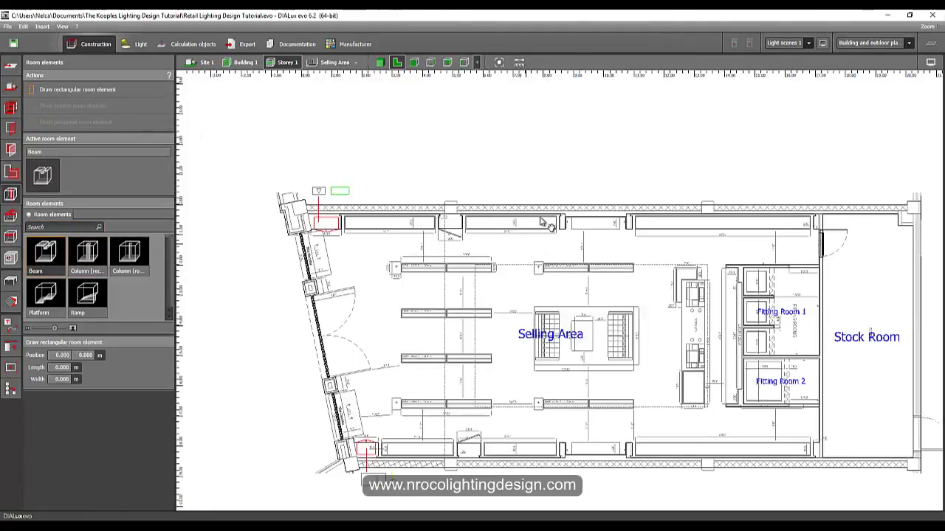
scroll(374, 198, "up", 5)
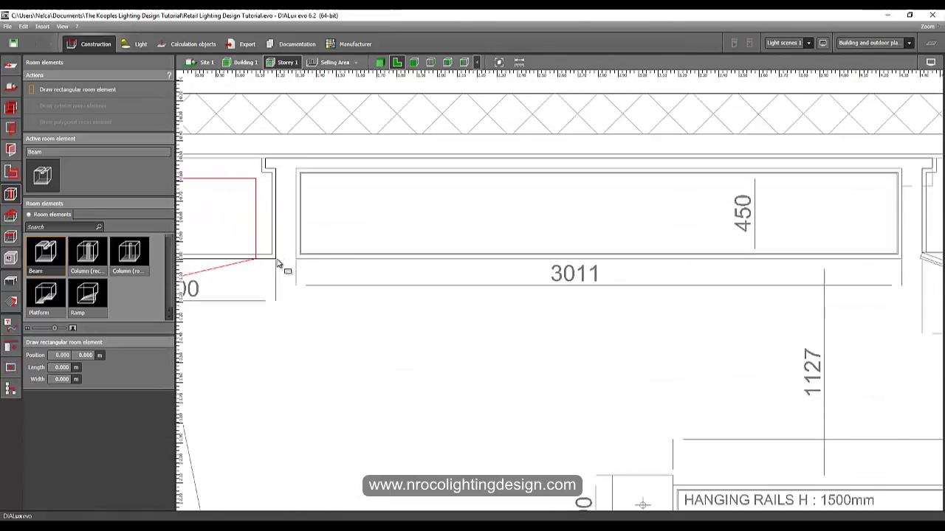
left_click(279, 263)
scroll(295, 244, "down", 2)
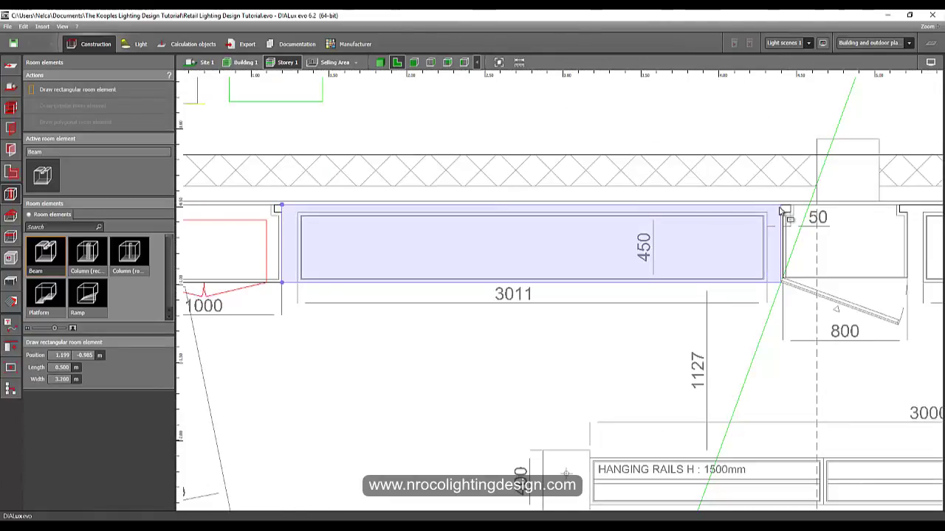
scroll(784, 221, "up", 4)
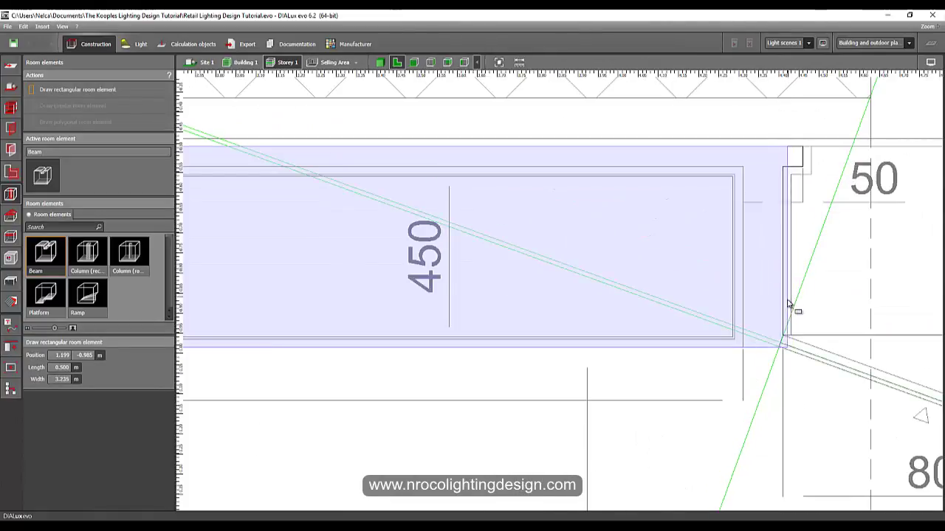
left_click(787, 341)
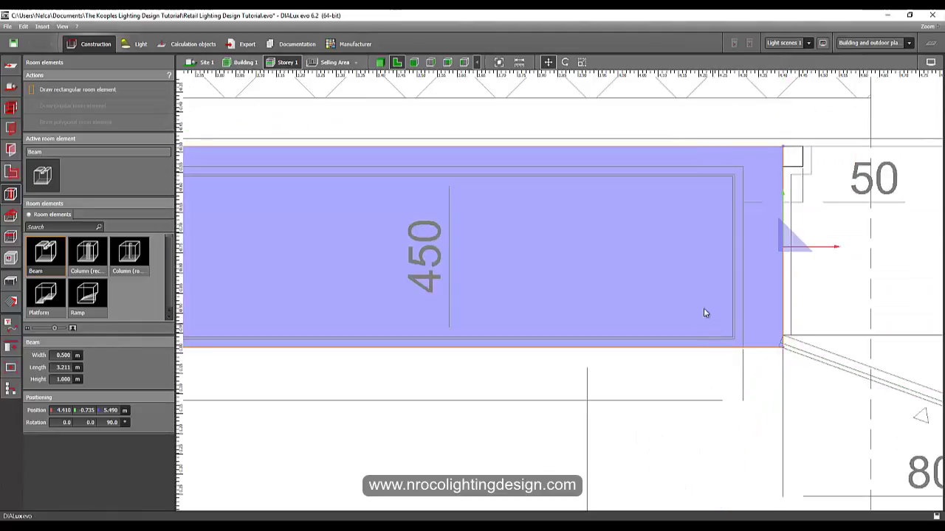
Check the new beam's height and position against the lowered ceiling in the front elevation and the Selling Area's 3D view.
scroll(676, 293, "down", 4)
middle_click_drag(667, 302, 585, 248)
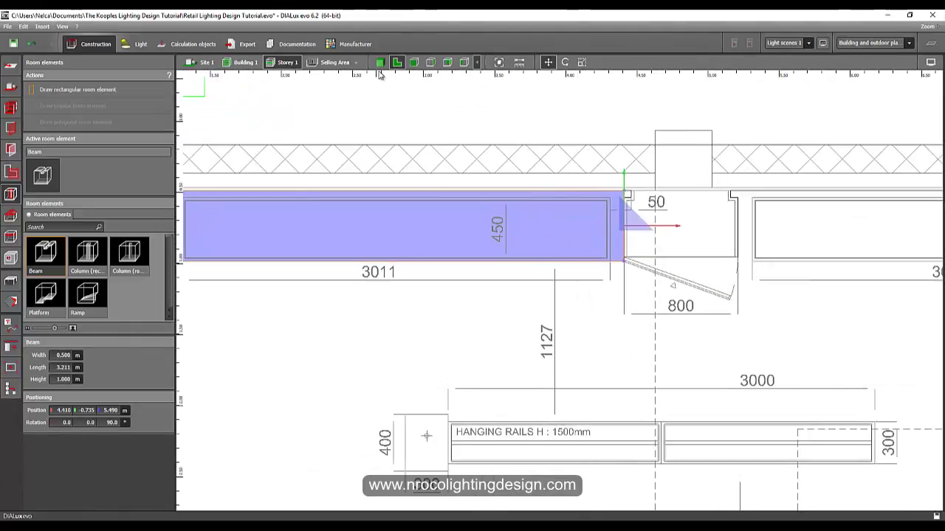
left_click(379, 63)
left_click(414, 63)
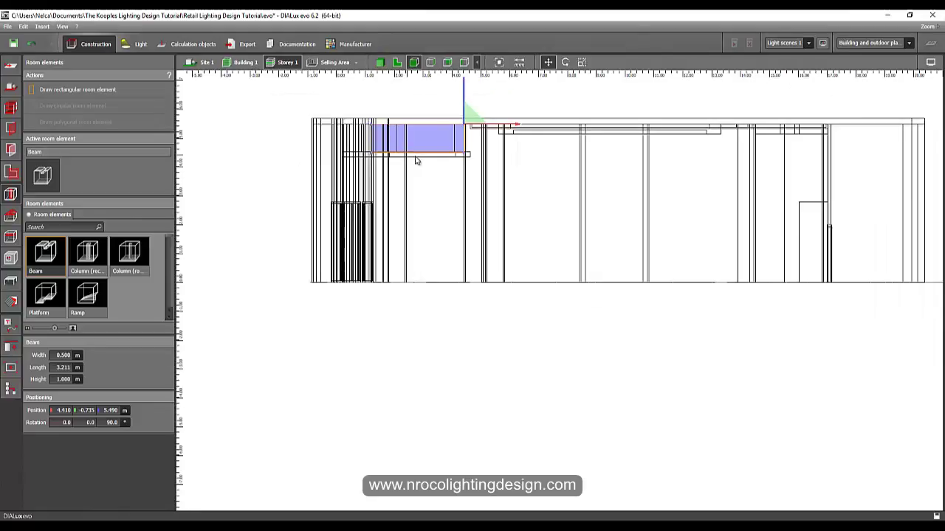
scroll(415, 155, "up", 2)
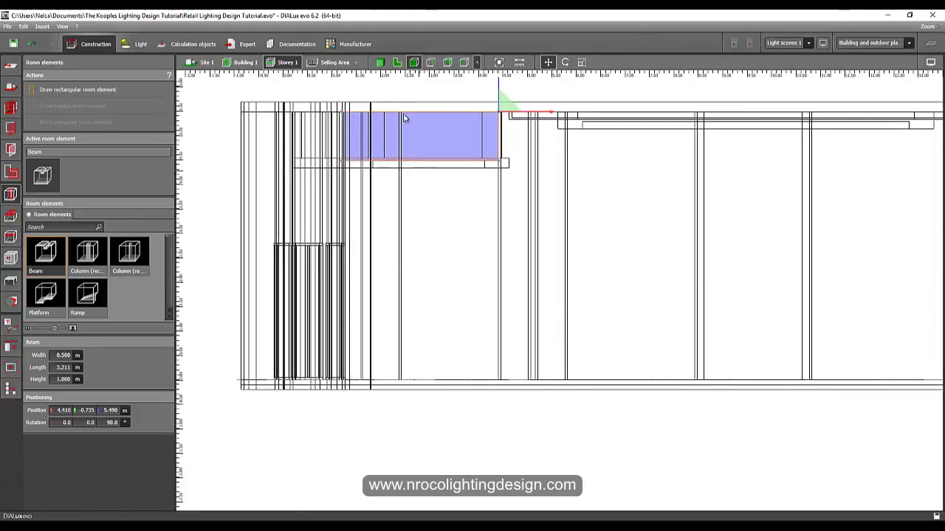
left_click(379, 62)
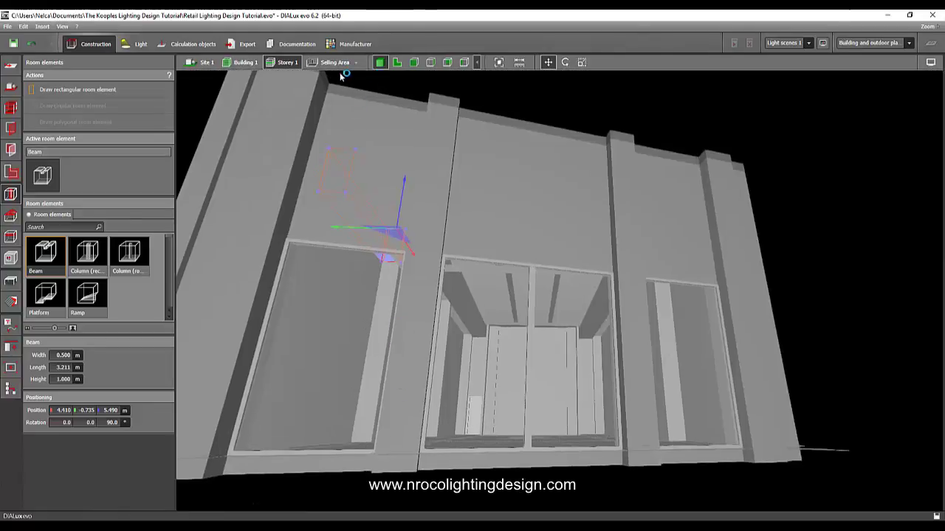
left_click(335, 63)
right_click_drag(478, 239, 513, 298)
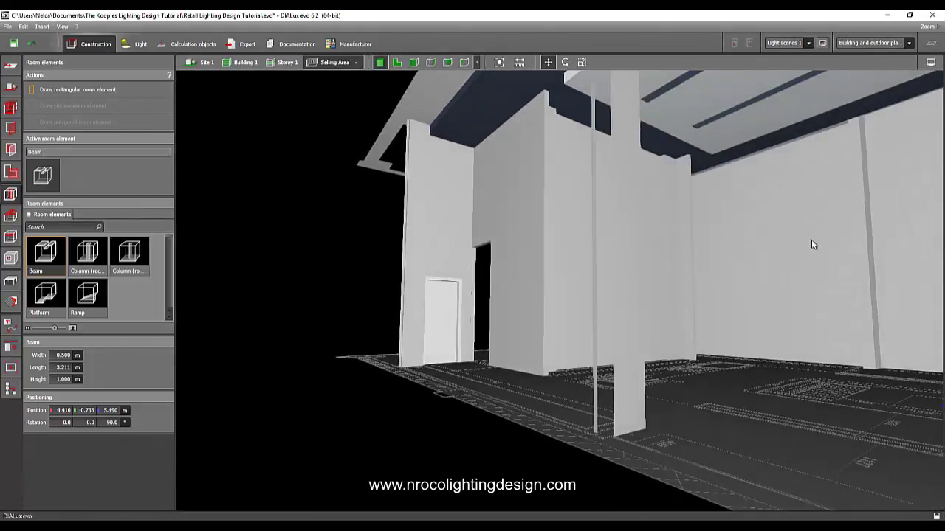
scroll(724, 314, "up", 5)
middle_click_drag(521, 327, 740, 287)
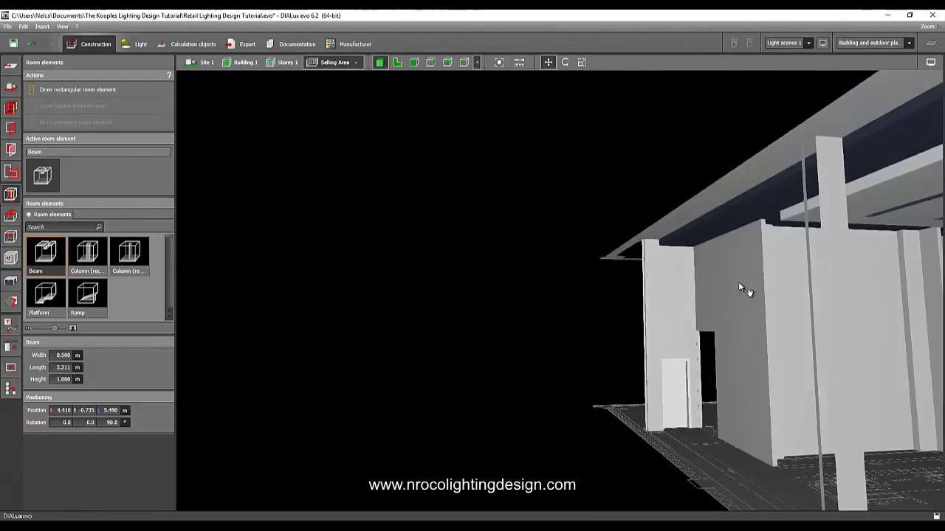
left_click_drag(741, 288, 876, 304)
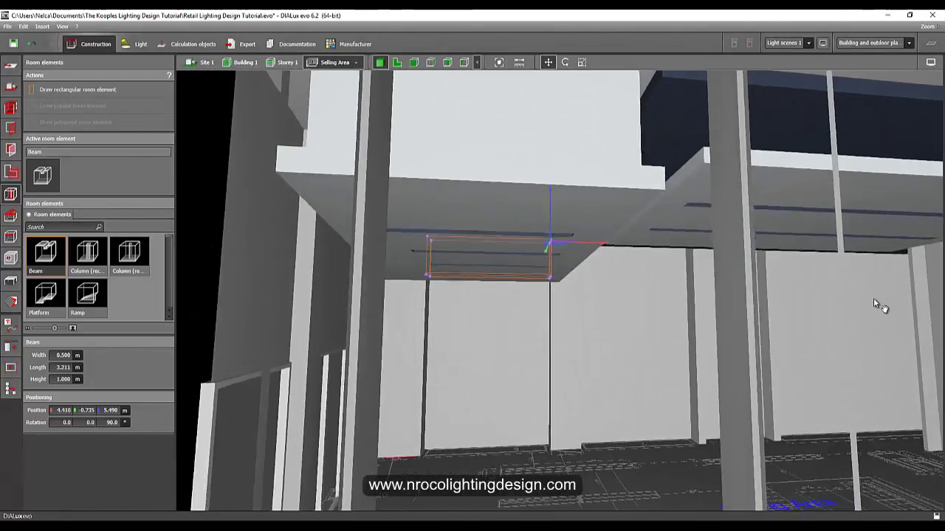
right_click_drag(874, 303, 838, 314)
Deselect the beam and inspect how it meets the columns and lowered ceiling from several 3D angles.
left_click(573, 329)
right_click_drag(543, 318, 412, 293)
scroll(432, 310, "up", 3)
scroll(418, 293, "up", 4)
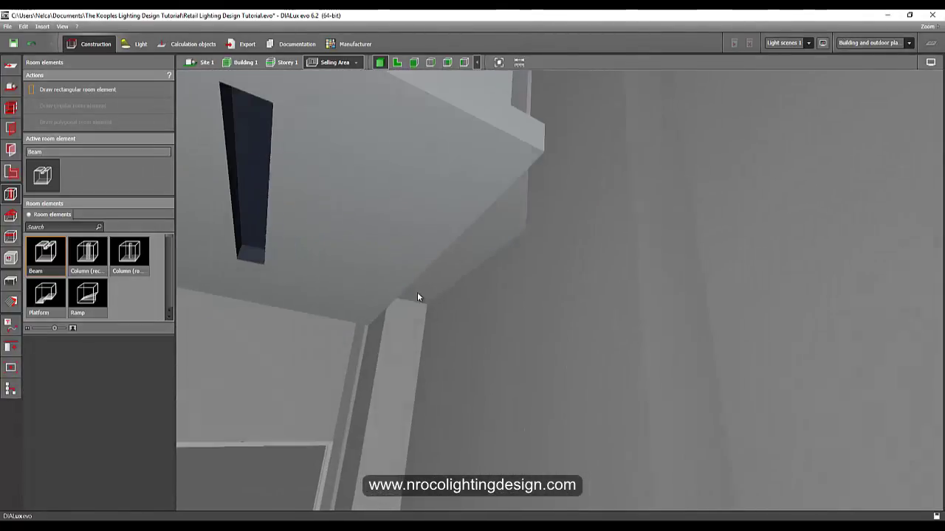
scroll(417, 296, "up", 1)
left_click(434, 290)
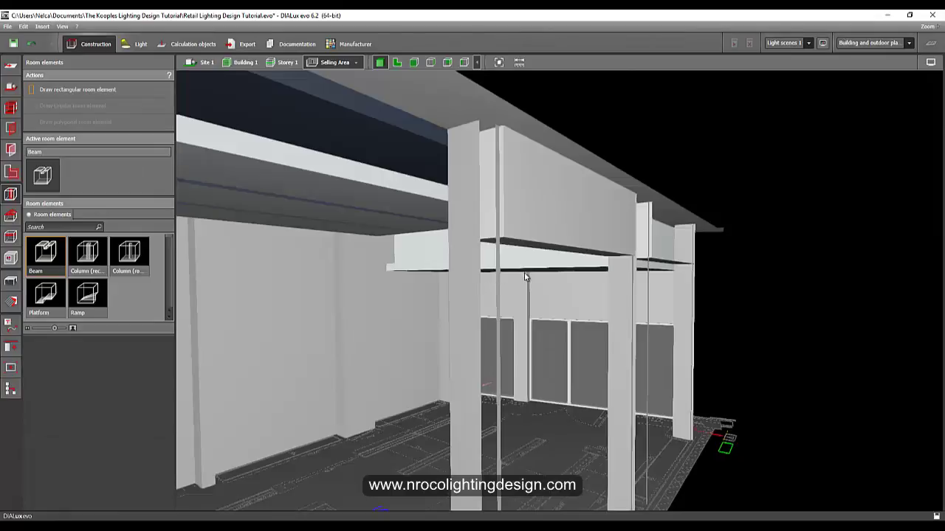
left_click_drag(526, 277, 443, 284)
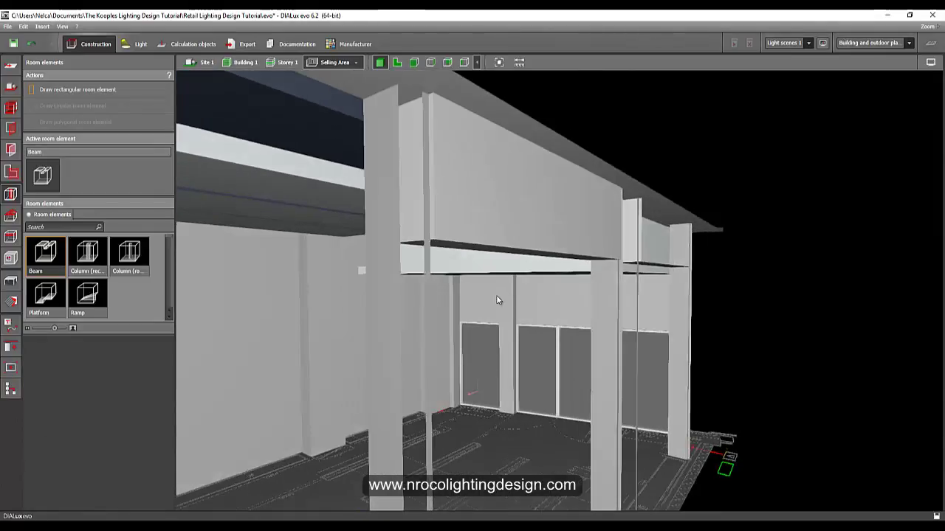
right_click_drag(491, 300, 462, 295)
middle_click_drag(575, 271, 332, 256)
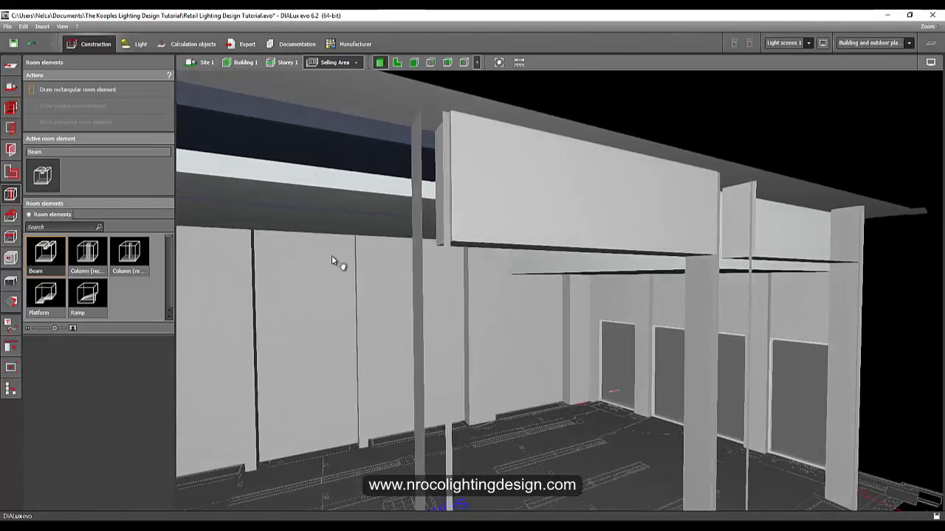
left_click_drag(334, 262, 311, 259)
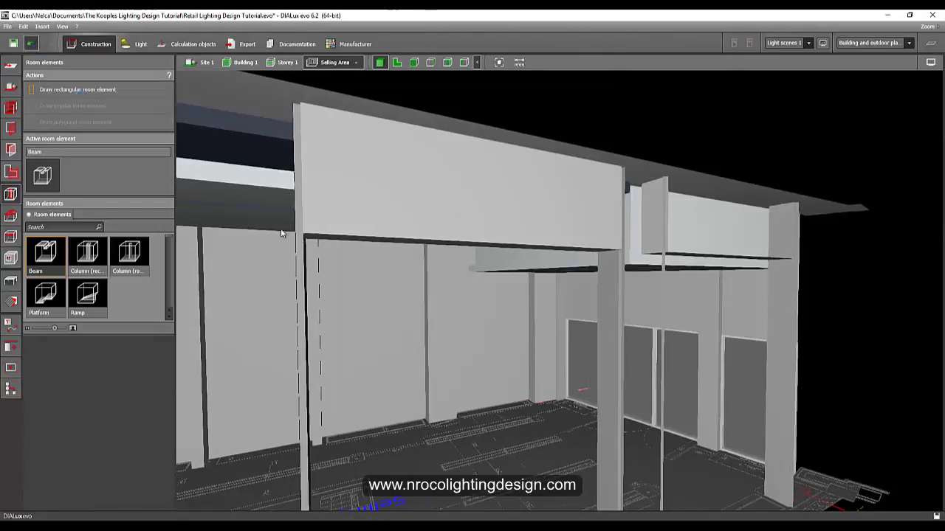
Undo the beam drawn over the 3011 display unit near the shopfront and look at the Selling Area in plan and 3D.
key("ctrl+z")
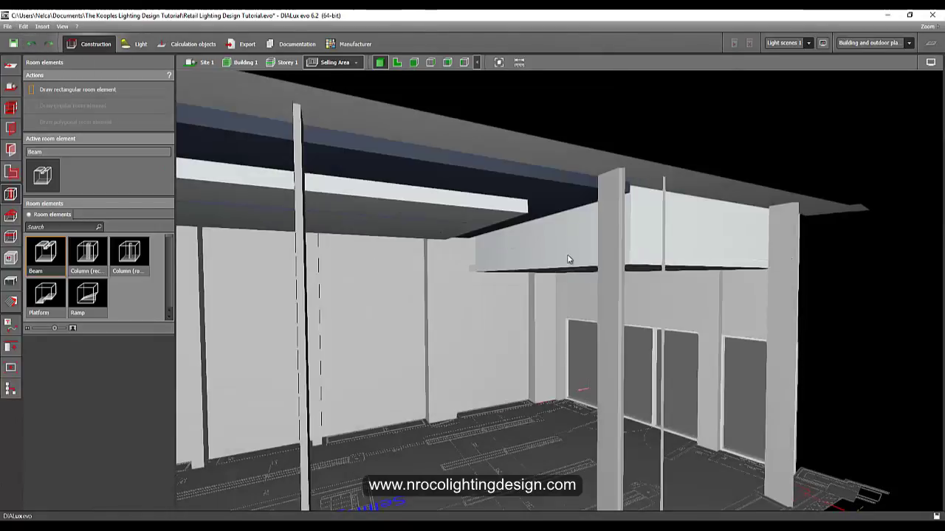
right_click_drag(406, 160, 372, 118)
left_click(397, 62)
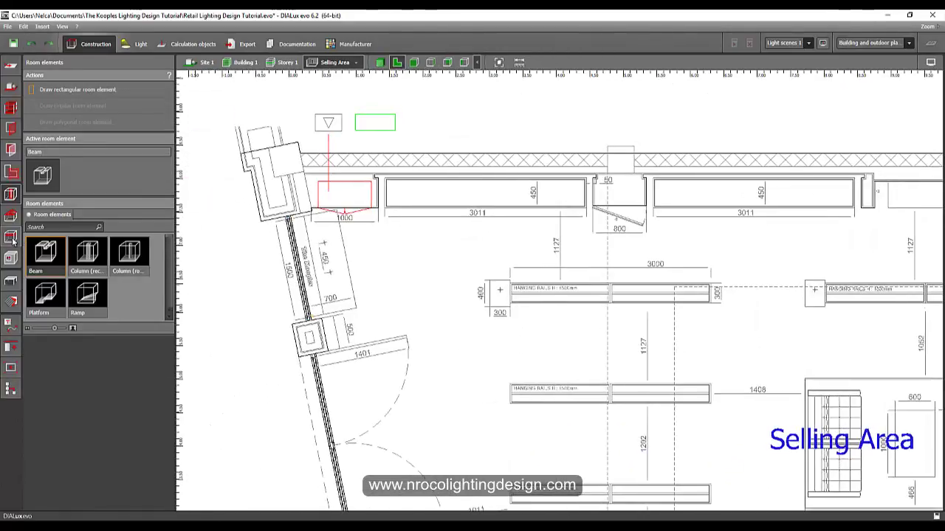
left_click(381, 64)
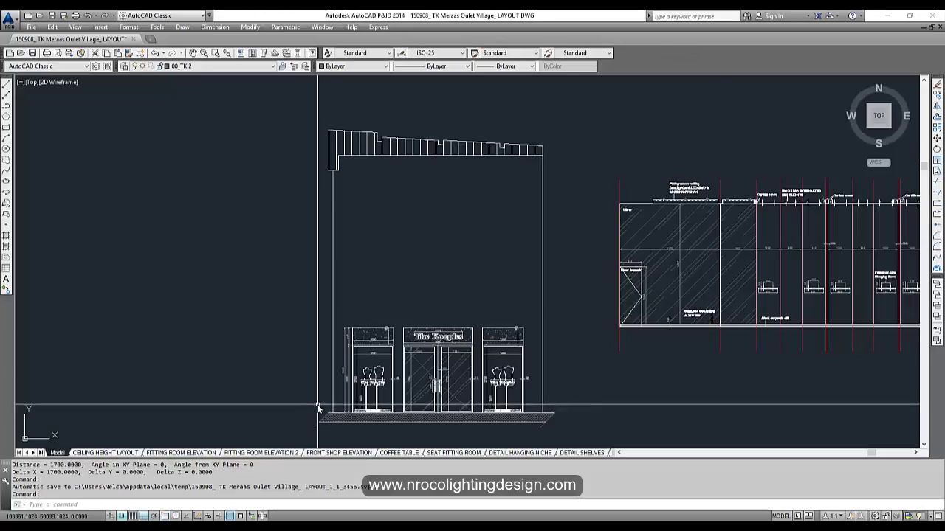
Switch to AutoCAD and find the shopfront section showing the lowered boxes above the side-wall display units.
scroll(473, 295, "down", 3)
scroll(517, 188, "up", 3)
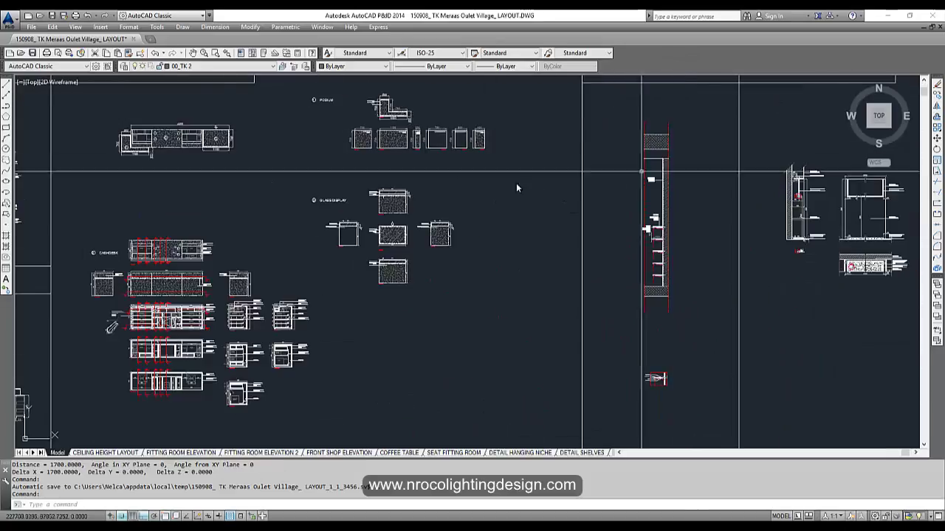
middle_click_drag(158, 236, 666, 210)
scroll(464, 242, "down", 4)
scroll(192, 253, "up", 8)
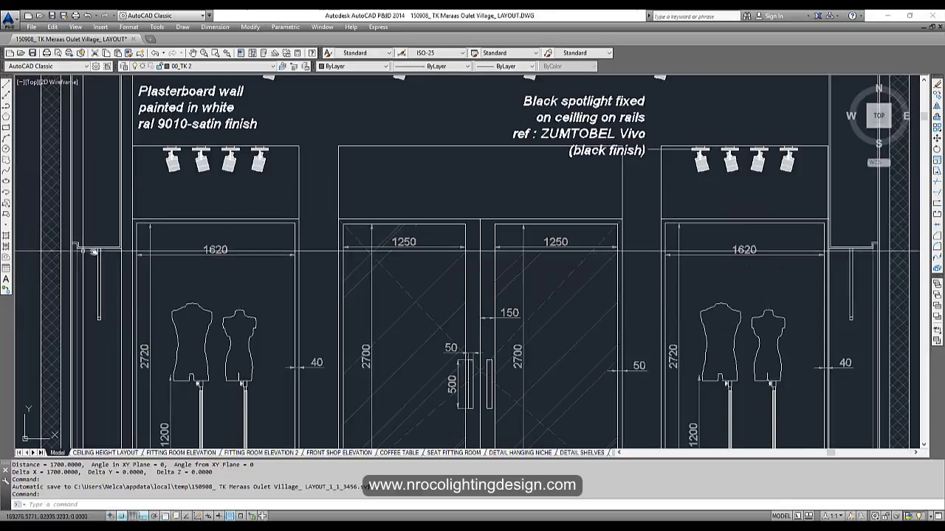
scroll(94, 252, "down", 3)
scroll(214, 302, "up", 2)
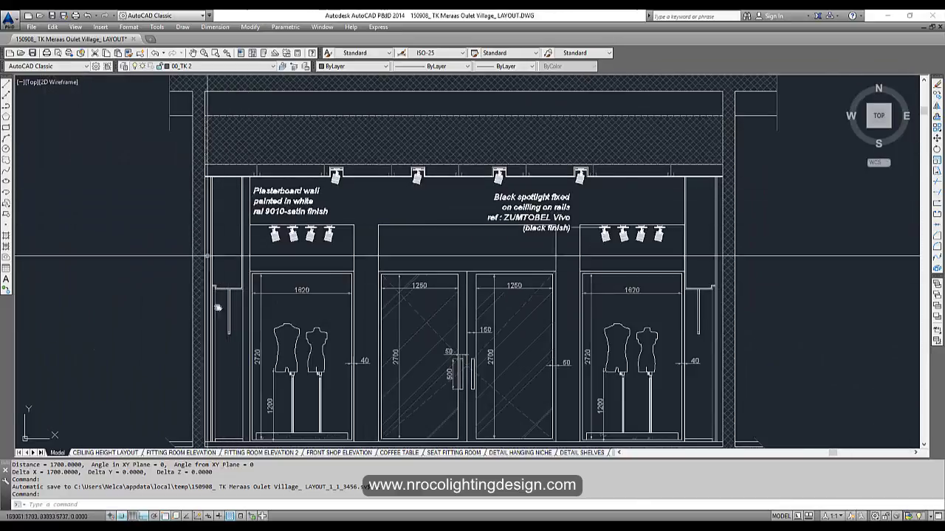
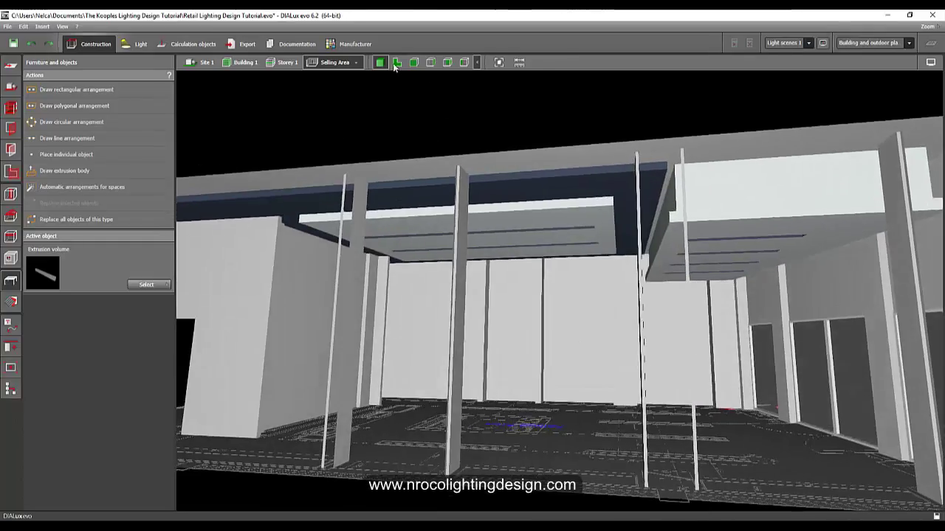
In DIALux evo, draw a new ceiling 0.500 m deep over the second 3011 display unit in the Selling Area and show it in front elevation.
left_click(396, 63)
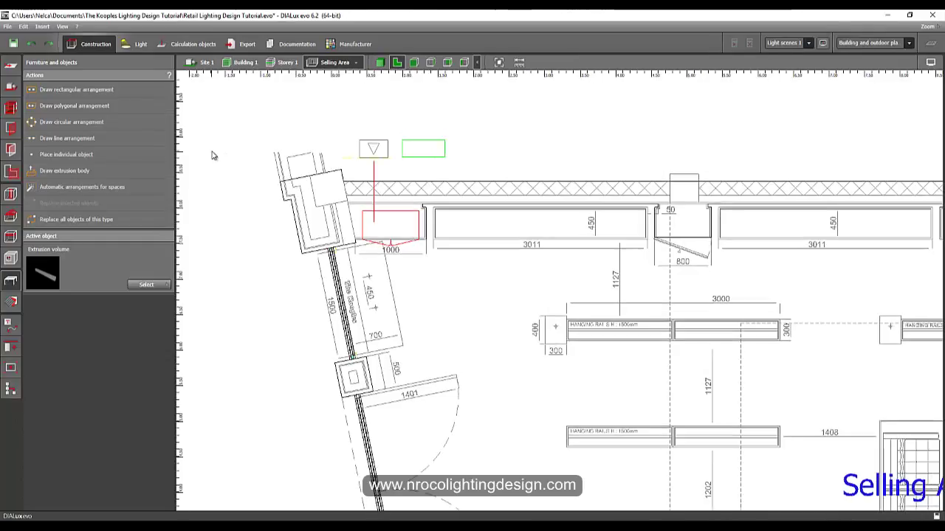
left_click(9, 237)
scroll(213, 249, "down", 2)
scroll(189, 166, "up", 4)
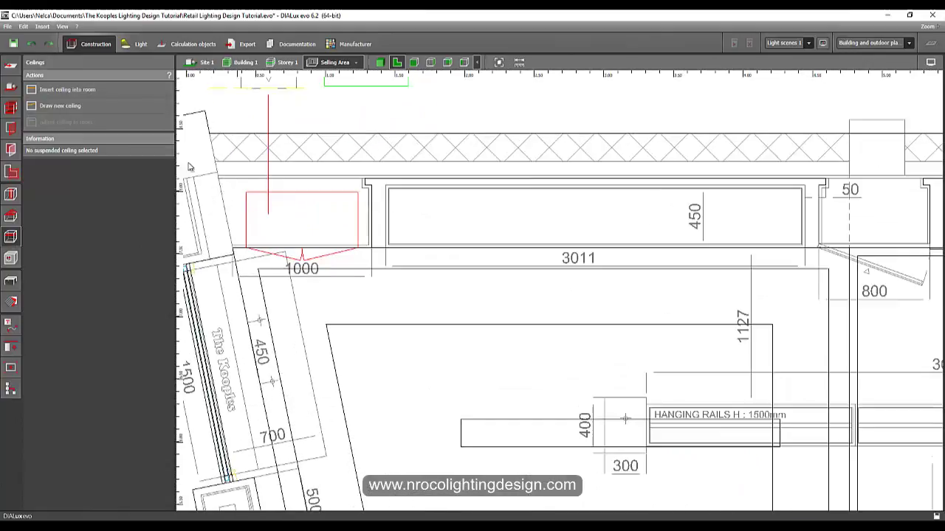
left_click(56, 109)
scroll(380, 262, "up", 3)
scroll(541, 263, "down", 1)
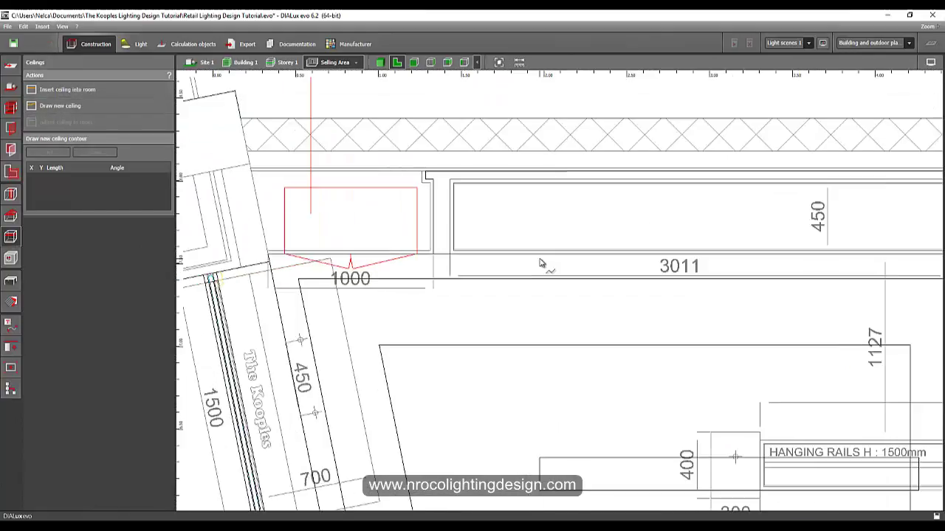
scroll(541, 264, "down", 2)
scroll(433, 243, "up", 4)
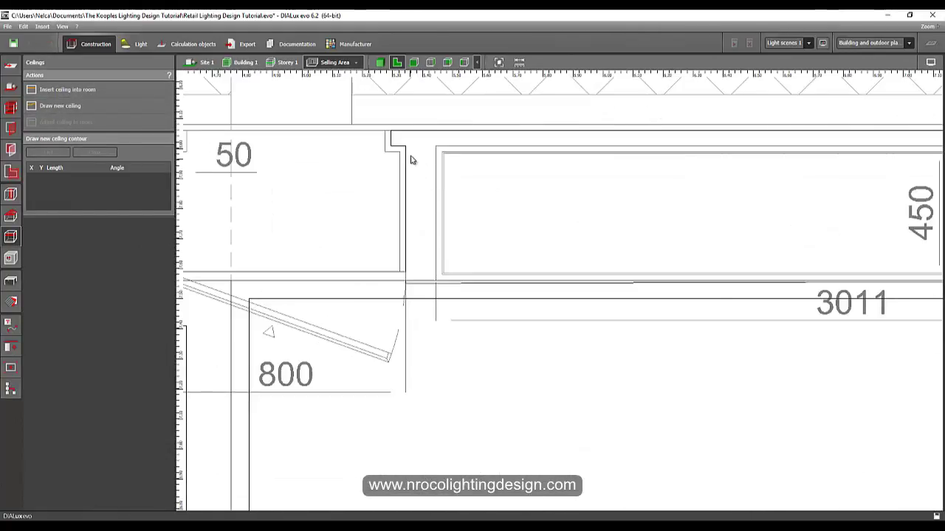
scroll(411, 160, "up", 1)
middle_click_drag(464, 181, 332, 211)
scroll(333, 211, "down", 2)
middle_click_drag(512, 258, 297, 240)
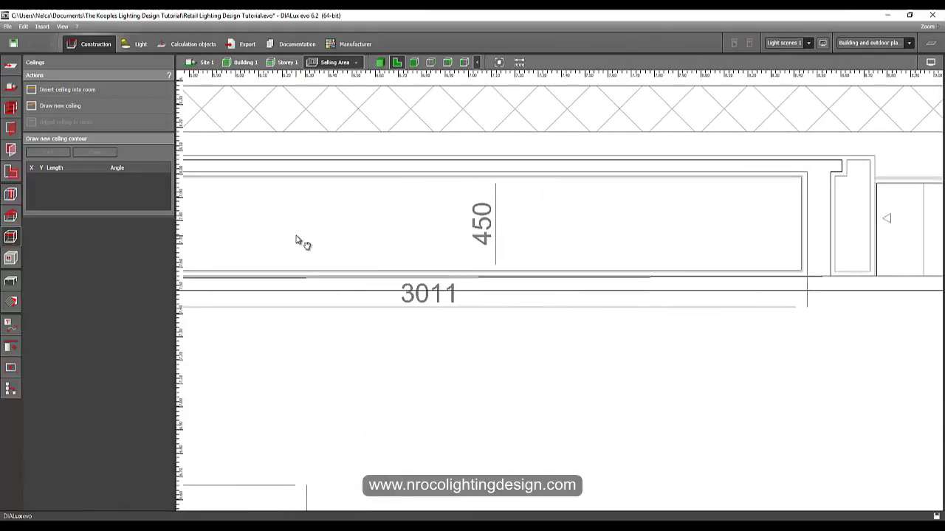
scroll(807, 302, "up", 2)
scroll(666, 285, "up", 2)
scroll(685, 285, "up", 1)
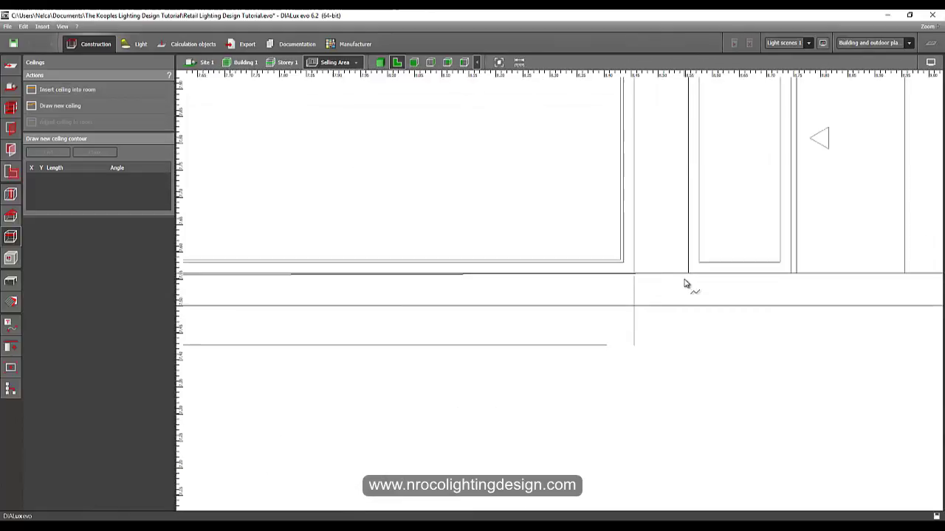
left_click(688, 276)
scroll(688, 276, "down", 1)
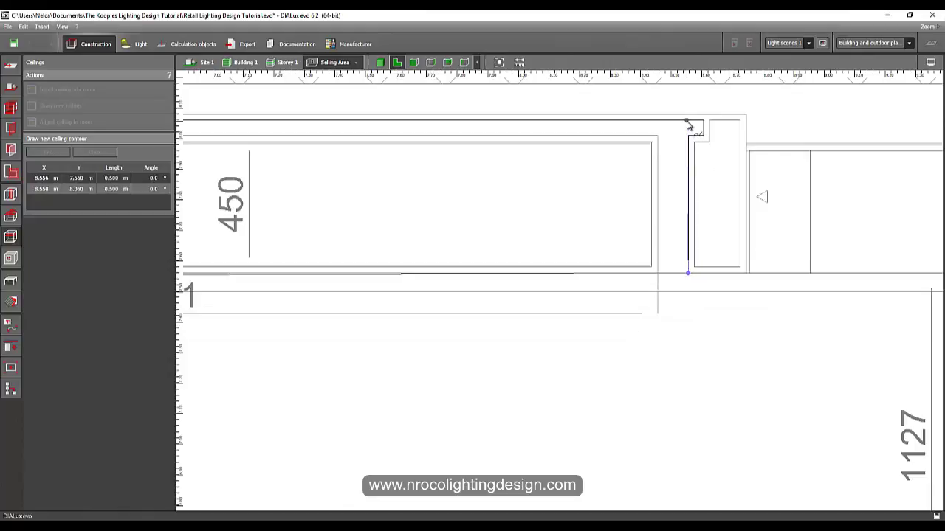
left_click(688, 121)
scroll(376, 198, "down", 2)
middle_click_drag(354, 194, 686, 177)
left_click(414, 63)
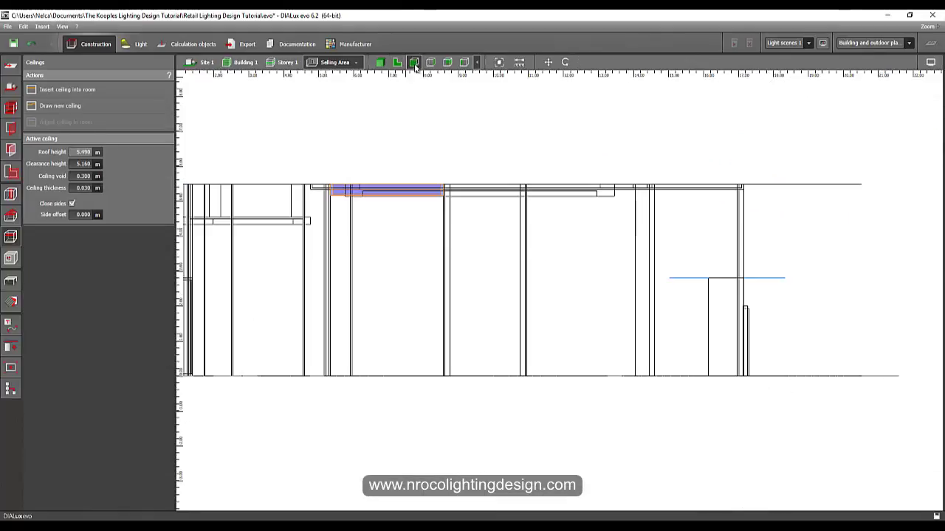
scroll(409, 147, "down", 2)
scroll(402, 196, "up", 2)
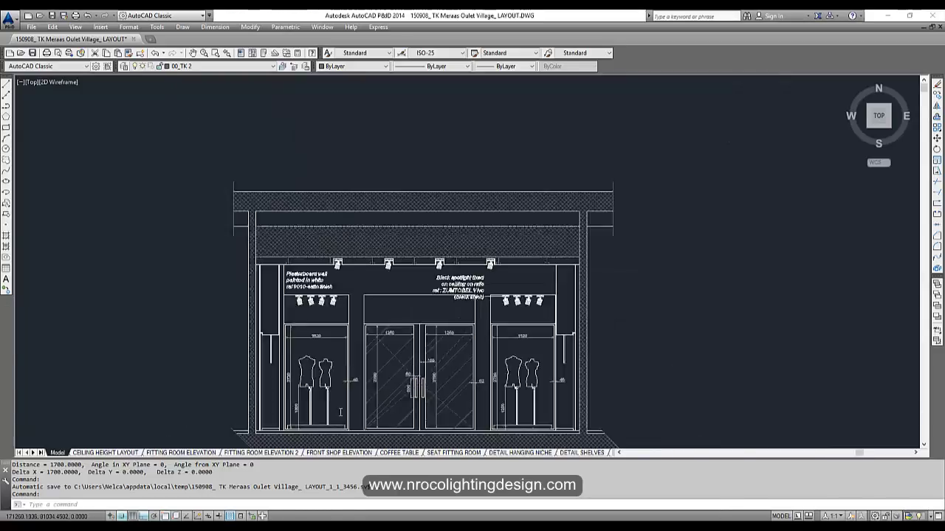
Switch to AutoCAD and measure the height from the floor to the underside of the box above the side display unit in Section DD'.
scroll(325, 253, "up", 4)
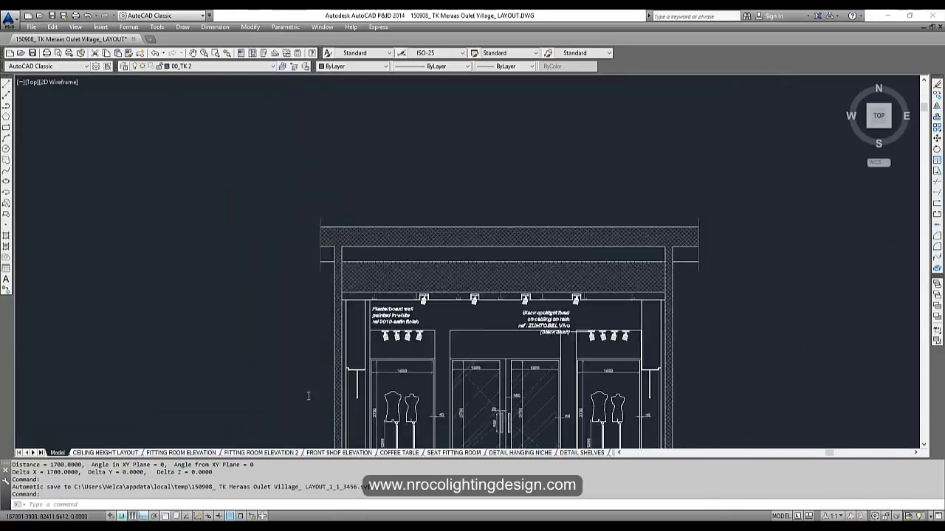
scroll(336, 251, "up", 4)
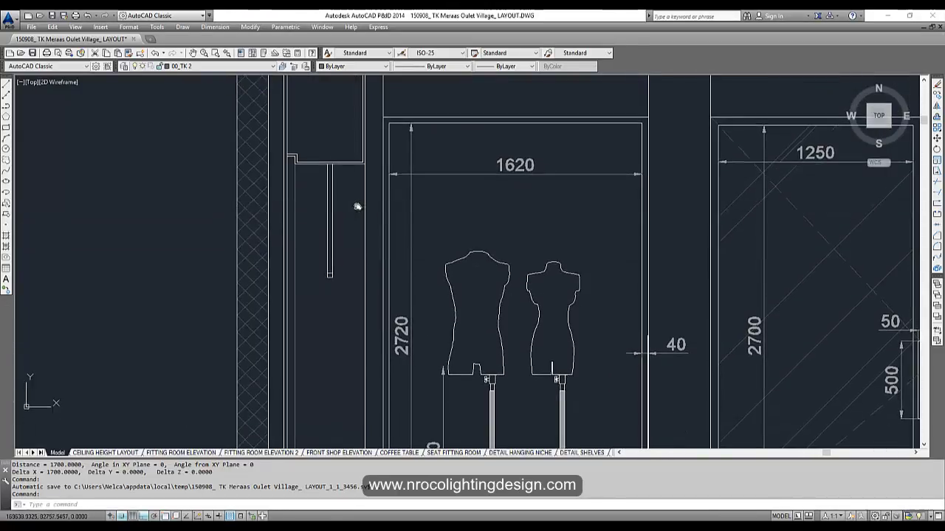
scroll(403, 221, "down", 4)
middle_click_drag(403, 222, 406, 196)
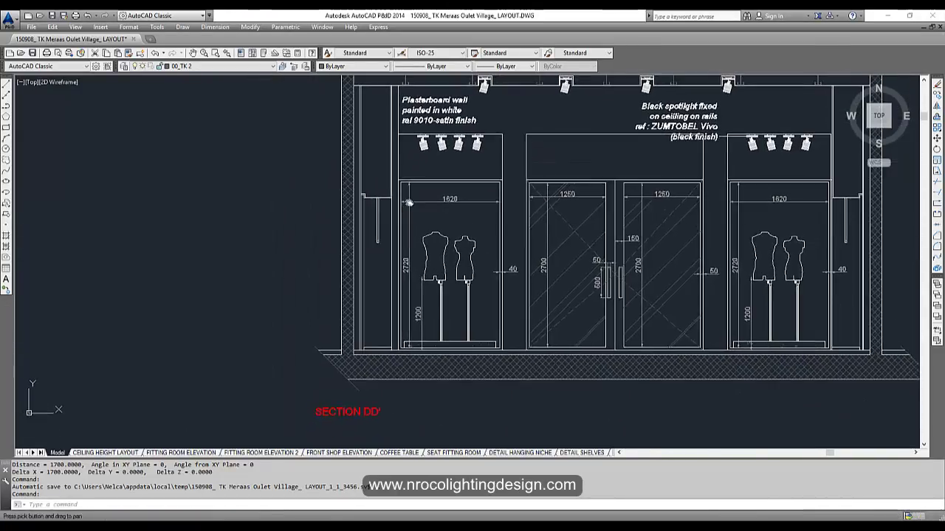
type("i")
key("Return")
scroll(391, 216, "up", 4)
left_click(392, 165)
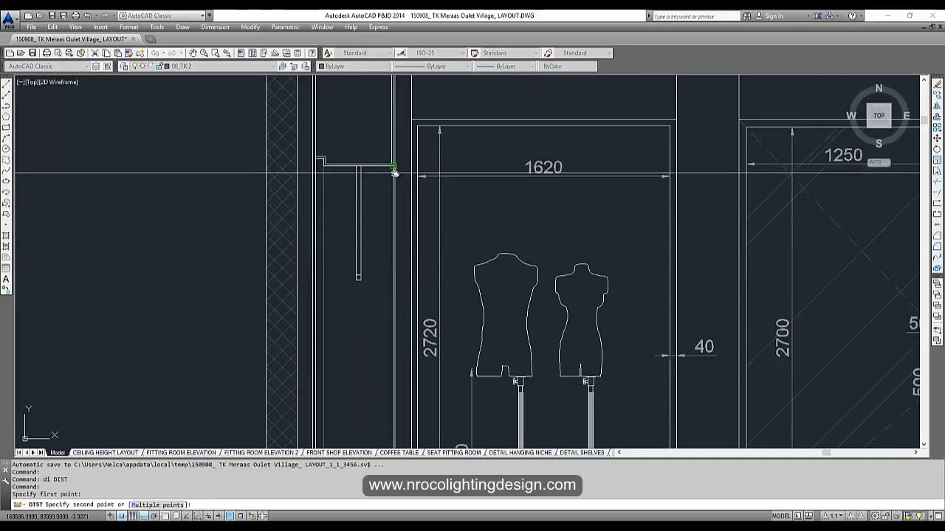
middle_click_drag(405, 333, 382, 160)
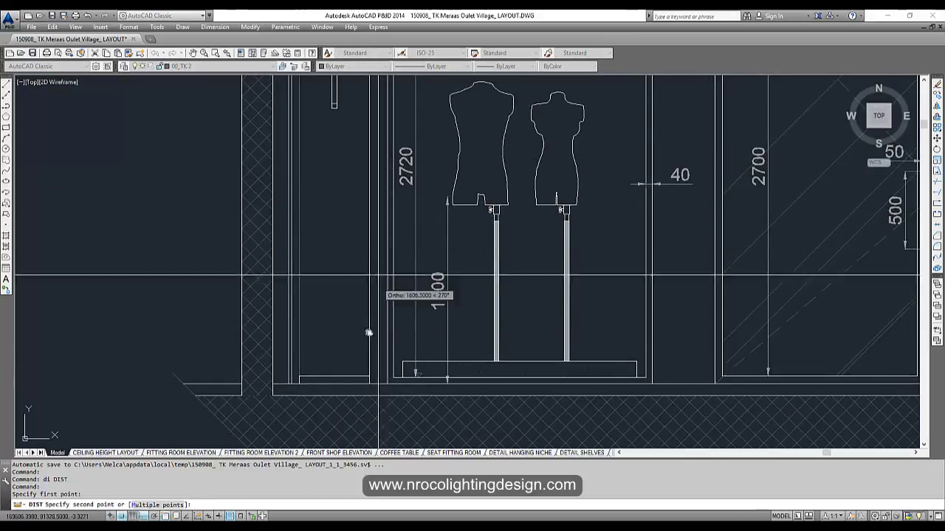
left_click(369, 386)
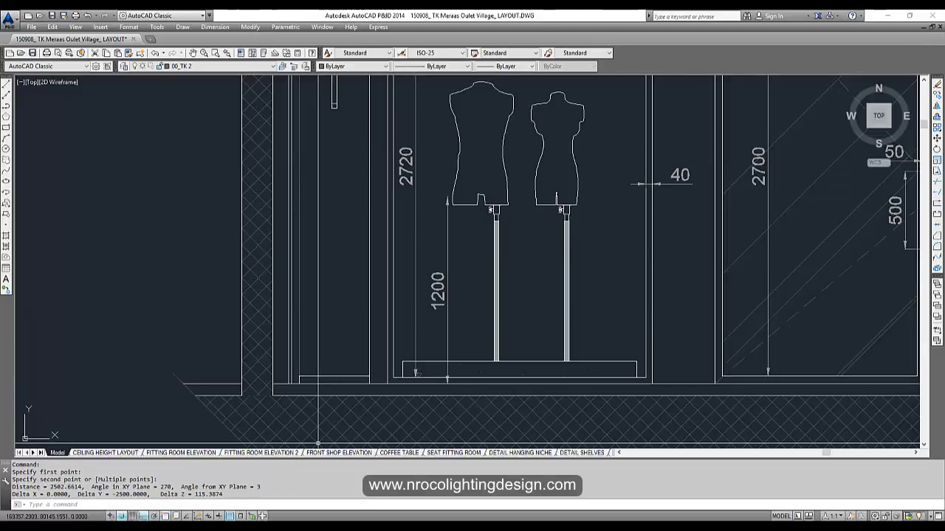
Repeat the floor-to-underside measurement at the box's outer corner and inspect the hanging rail beneath it.
scroll(330, 345, "down", 2)
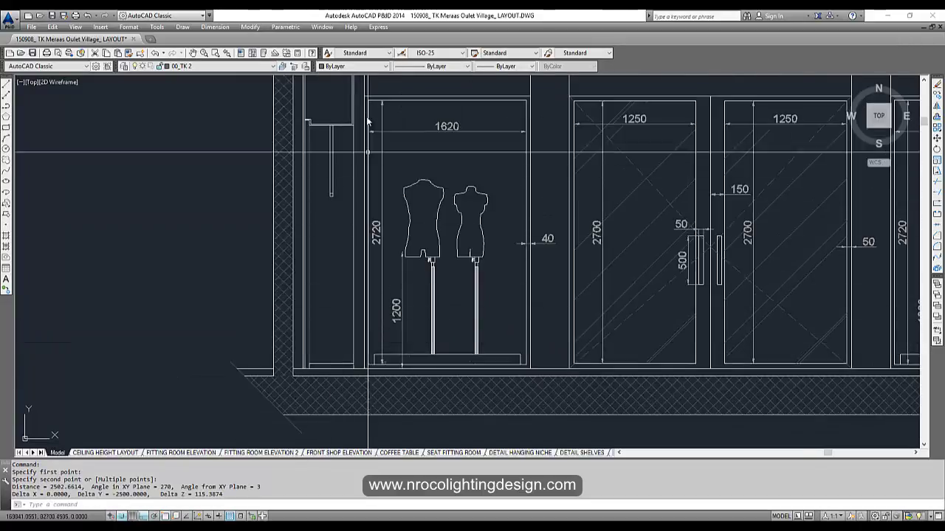
scroll(367, 109, "up", 4)
key("space")
left_click(338, 161)
scroll(362, 165, "down", 3)
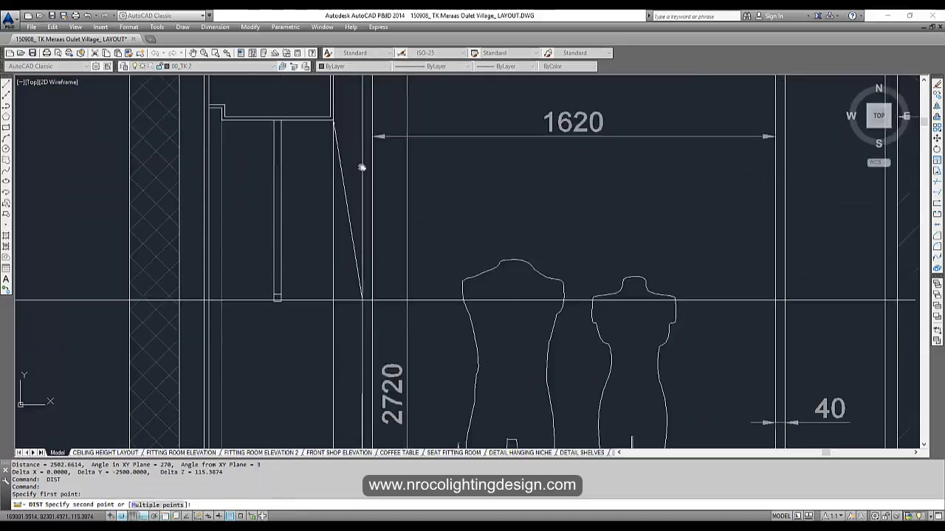
scroll(352, 238, "up", 3)
left_click(347, 307)
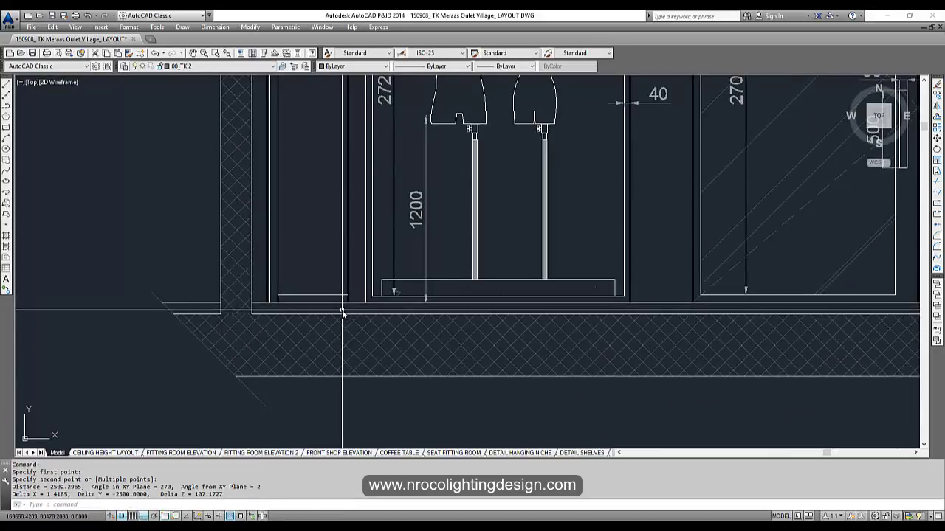
middle_click_drag(344, 218, 353, 355)
scroll(319, 153, "up", 2)
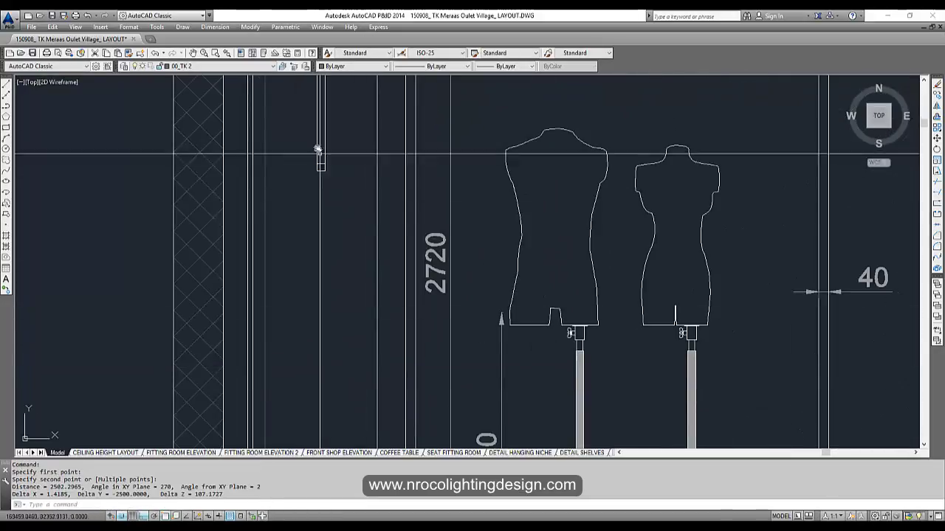
scroll(293, 201, "down", 4)
middle_click_drag(293, 201, 310, 255)
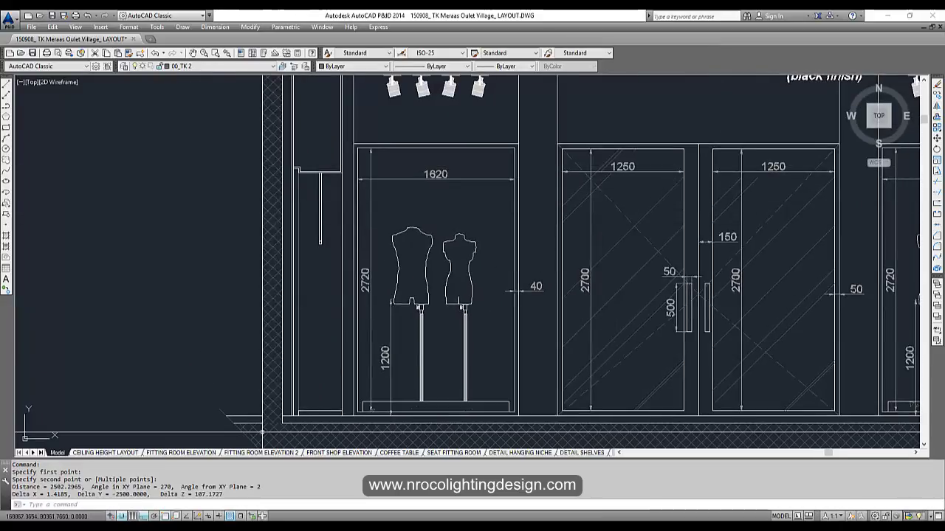
Return to DIALux evo and set the new ceiling's clearance height to 2.502 m, then check it in 3D.
left_click(245, 499)
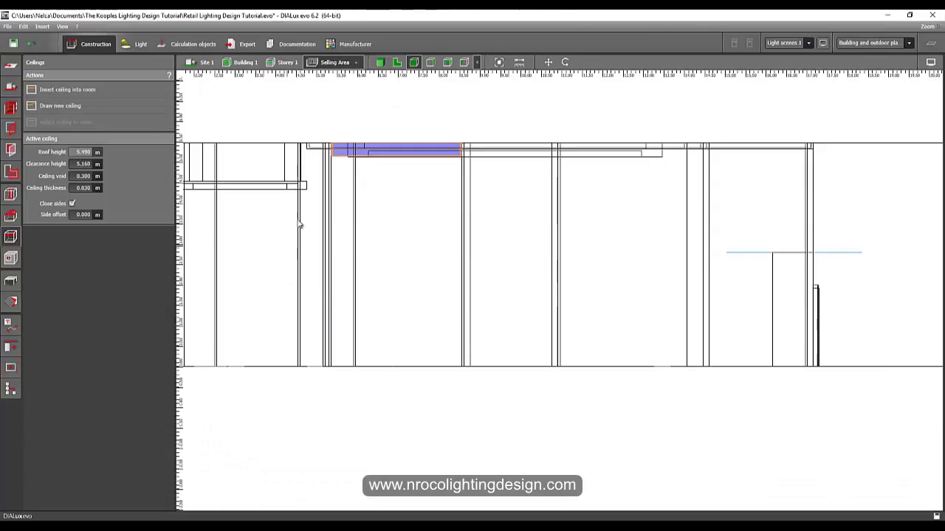
double_click(79, 164)
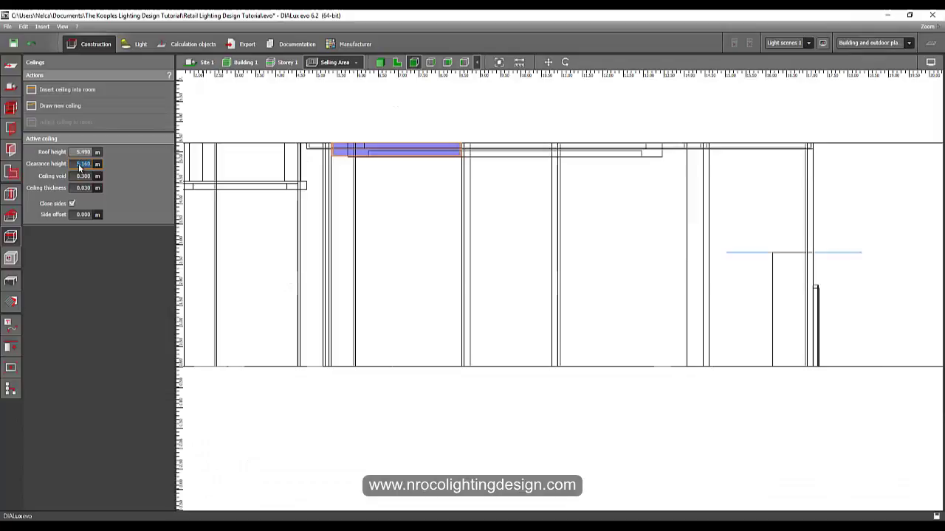
type("2.05")
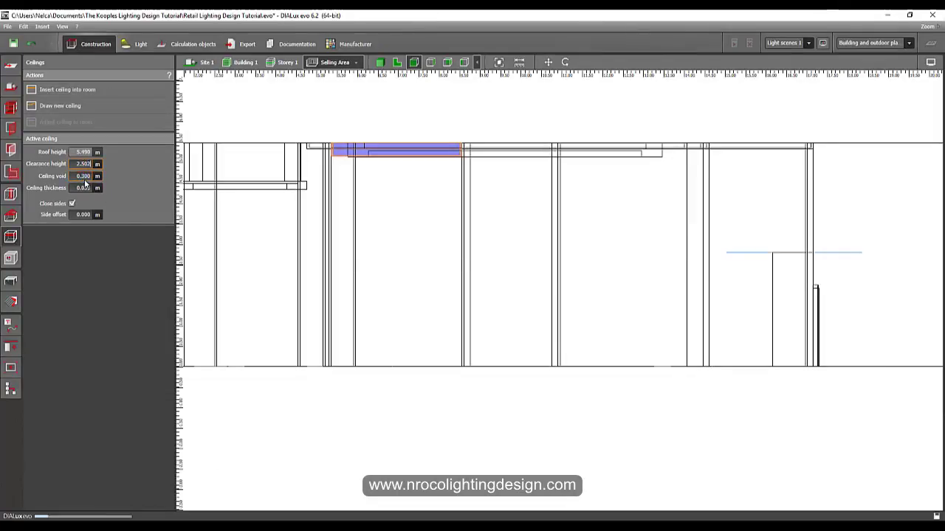
key("Return")
left_click(380, 63)
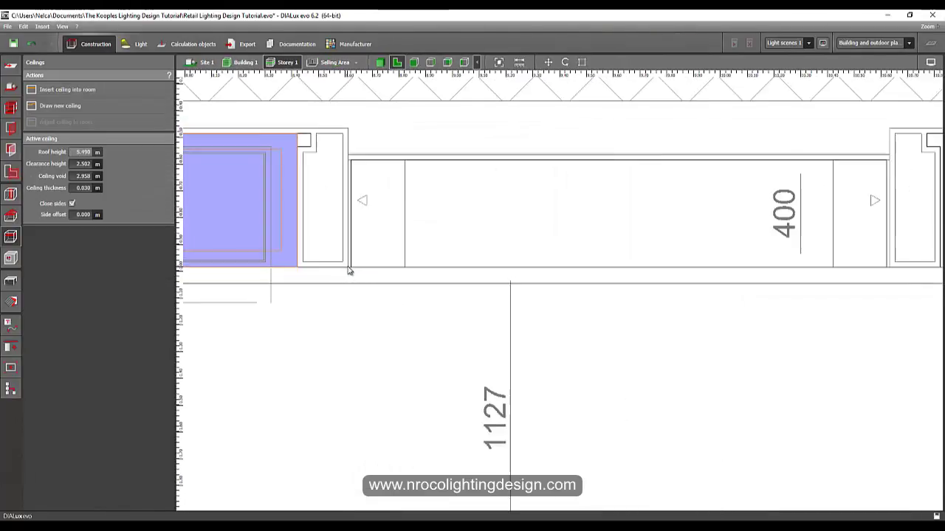
Draw a new rectangular ceiling, 2.000 m by 0.400 m, over the 400 mm deep recess beside the second 3011 display unit.
scroll(349, 271, "down", 2)
scroll(257, 219, "up", 1)
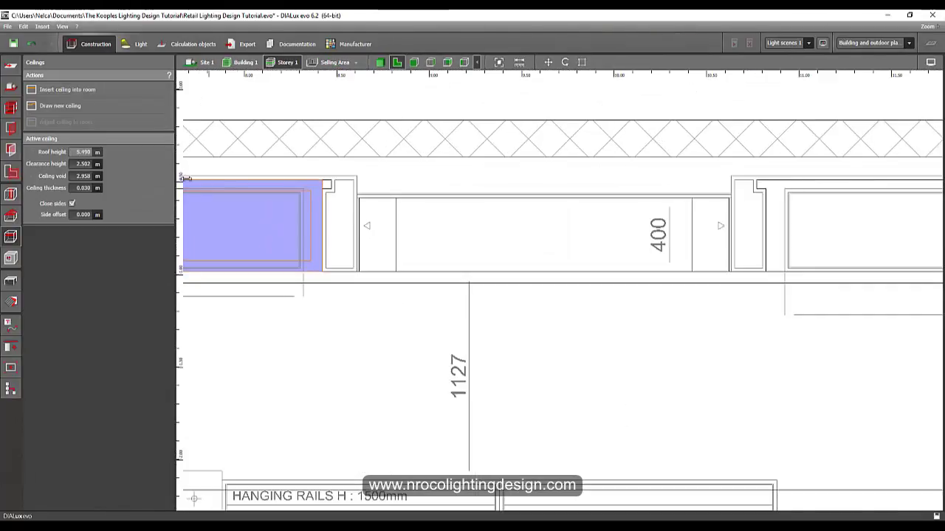
left_click(83, 107)
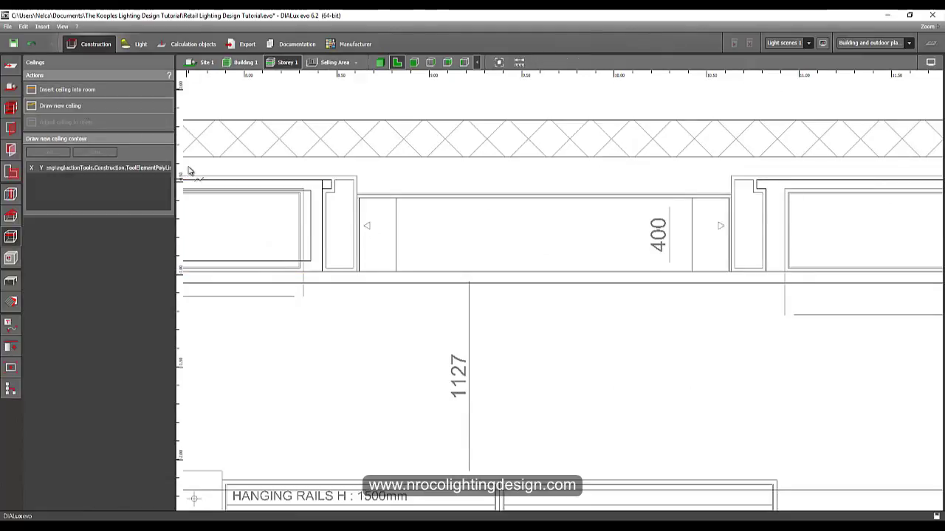
scroll(377, 293, "up", 3)
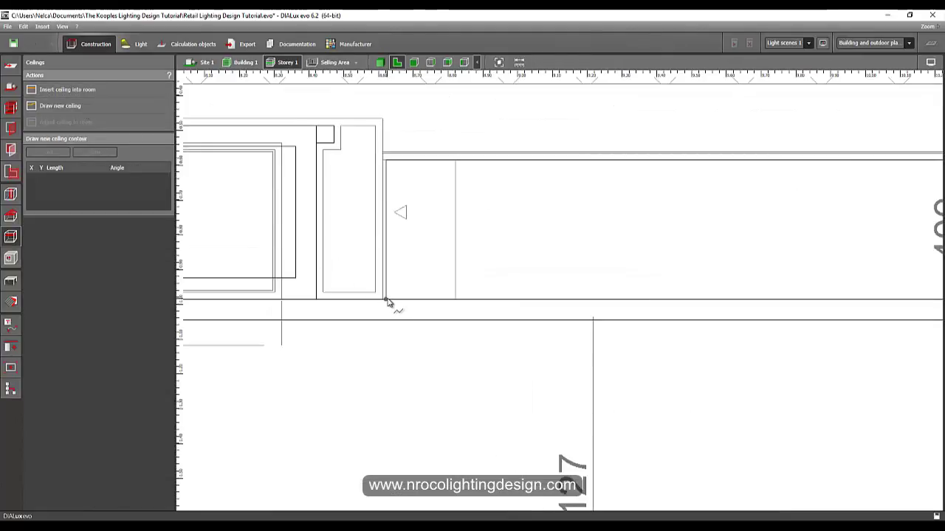
left_click(385, 299)
left_click(386, 161)
scroll(410, 202, "down", 3)
middle_click_drag(687, 237, 368, 221)
left_click(465, 162)
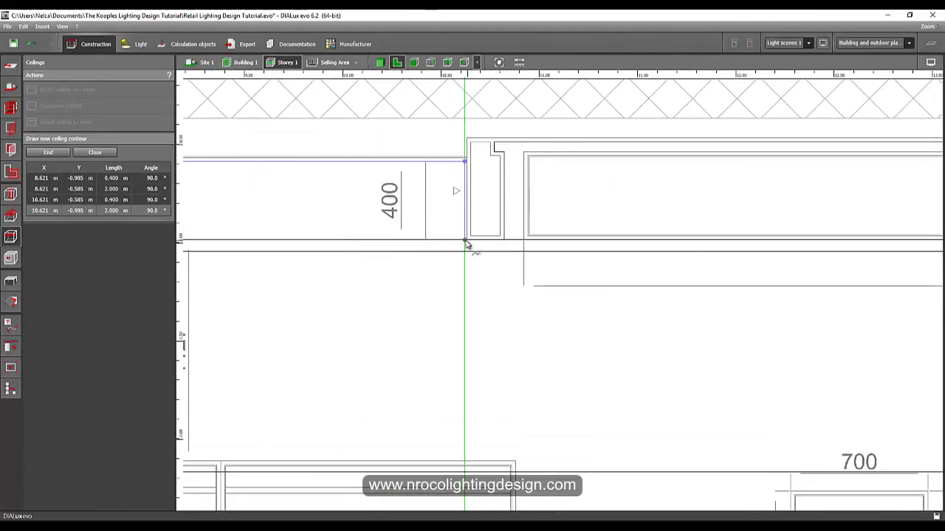
left_click(465, 241)
scroll(499, 237, "down", 2)
middle_click_drag(499, 237, 682, 228)
right_click(470, 207)
left_click(486, 214)
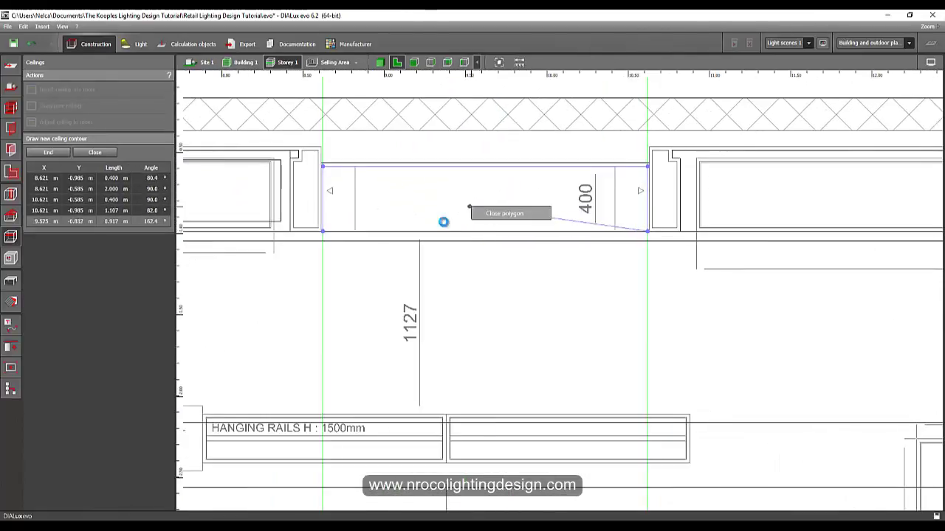
double_click(443, 222)
Copy the 2.502 m clearance height from the neighbouring 3011 unit's ceiling to the recess ceiling and check it in the elevations.
middle_click_drag(237, 177, 427, 162)
left_click(365, 184)
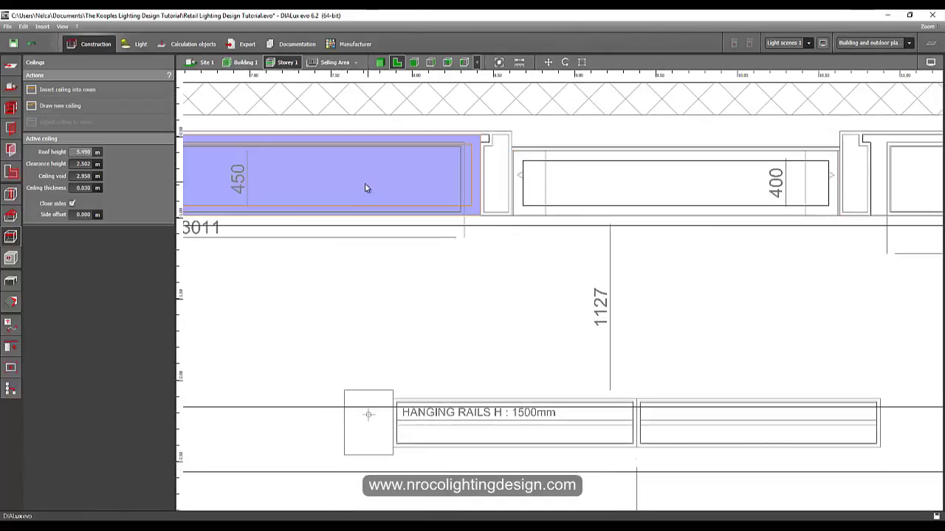
right_click(78, 164)
left_click(96, 183)
left_click(546, 190)
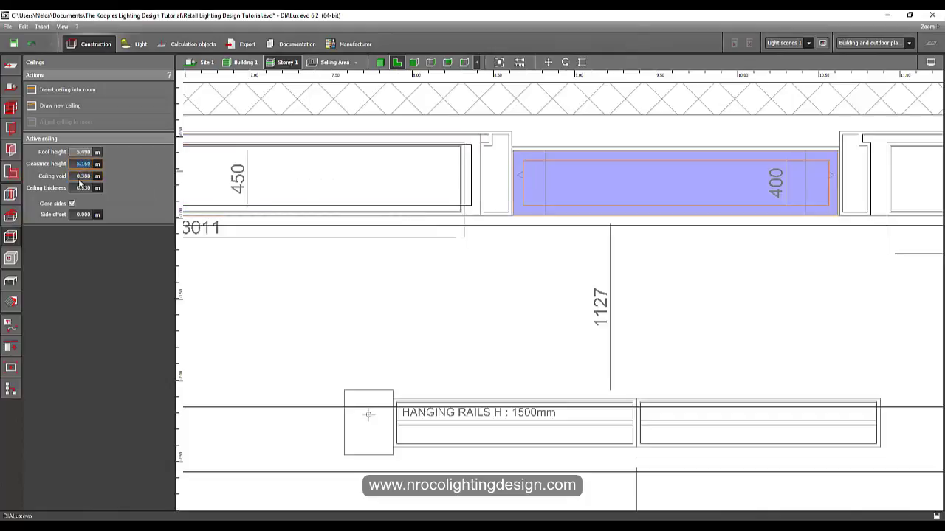
left_click(432, 63)
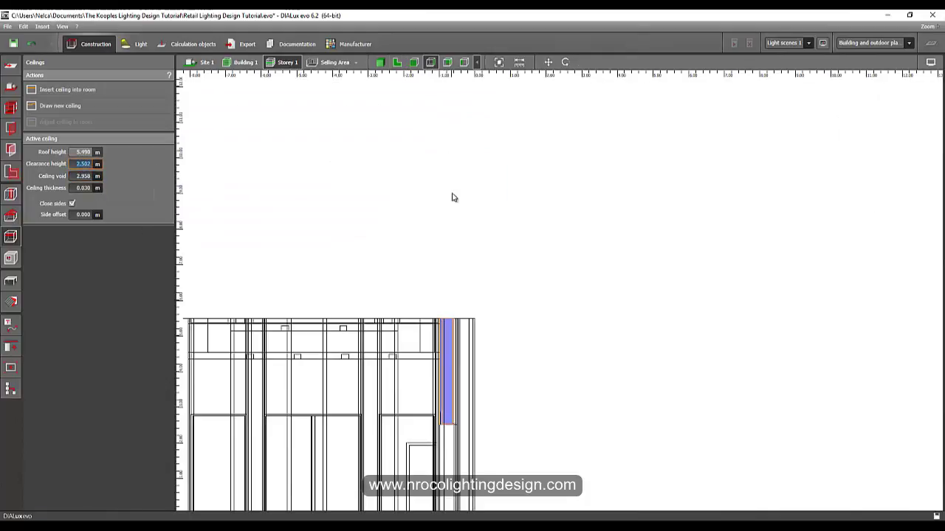
left_click(415, 62)
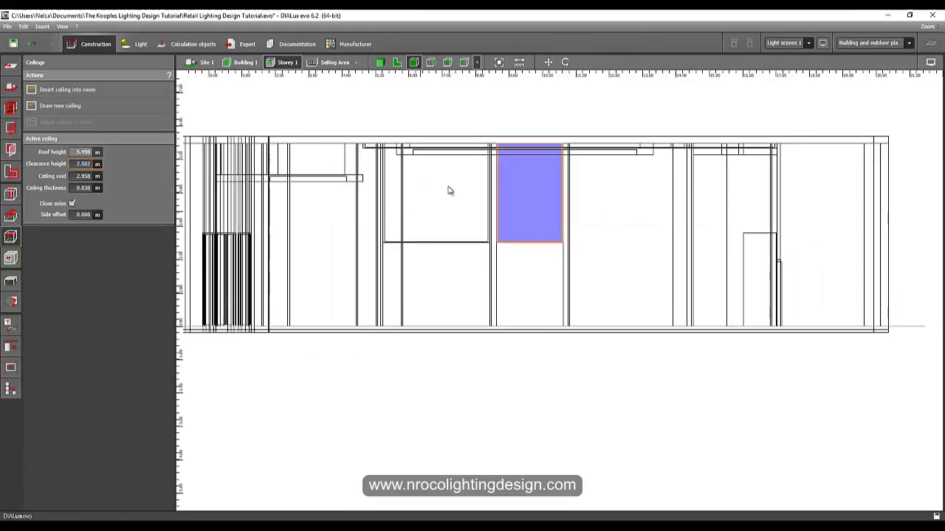
left_click(397, 62)
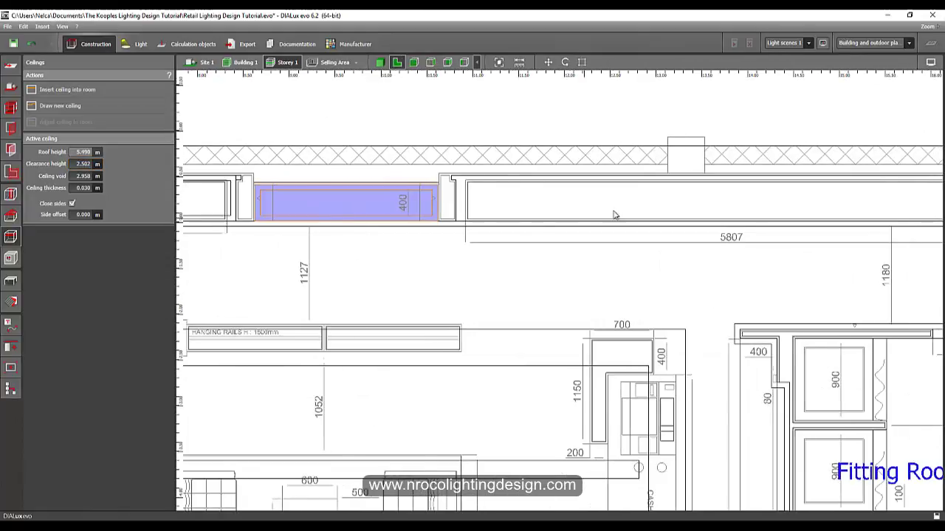
Duplicate the ceiling over the second 3011 display unit and move the copy to the near end of the 5807 unit.
middle_click_drag(575, 206, 550, 205)
scroll(384, 213, "up", 3)
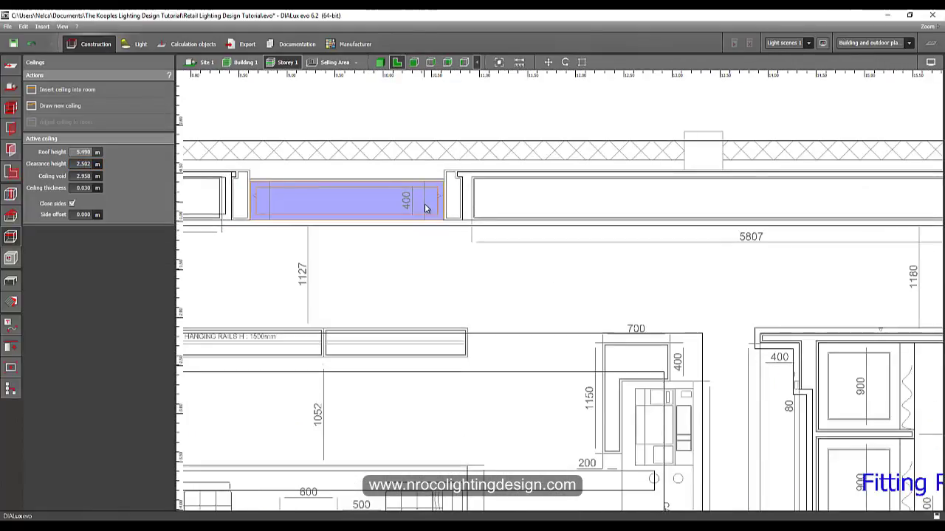
scroll(435, 201, "down", 2)
left_click(293, 184)
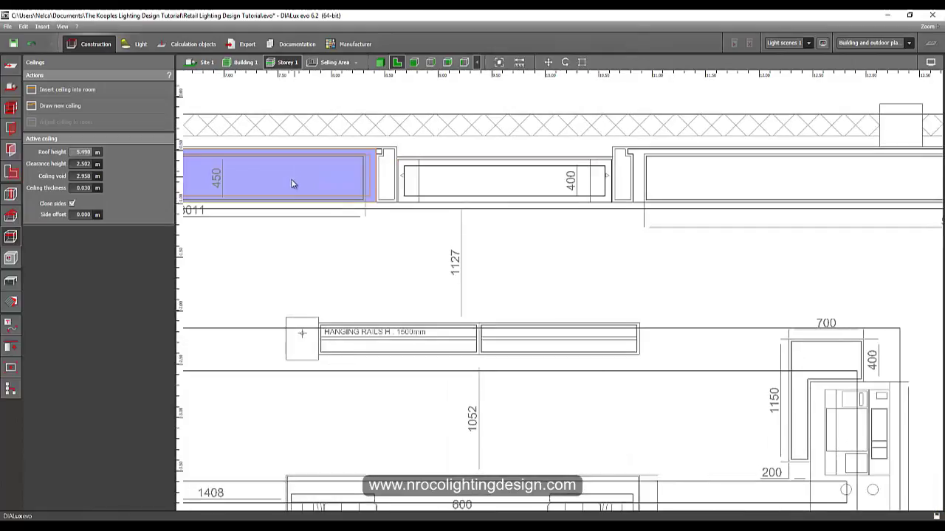
scroll(314, 189, "down", 1)
scroll(314, 189, "up", 1)
middle_click_drag(314, 189, 416, 220)
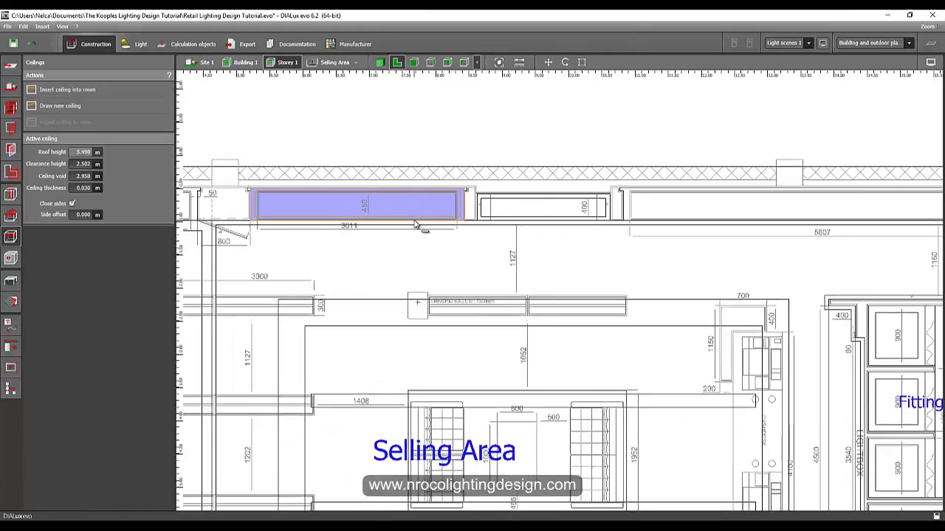
key("ctrl+v")
left_click_drag(420, 214, 788, 218)
scroll(783, 216, "up", 2)
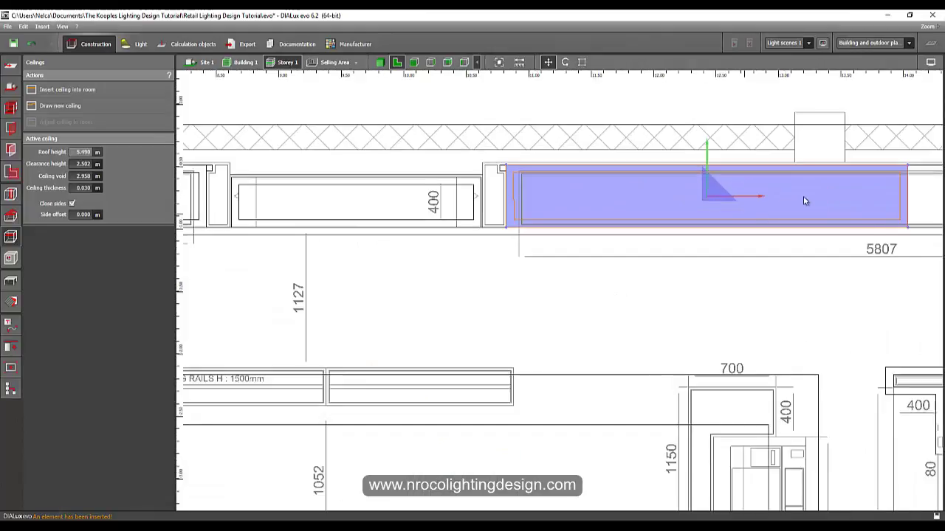
Edit the copied ceiling's polygon to span the 5807 display unit, about 6.007 m long, and check it in front elevation.
middle_click_drag(804, 201, 512, 235)
scroll(513, 235, "down", 1)
middle_click_drag(567, 221, 445, 214)
scroll(444, 214, "up", 2)
right_click(437, 216)
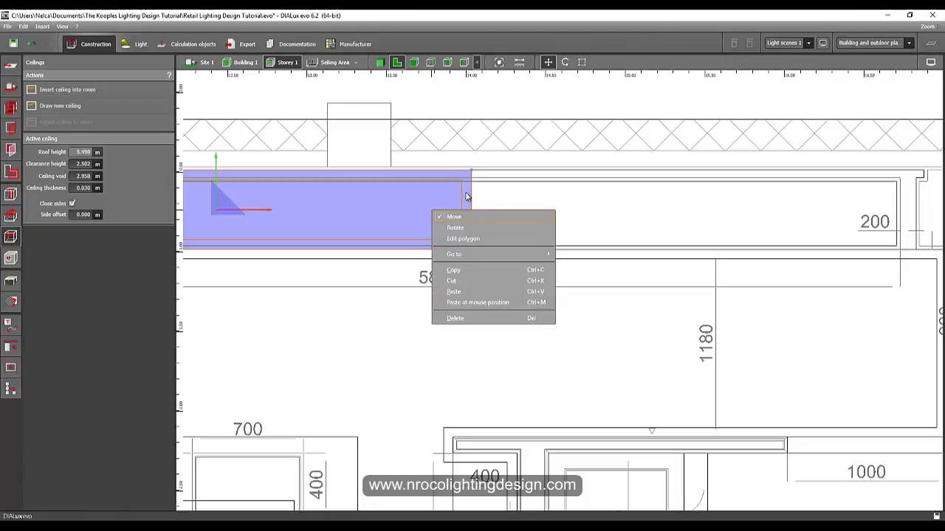
left_click(471, 239)
left_click_drag(472, 171, 895, 171)
left_click_drag(472, 249, 915, 249)
middle_click_drag(855, 186, 511, 187)
scroll(513, 192, "up", 2)
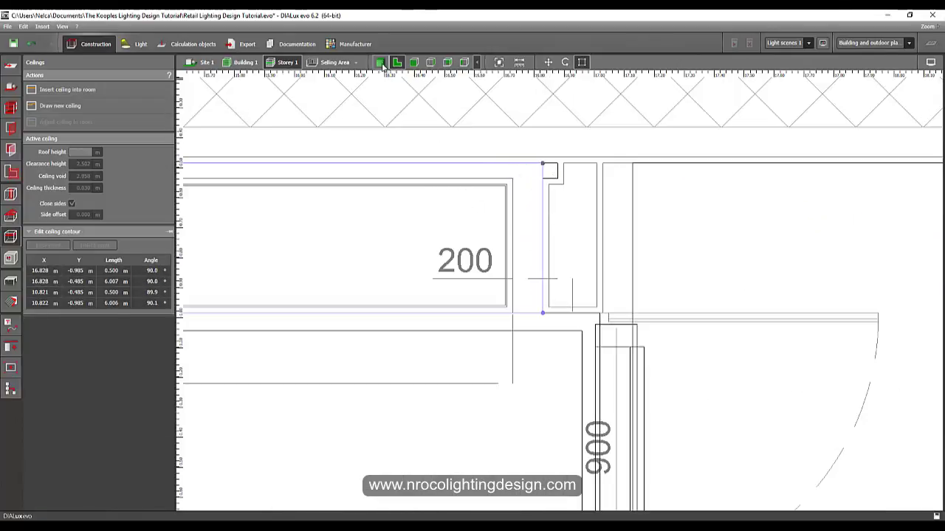
left_click(413, 64)
left_click(421, 111)
middle_click_drag(378, 197, 440, 228)
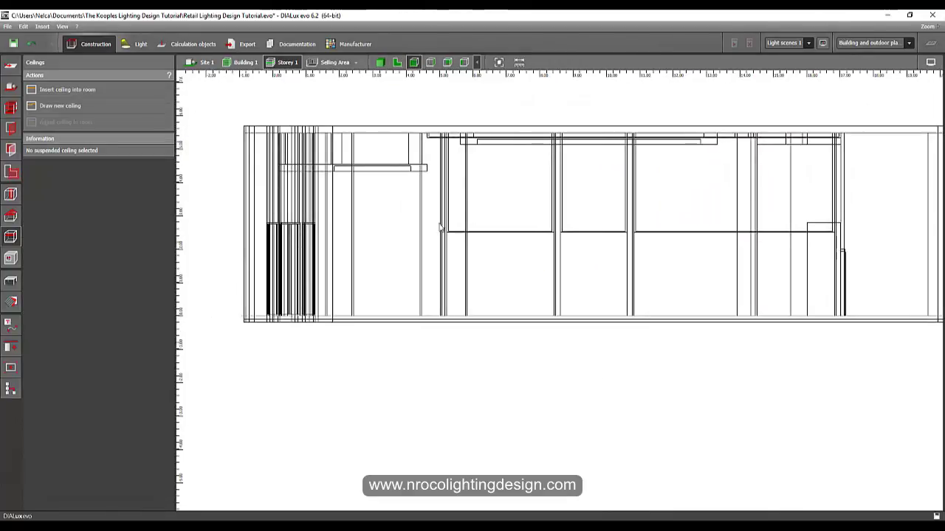
In plan view, duplicate the second 3011 unit's ceiling again and move the copy over the first 3011 unit near the shopfront.
left_click(396, 62)
scroll(403, 159, "down", 5)
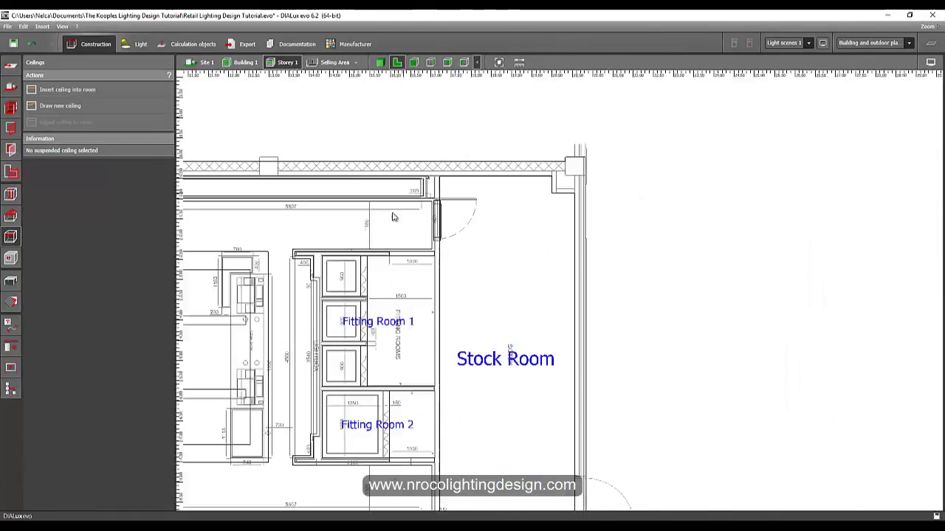
scroll(550, 246, "up", 3)
scroll(489, 238, "up", 1)
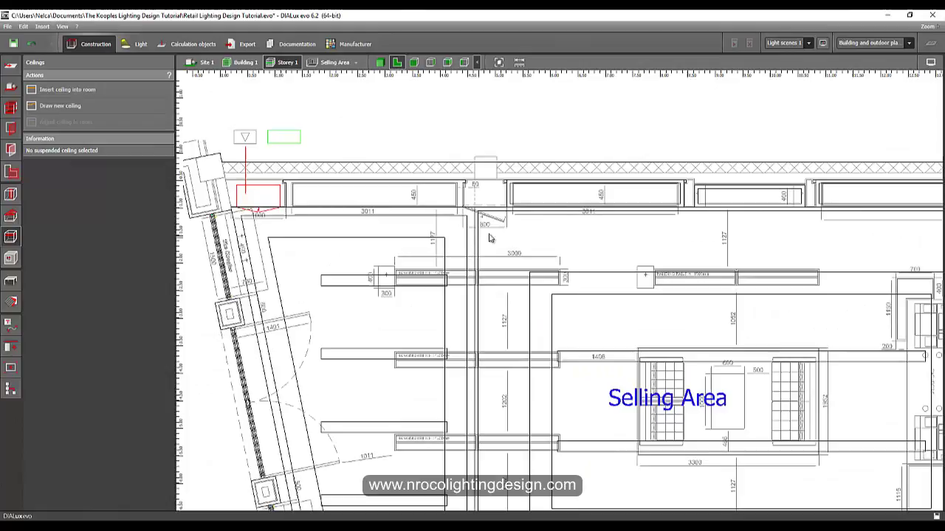
left_click(556, 199)
key("ctrl+v")
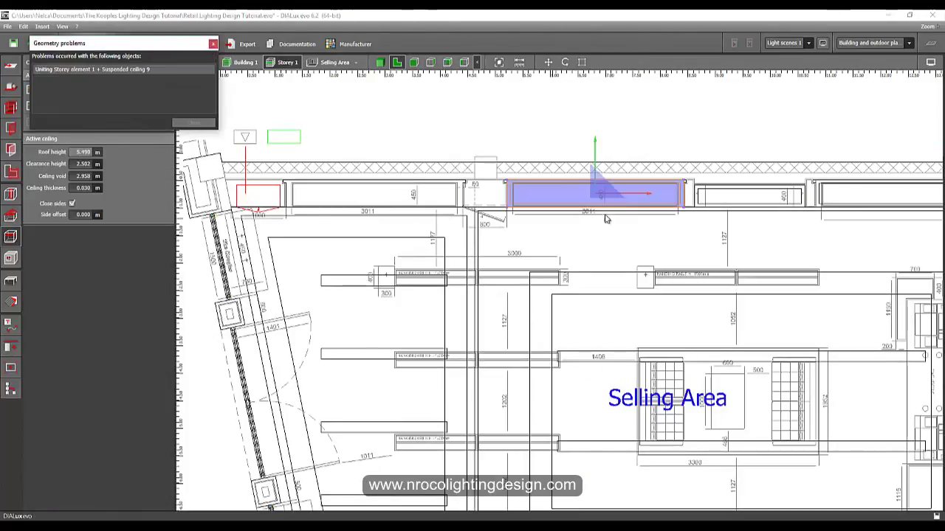
left_click(193, 122)
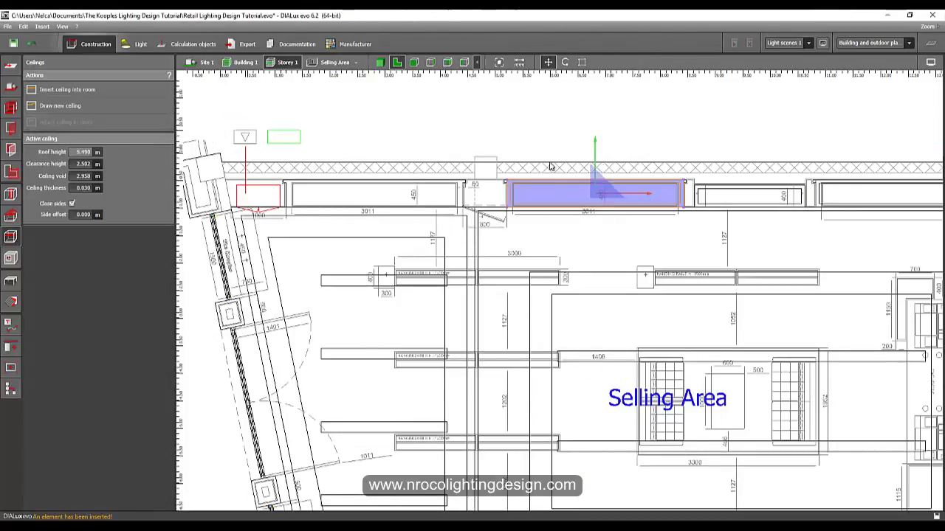
left_click_drag(651, 194, 437, 212)
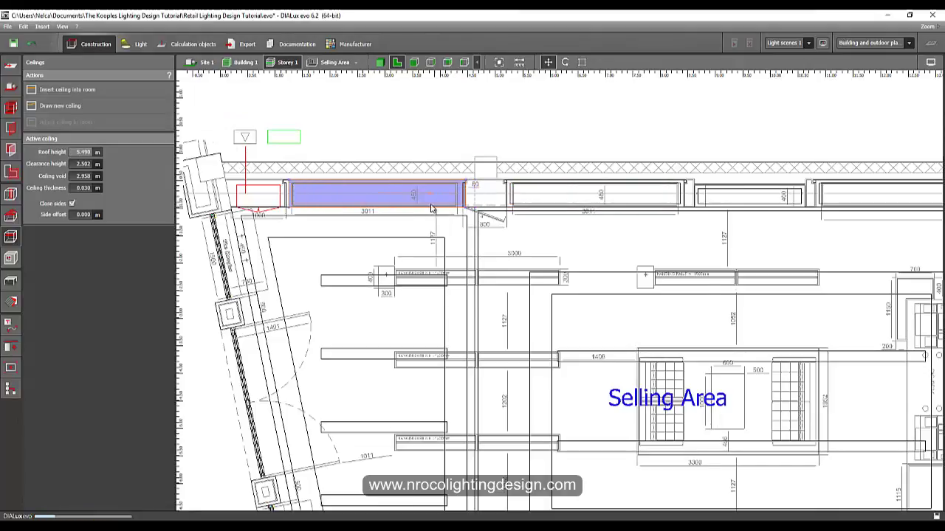
Fine-tune the copied ceiling's horizontal position to fit between the side panels of the first 3011 unit and dismiss the geometry warning.
scroll(432, 208, "up", 5)
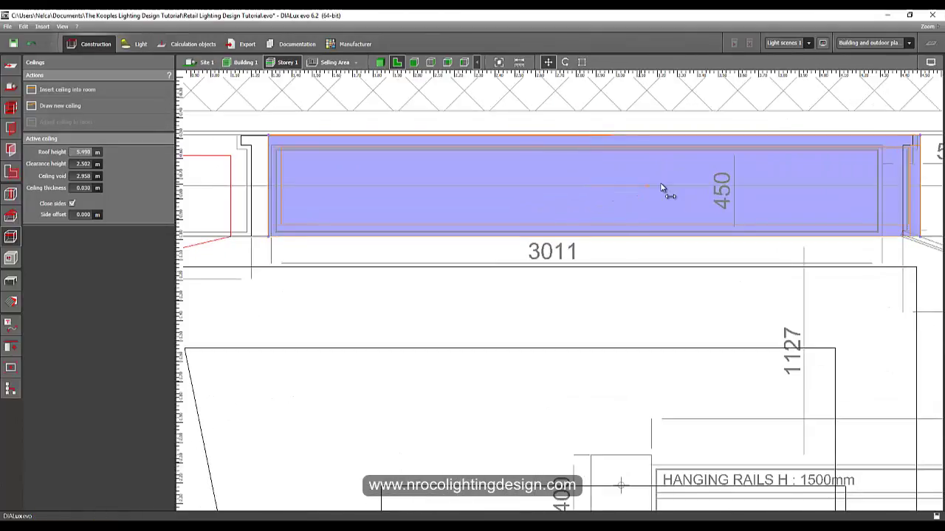
left_click_drag(661, 183, 630, 187)
scroll(738, 187, "down", 1)
middle_click_drag(746, 184, 548, 185)
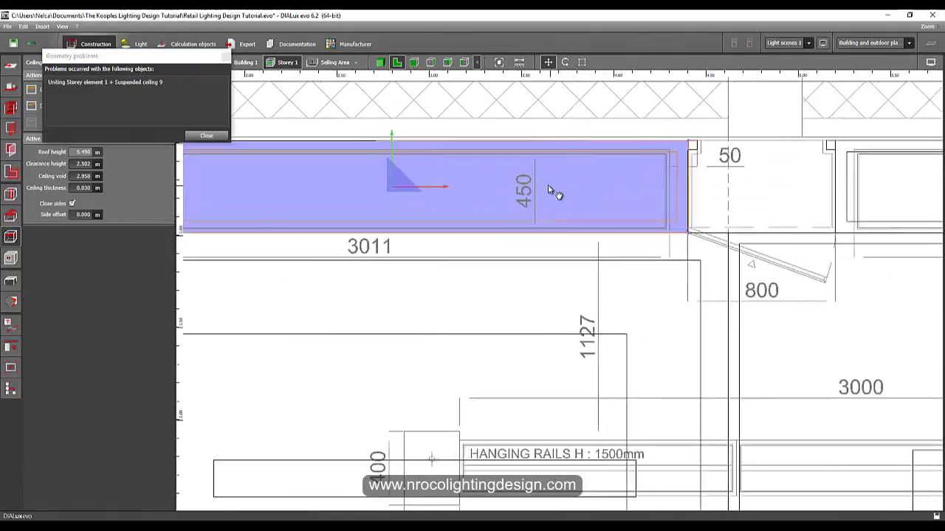
left_click(210, 136)
middle_click_drag(608, 176, 528, 174)
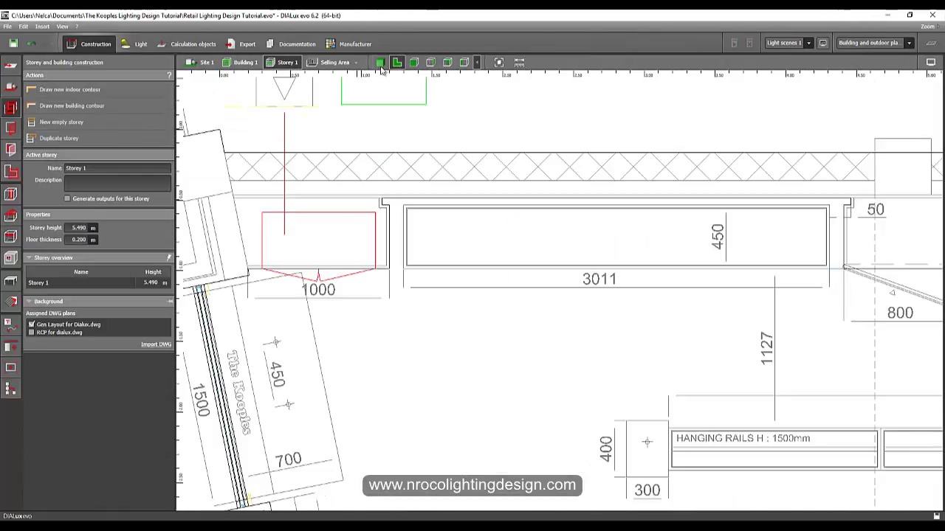
Open the Selling Area in 3D and inspect the lowered ceilings along the display wall.
left_click(379, 62)
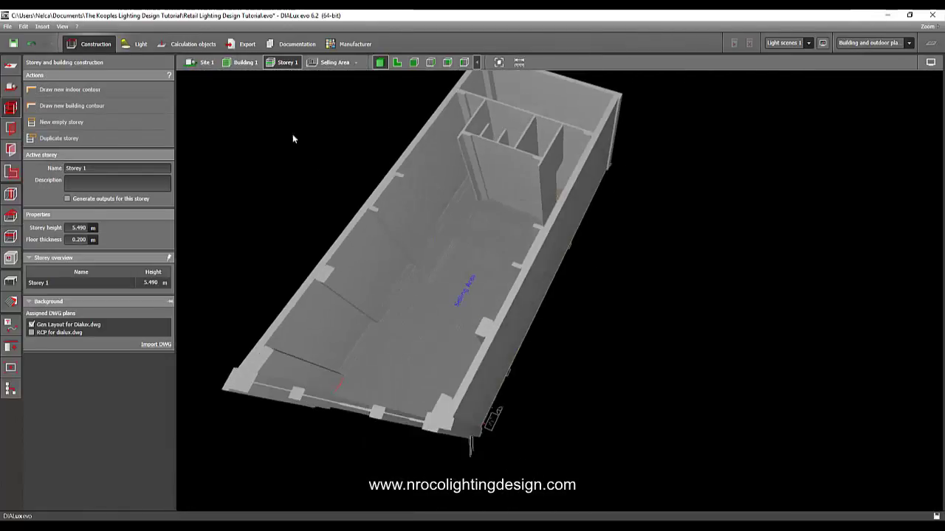
left_click(335, 62)
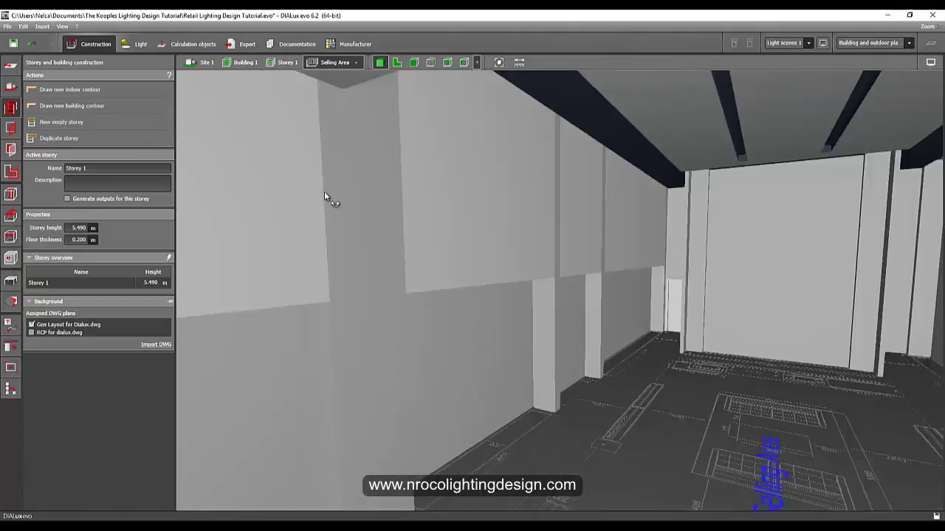
left_click_drag(289, 187, 482, 277)
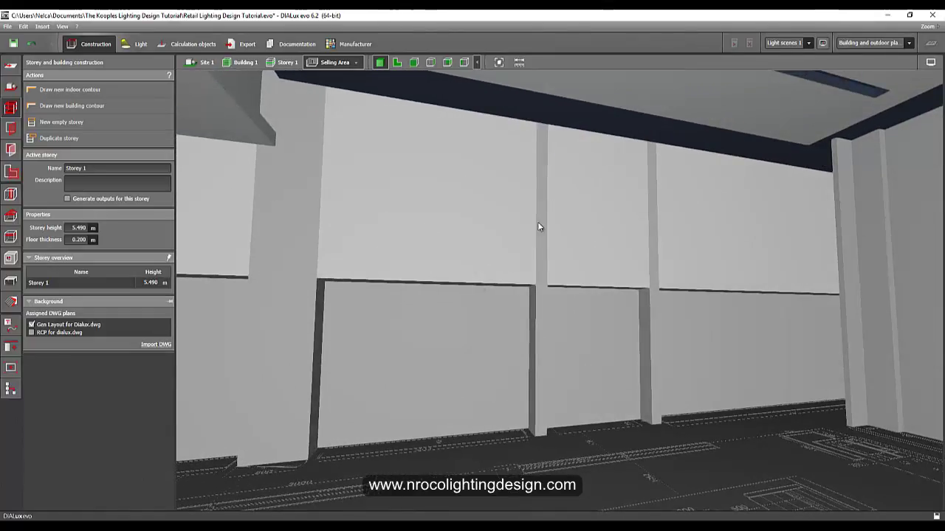
mouse_move(455, 311)
left_mouse_down()
mouse_move(471, 315)
mouse_move(501, 295)
mouse_move(411, 299)
mouse_move(454, 324)
left_mouse_up()
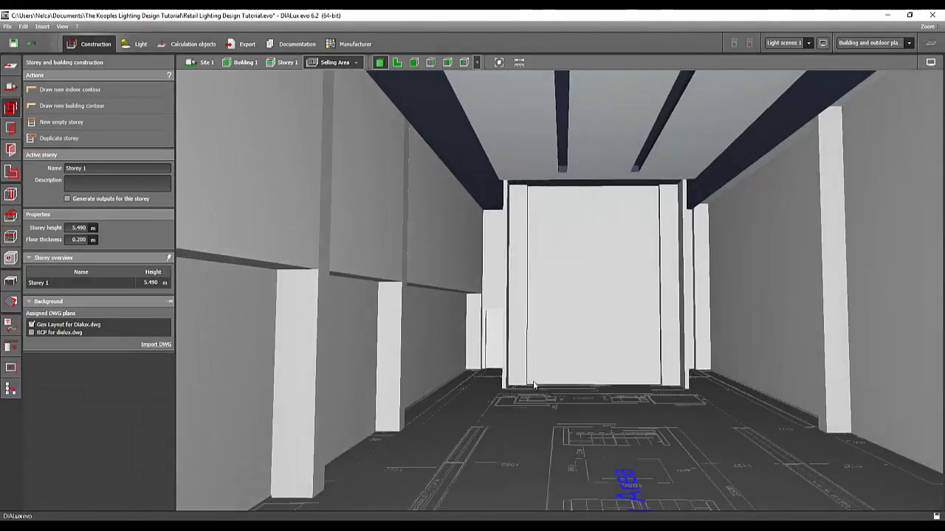